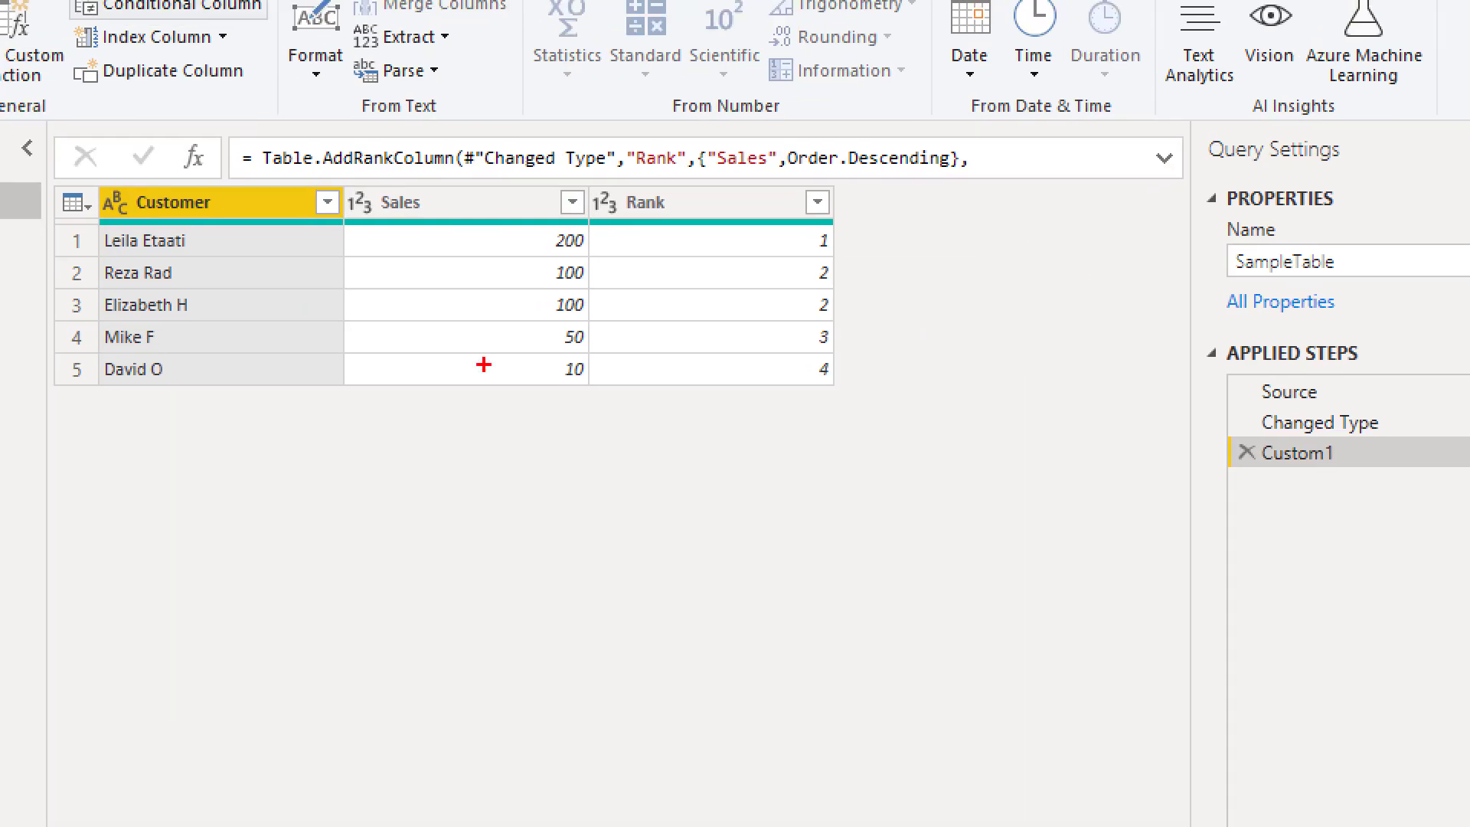
Step: Delete the Custom1 ranking step, leaving only Source and Changed Type on SampleTable
left_click_drag(536, 273, 589, 321)
mouse_move(694, 276)
left_mouse_down()
mouse_move(845, 497)
mouse_move(841, 408)
left_mouse_up()
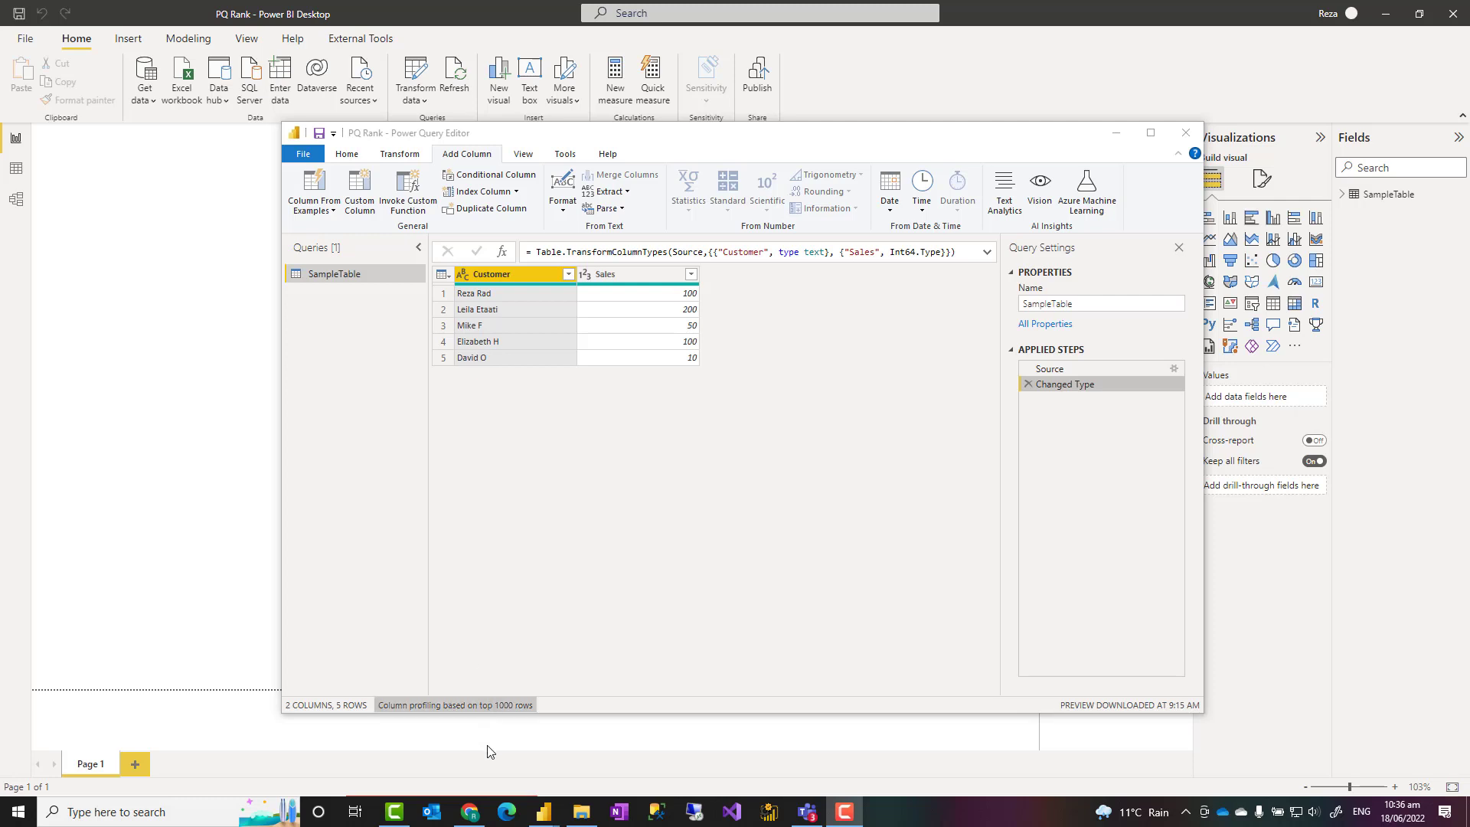
Step: Look over the RADACAD DAX conditional formatting article in Chrome, then return to Power Query Editor
left_click(469, 813)
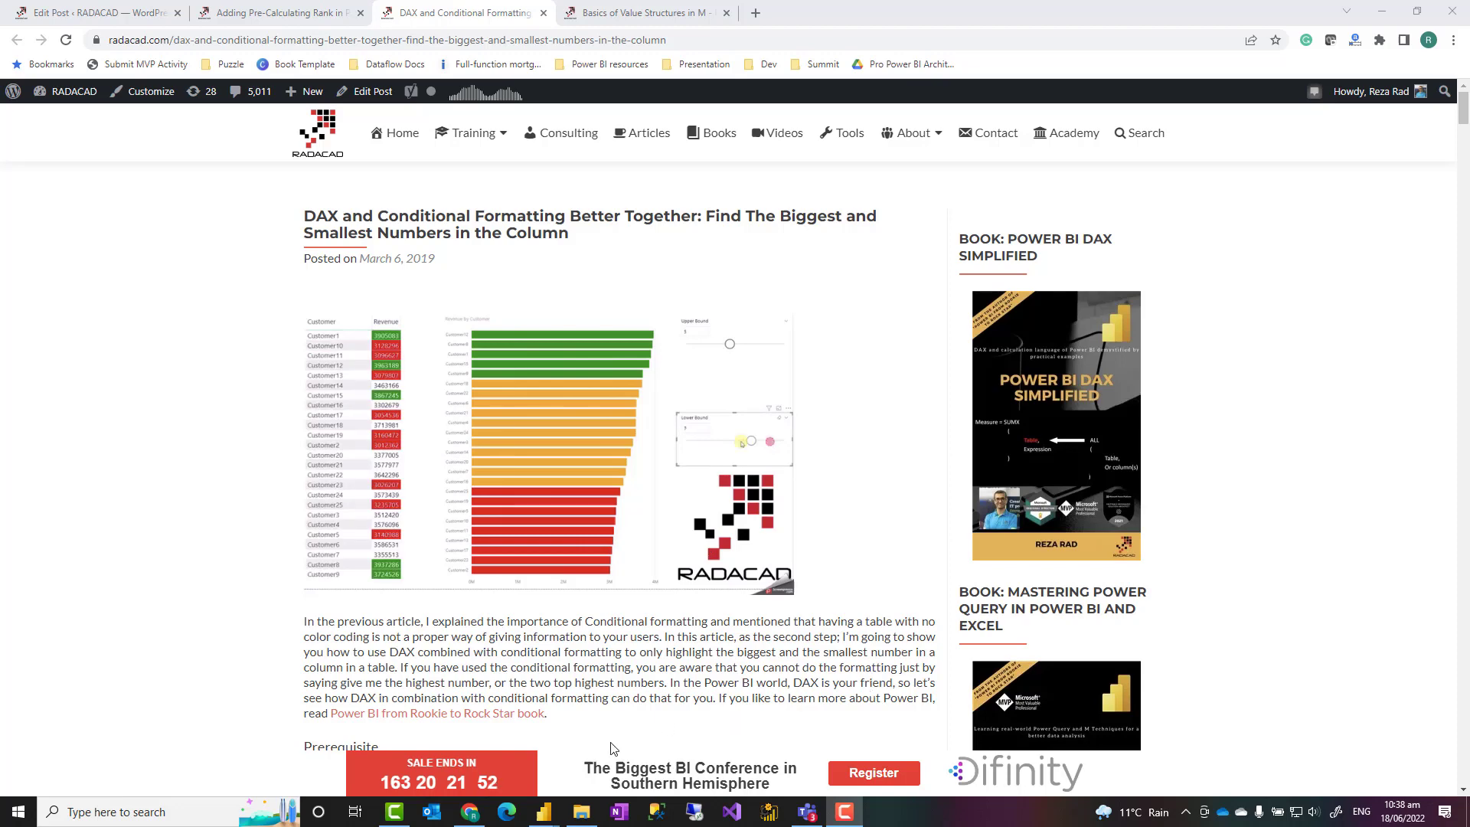
mouse_move(544, 818)
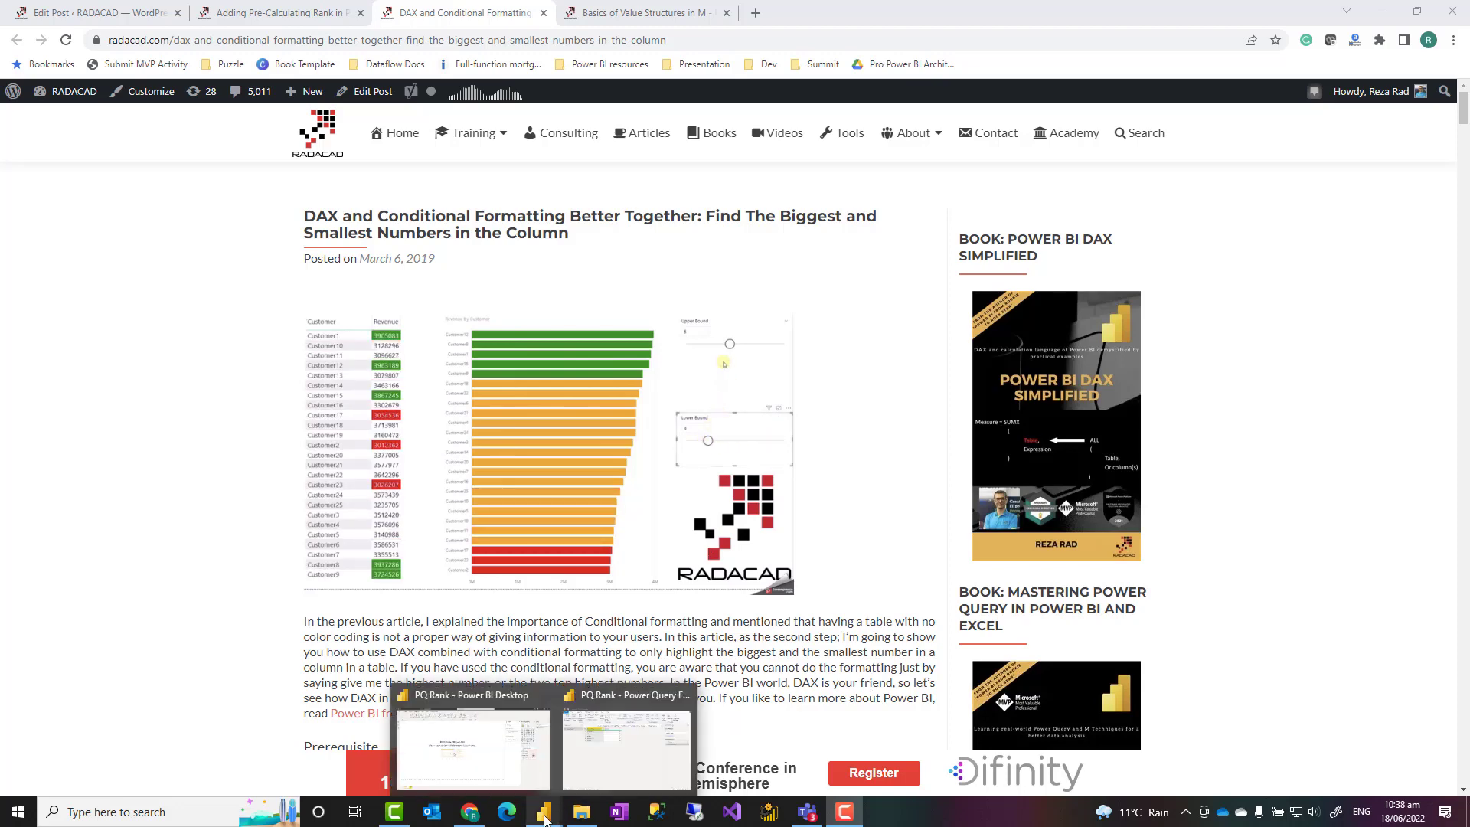
left_click(577, 775)
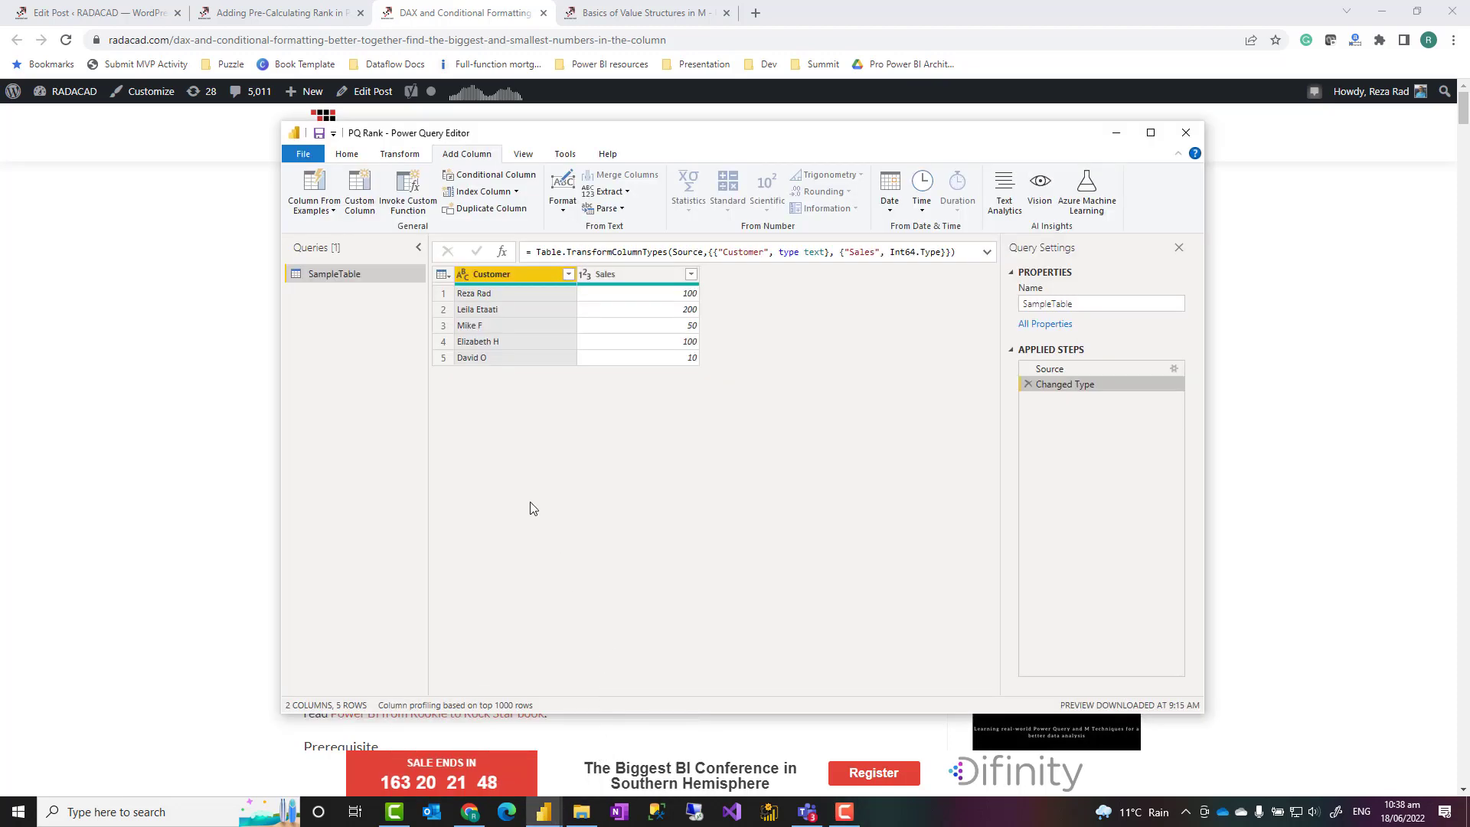
Step: Check the Power BI Desktop report's pending query changes warning, then return to Power Query Editor
left_click(543, 811)
left_click(507, 770)
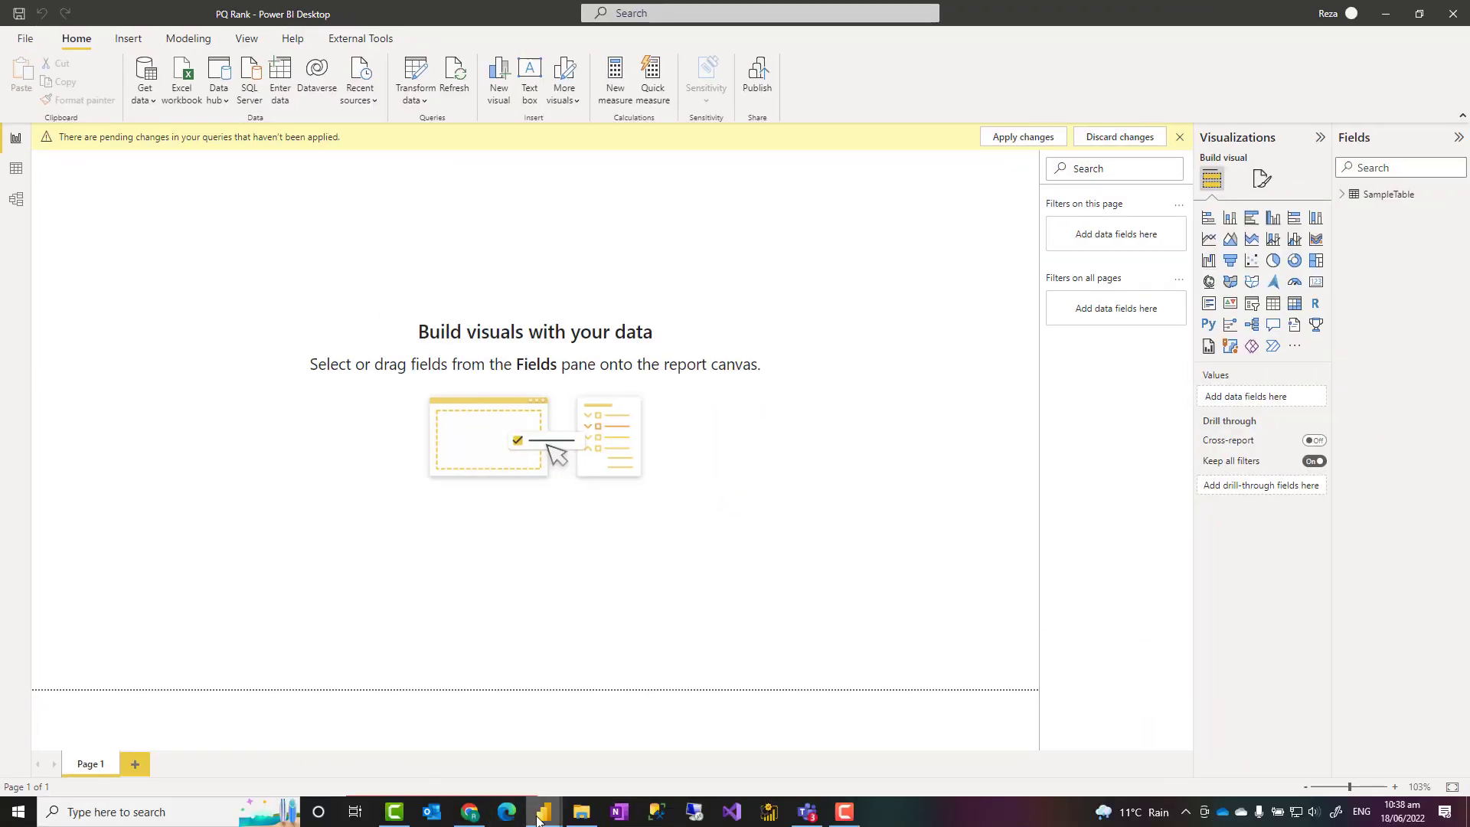
mouse_move(544, 812)
left_click(621, 747)
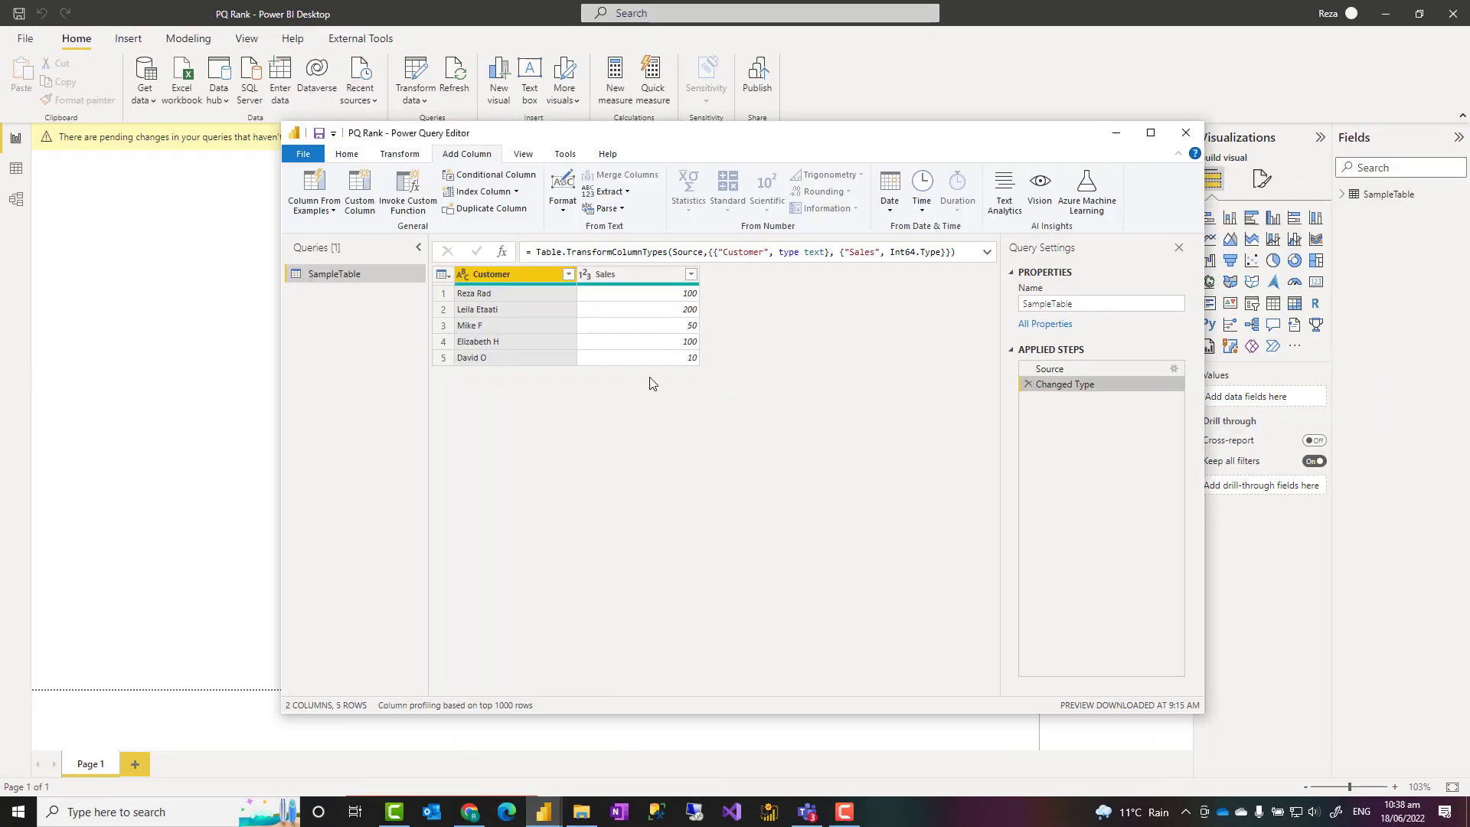
Step: Maximize the editor and insert a new Custom1 step after Changed Type in SampleTable
double_click(688, 138)
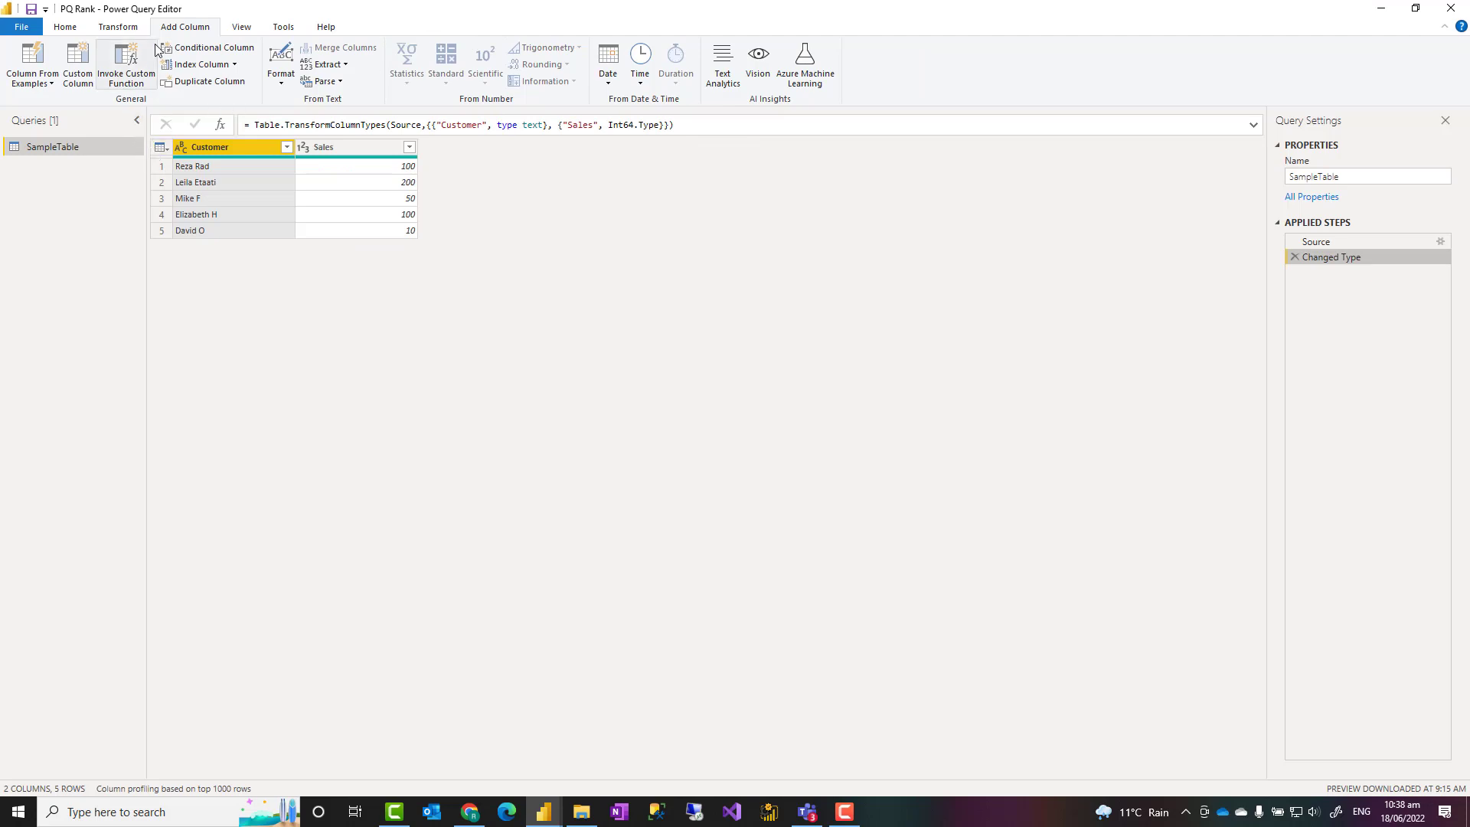
left_click(125, 27)
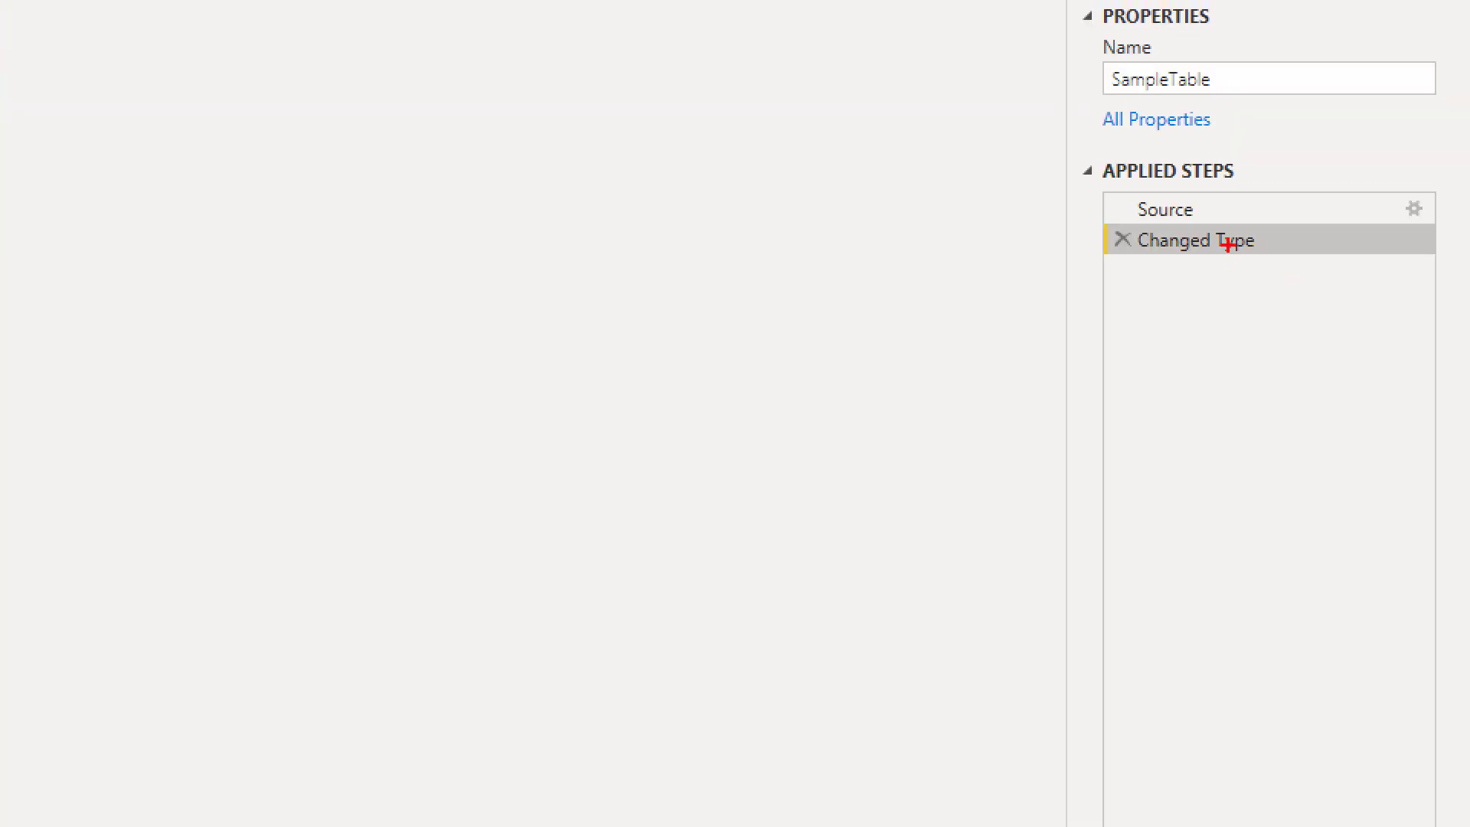
right_click(1230, 249)
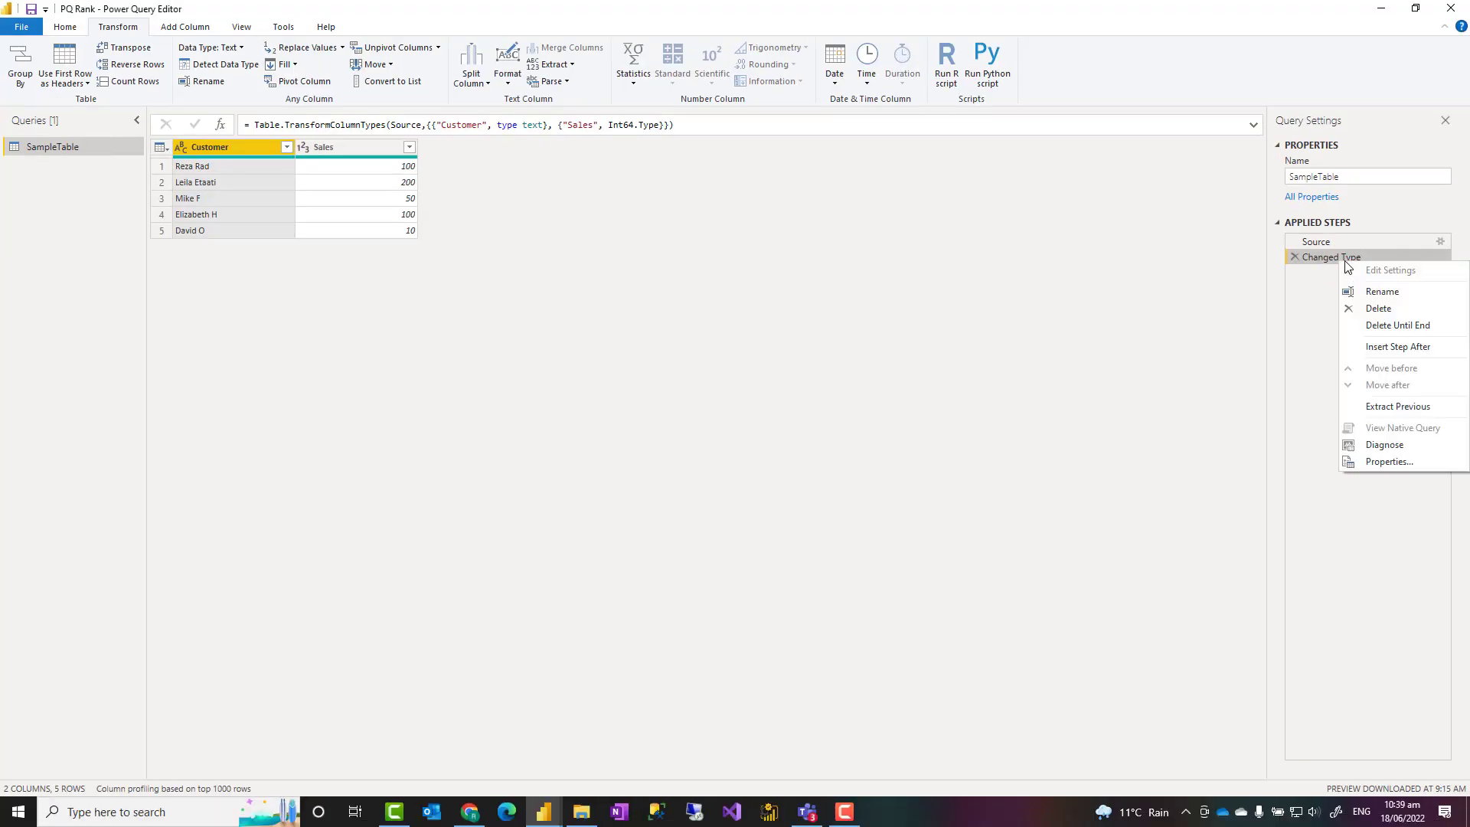
left_click(1397, 347)
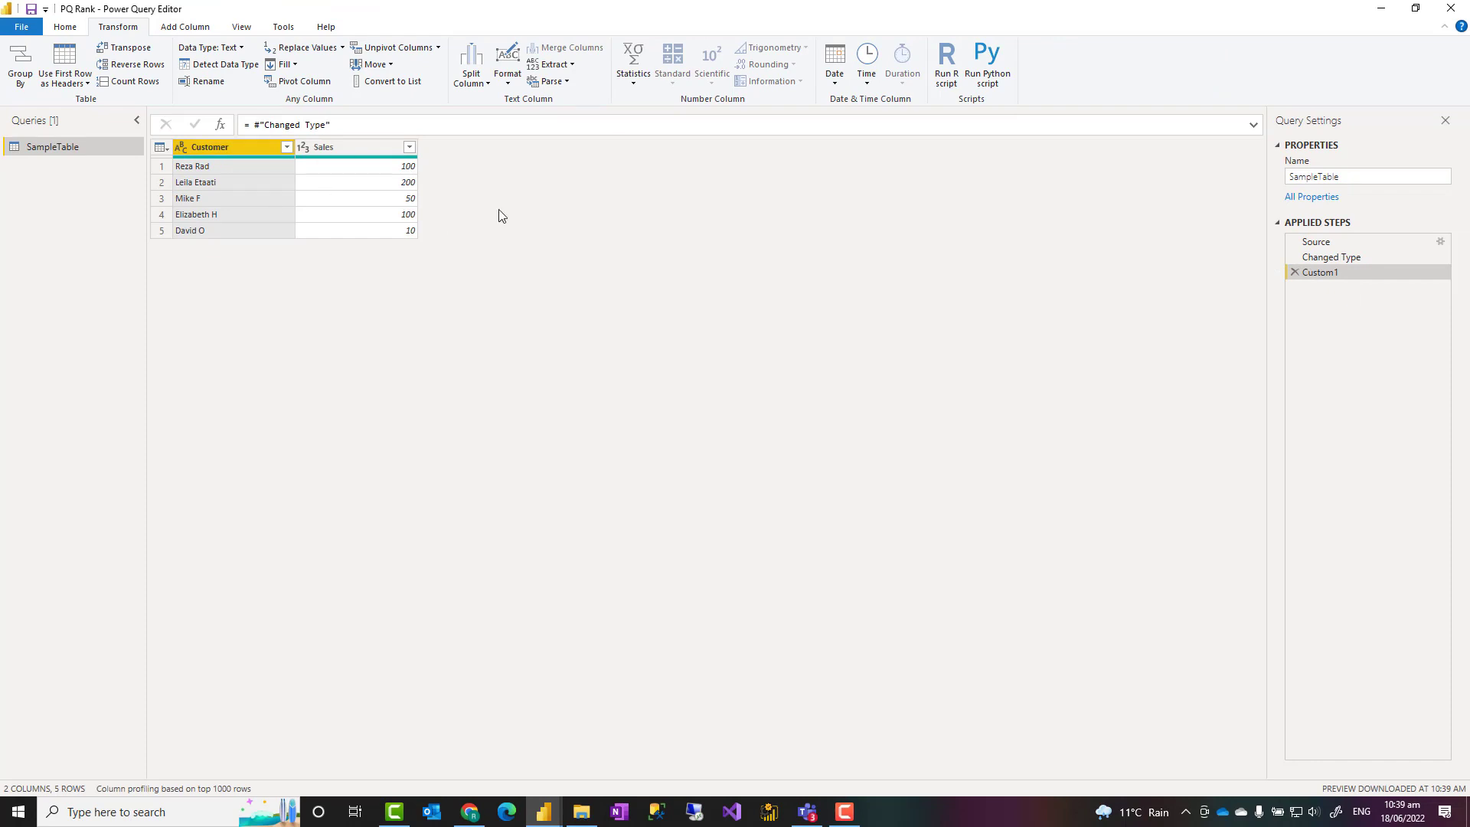
left_click(253, 125)
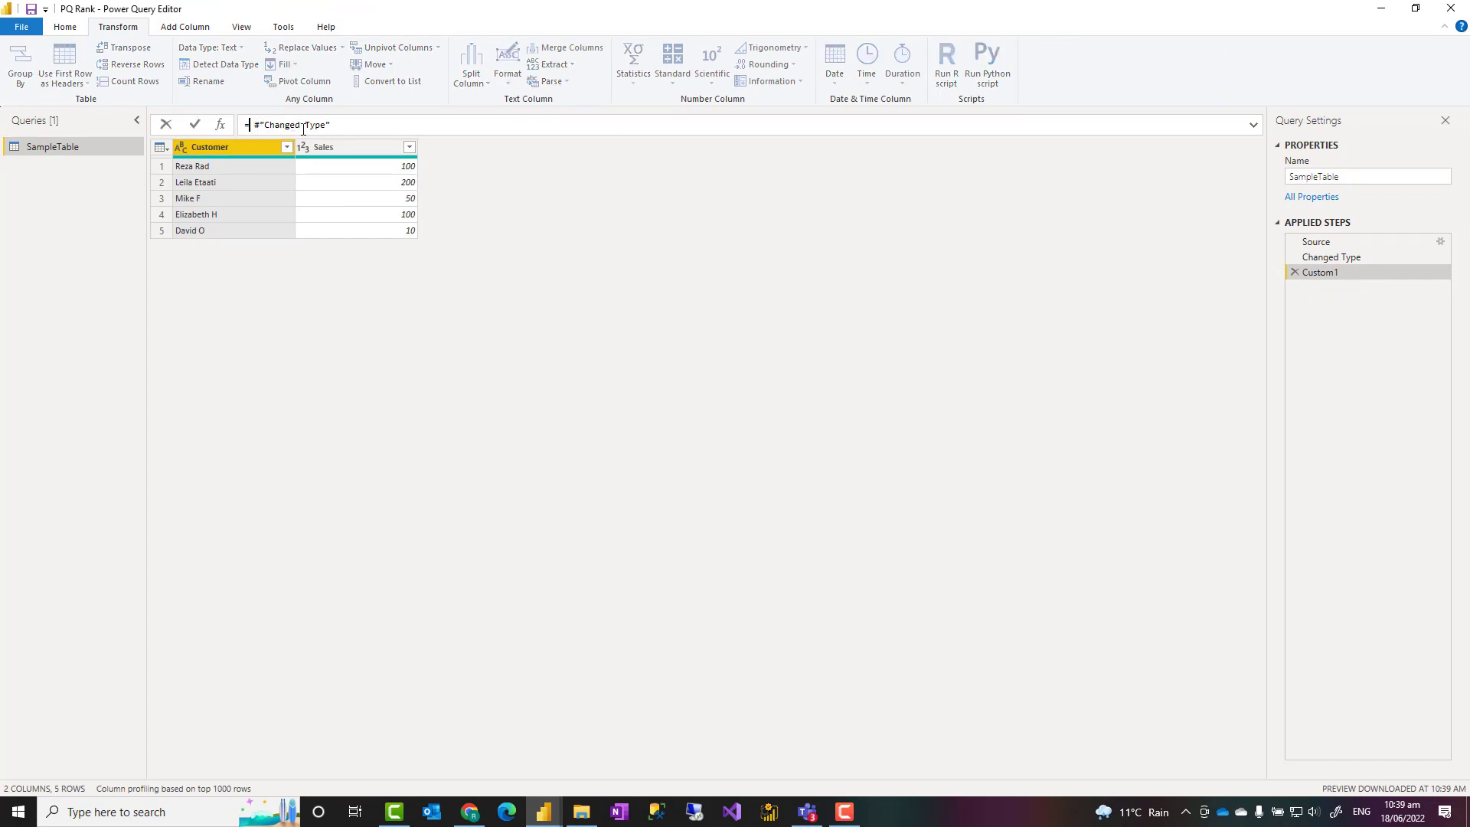
mouse_move(304, 129)
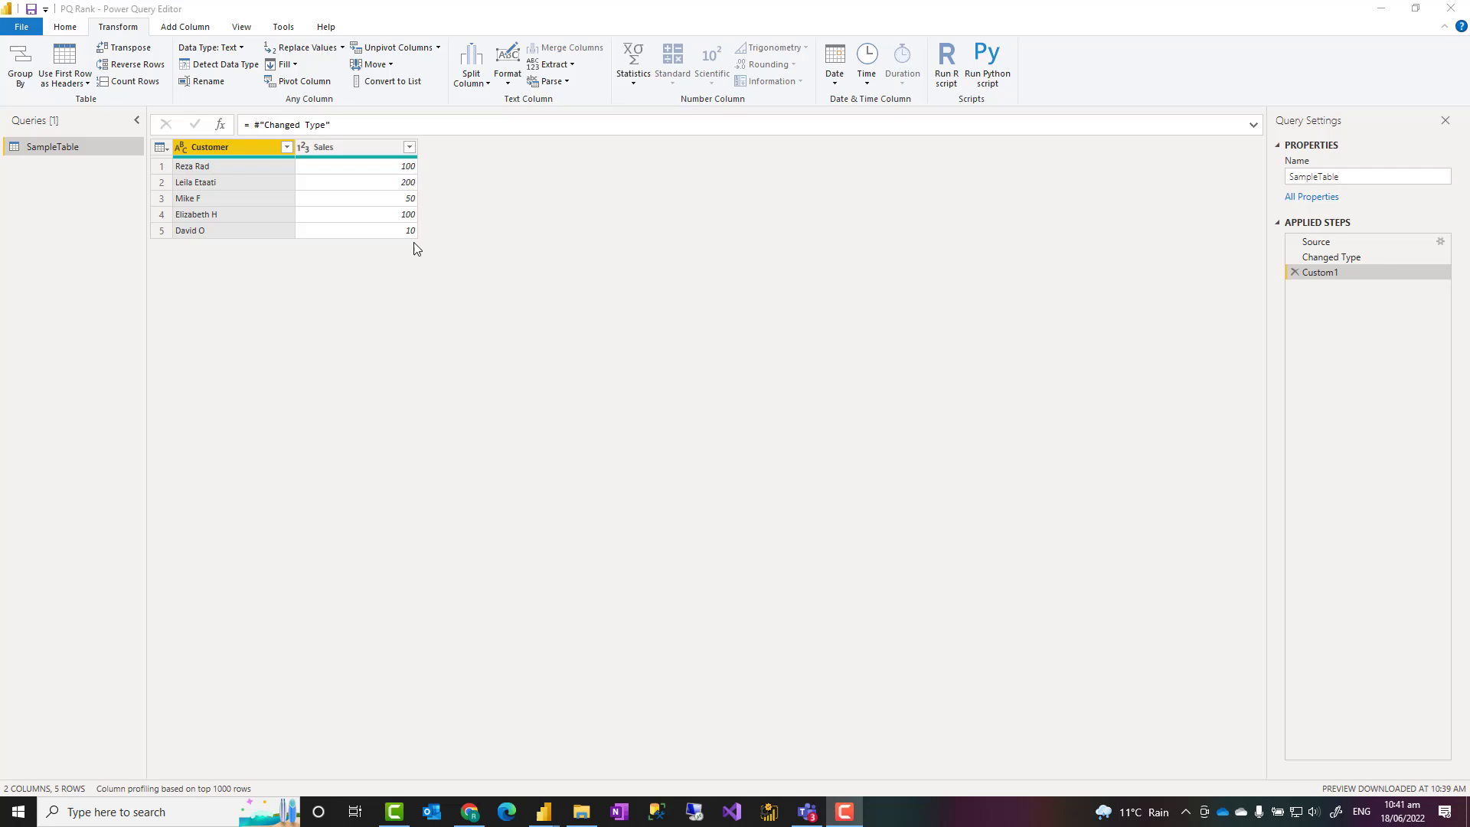
Step: Start the Custom1 formula as = Table.AddRankColumn(#"Changed Type", without the auto-closed parenthesis
left_click(253, 125)
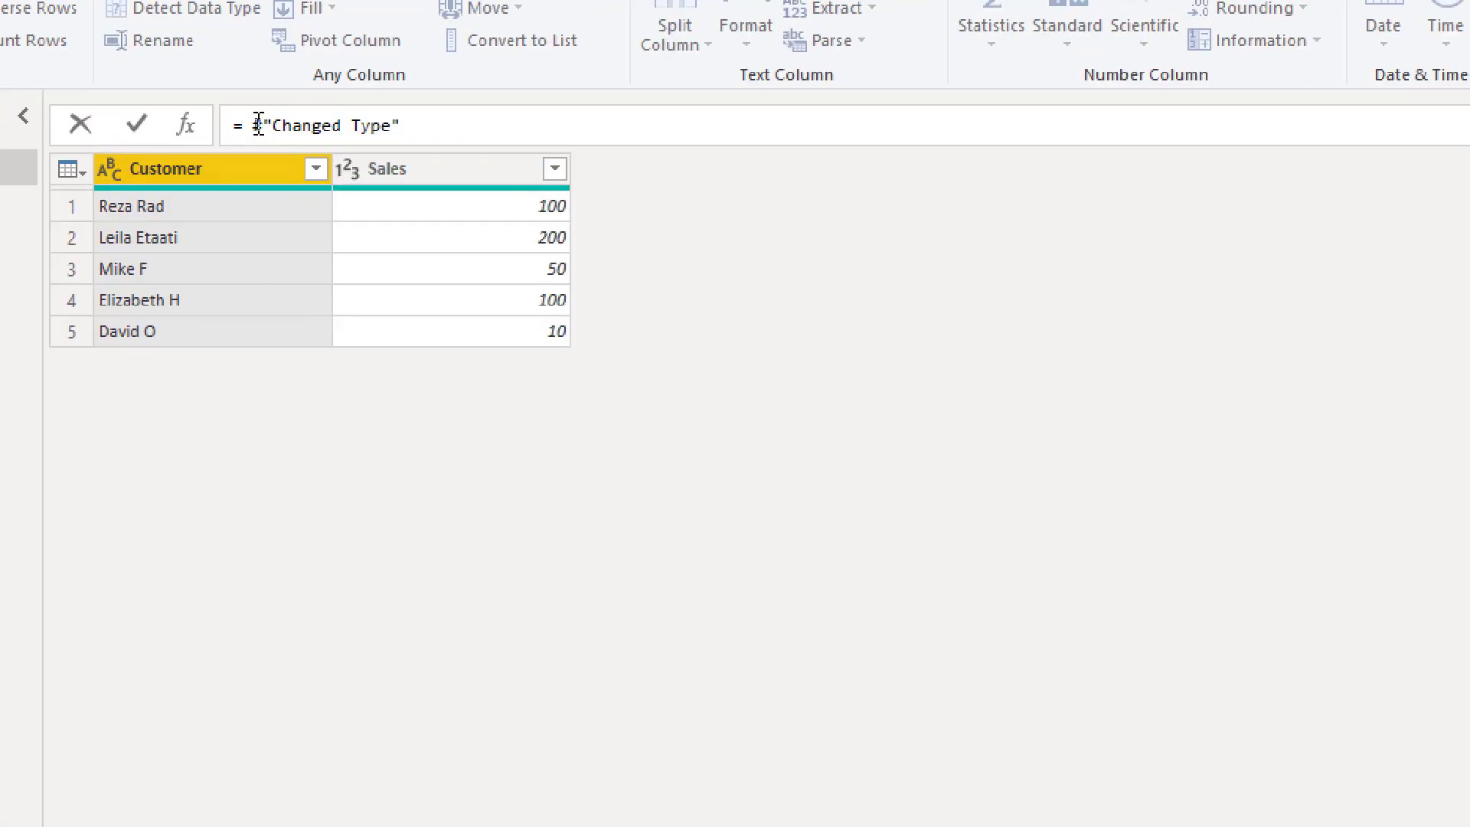
type("Table.")
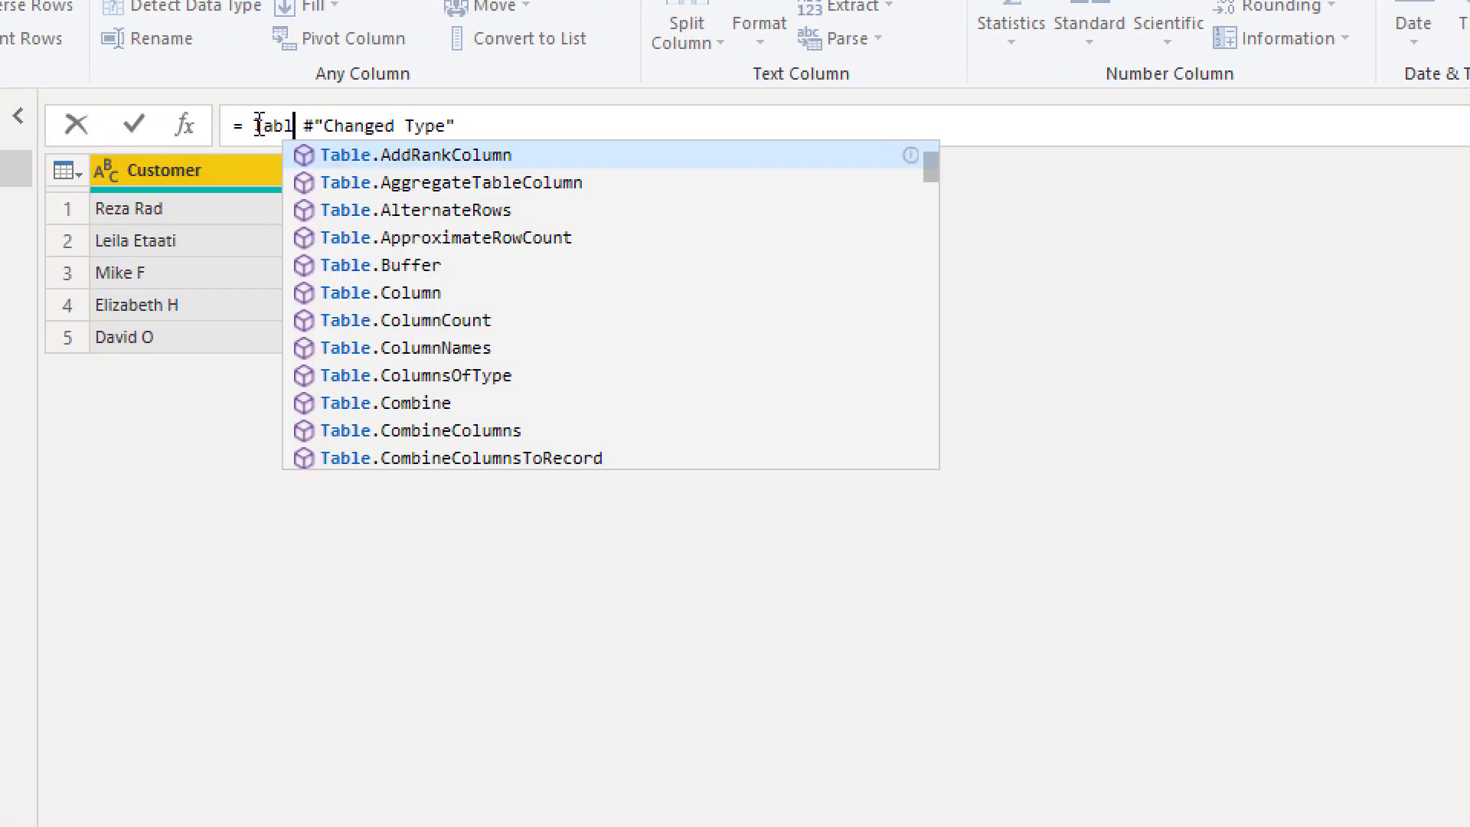
type("AddRank")
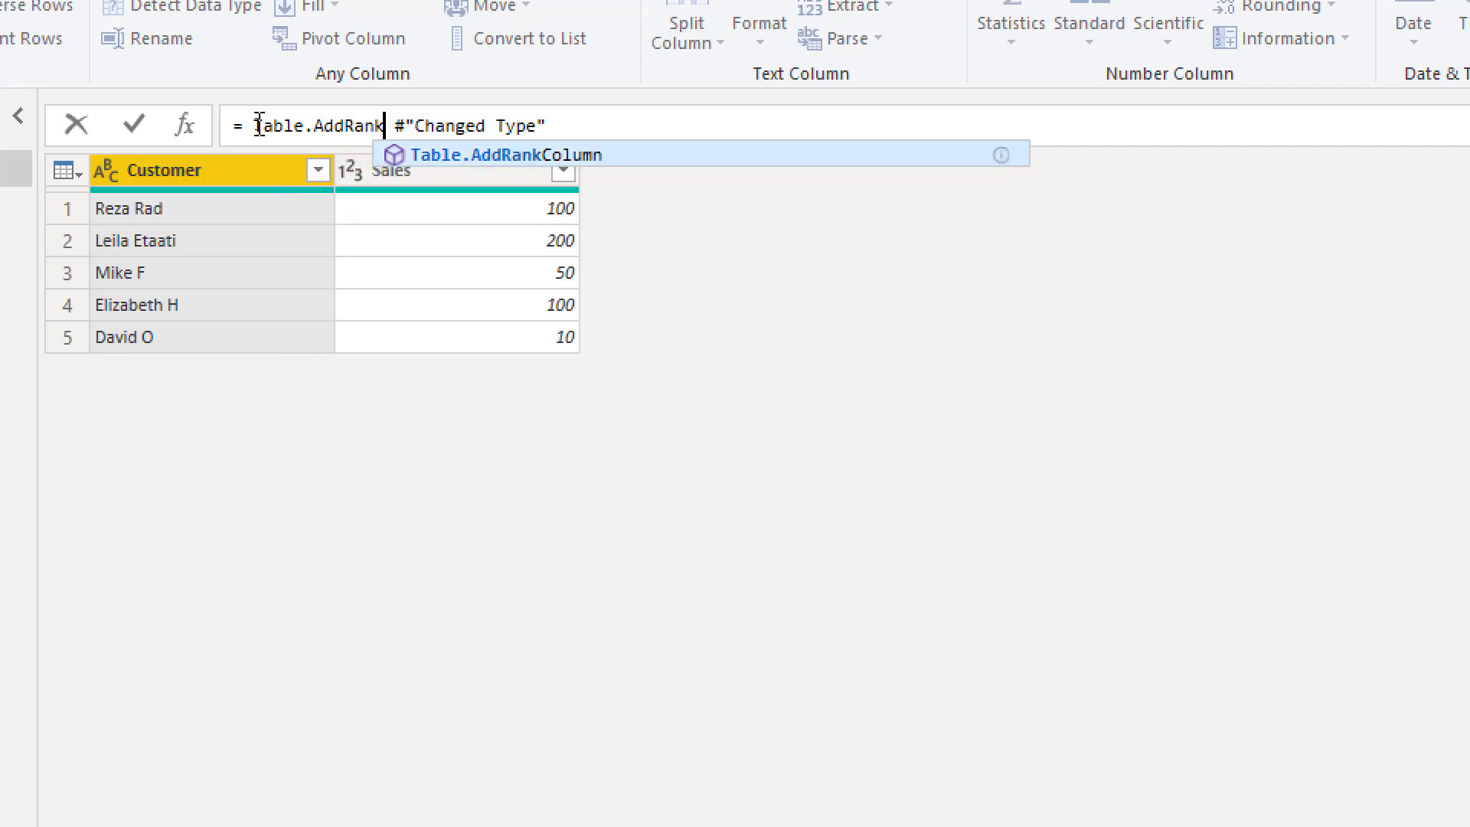
key("Tab")
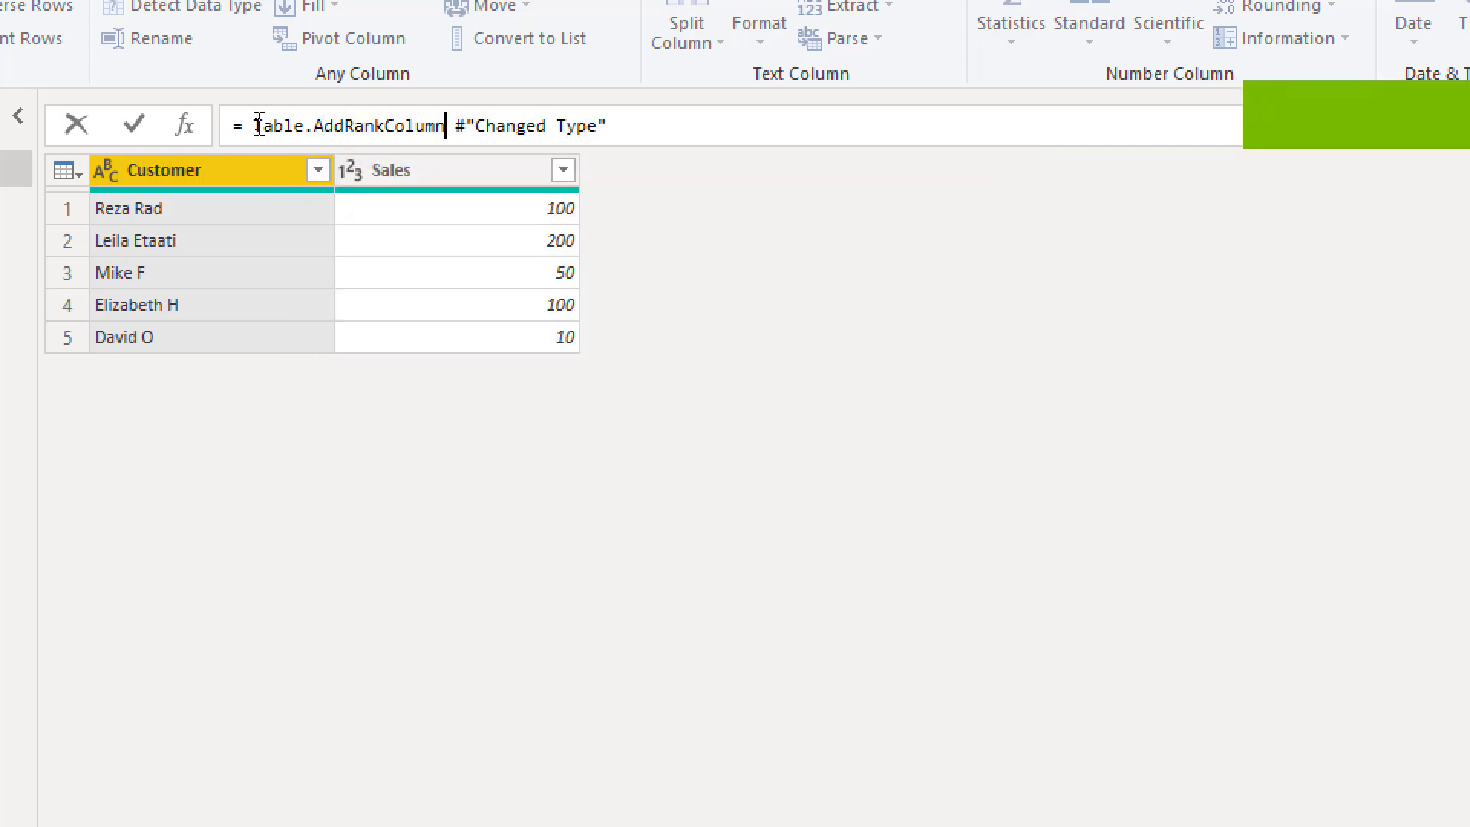
type("(")
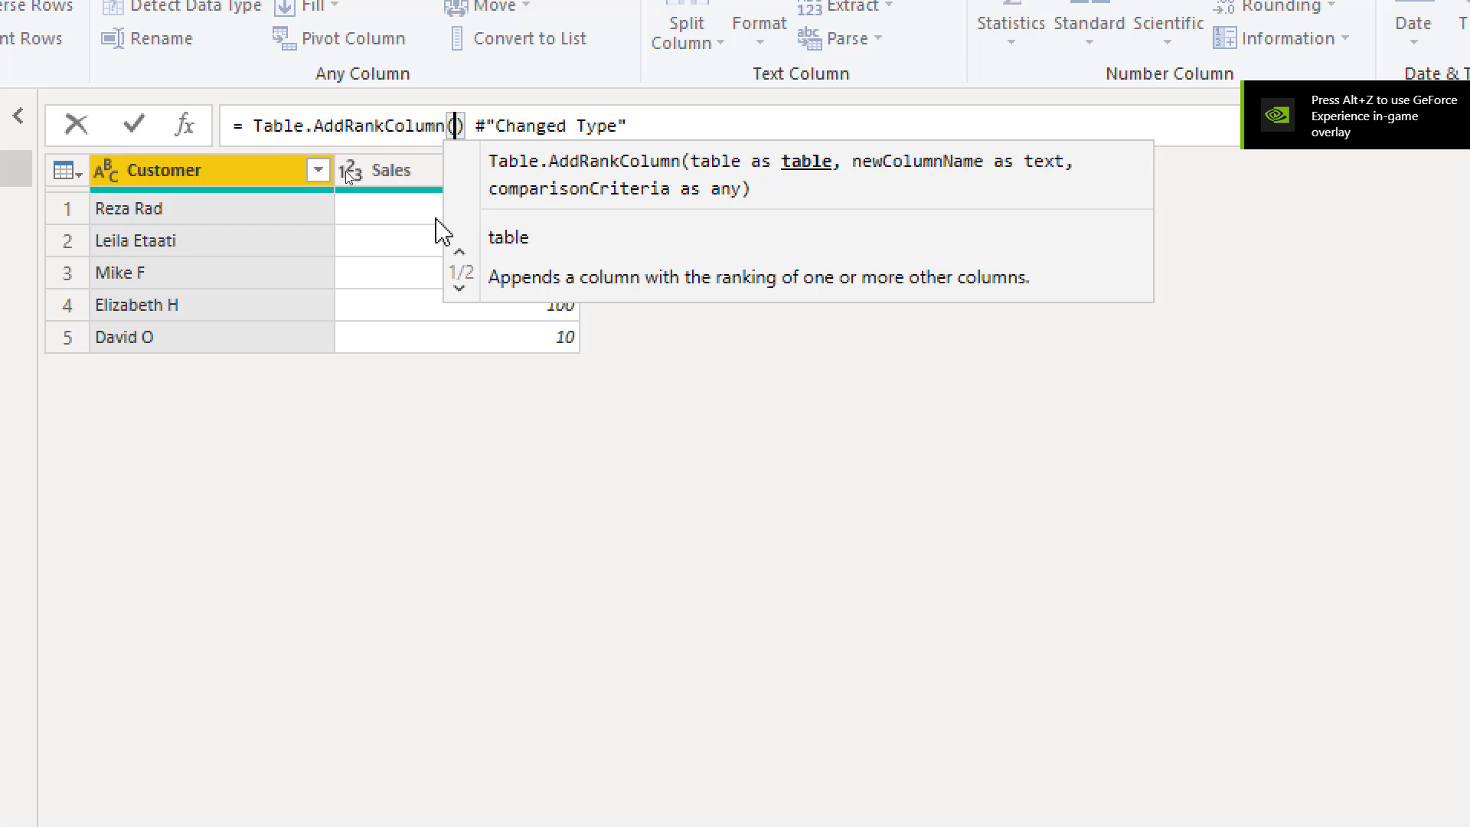
key("Delete")
key("Delete")
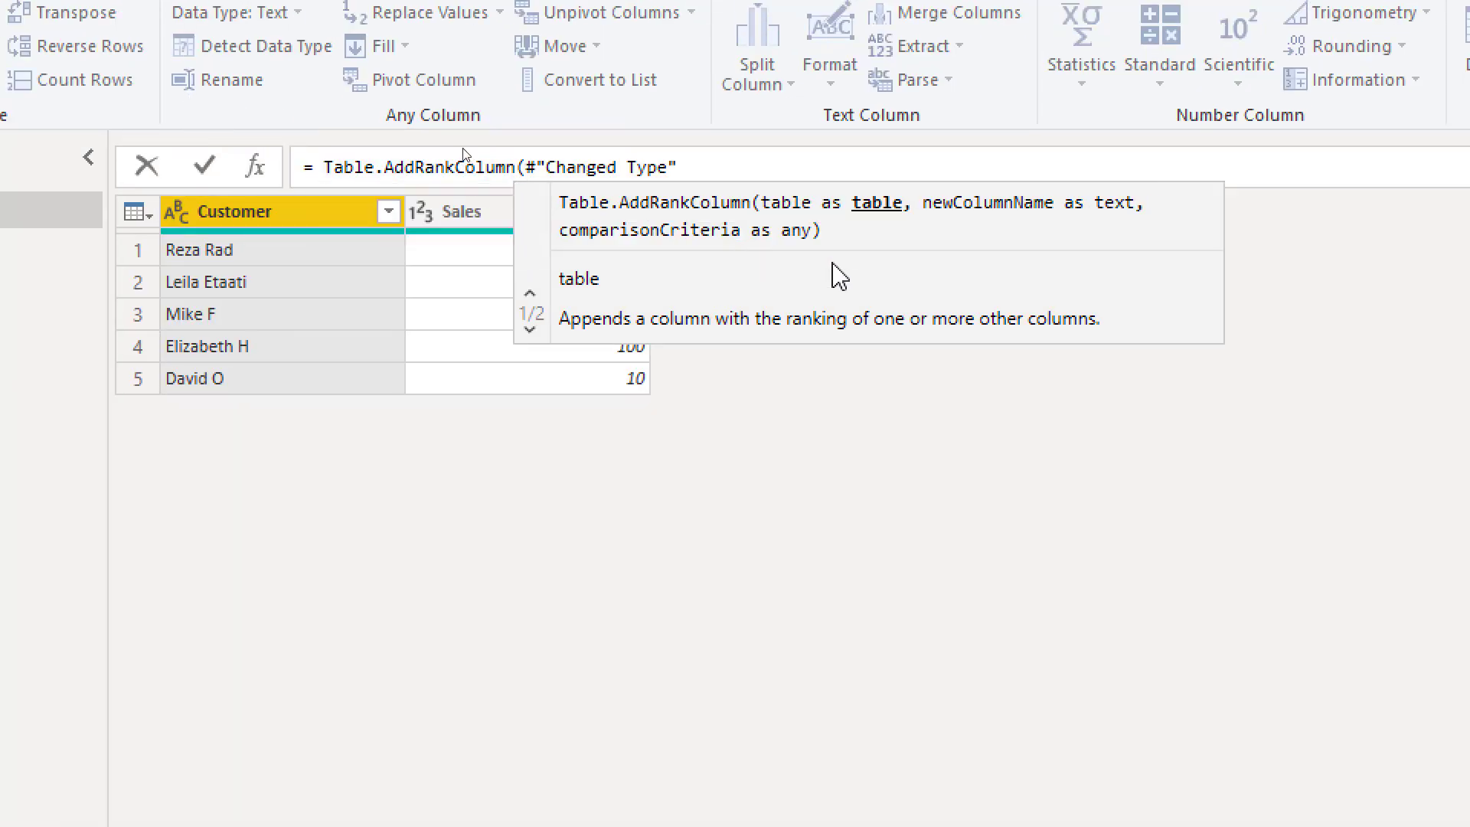
left_click(716, 164)
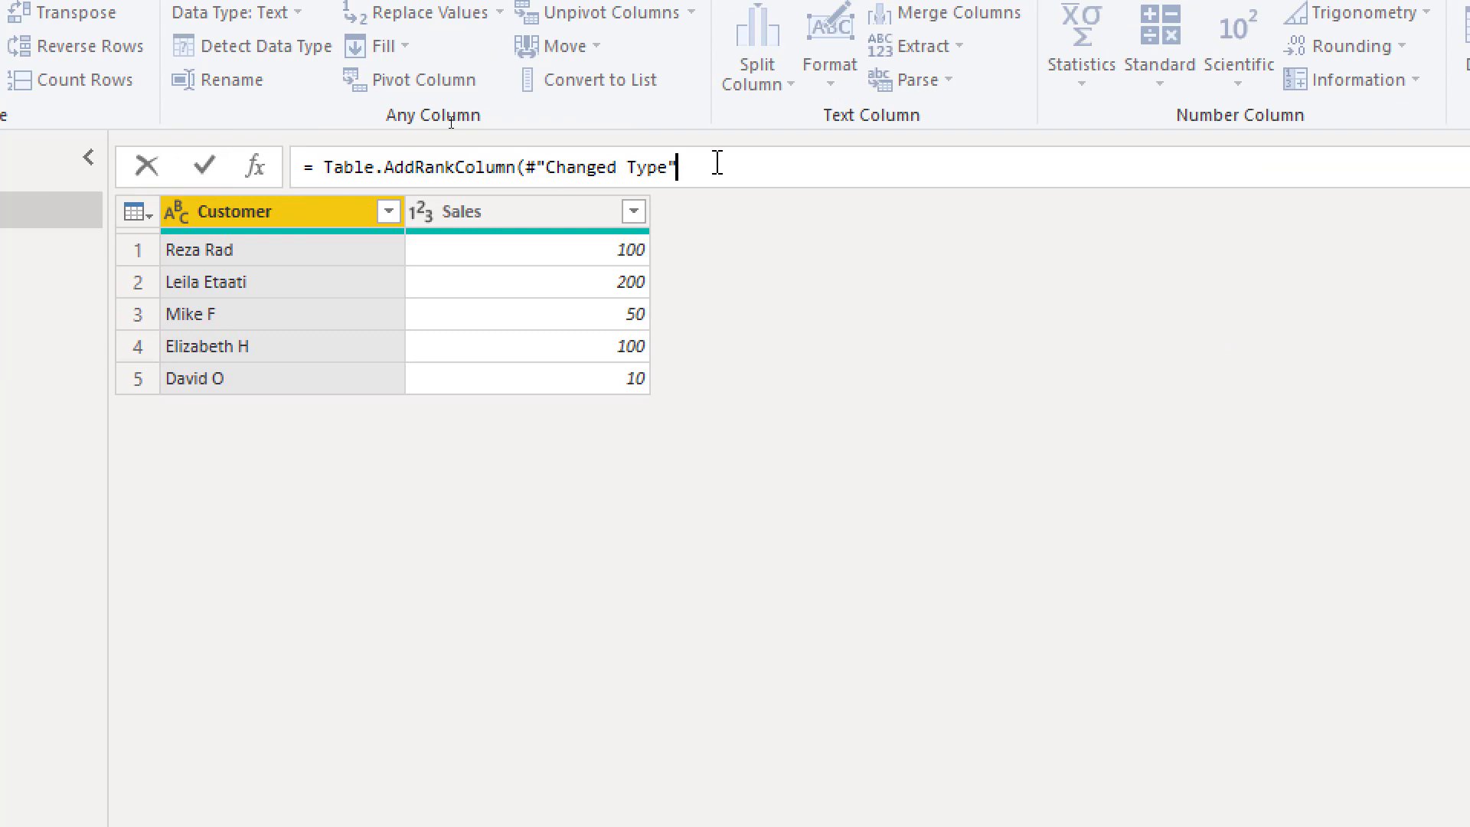
Step: Append ,"Rank",{"Sales"}) so the formula names the new column Rank and ranks on Sales
type(",")
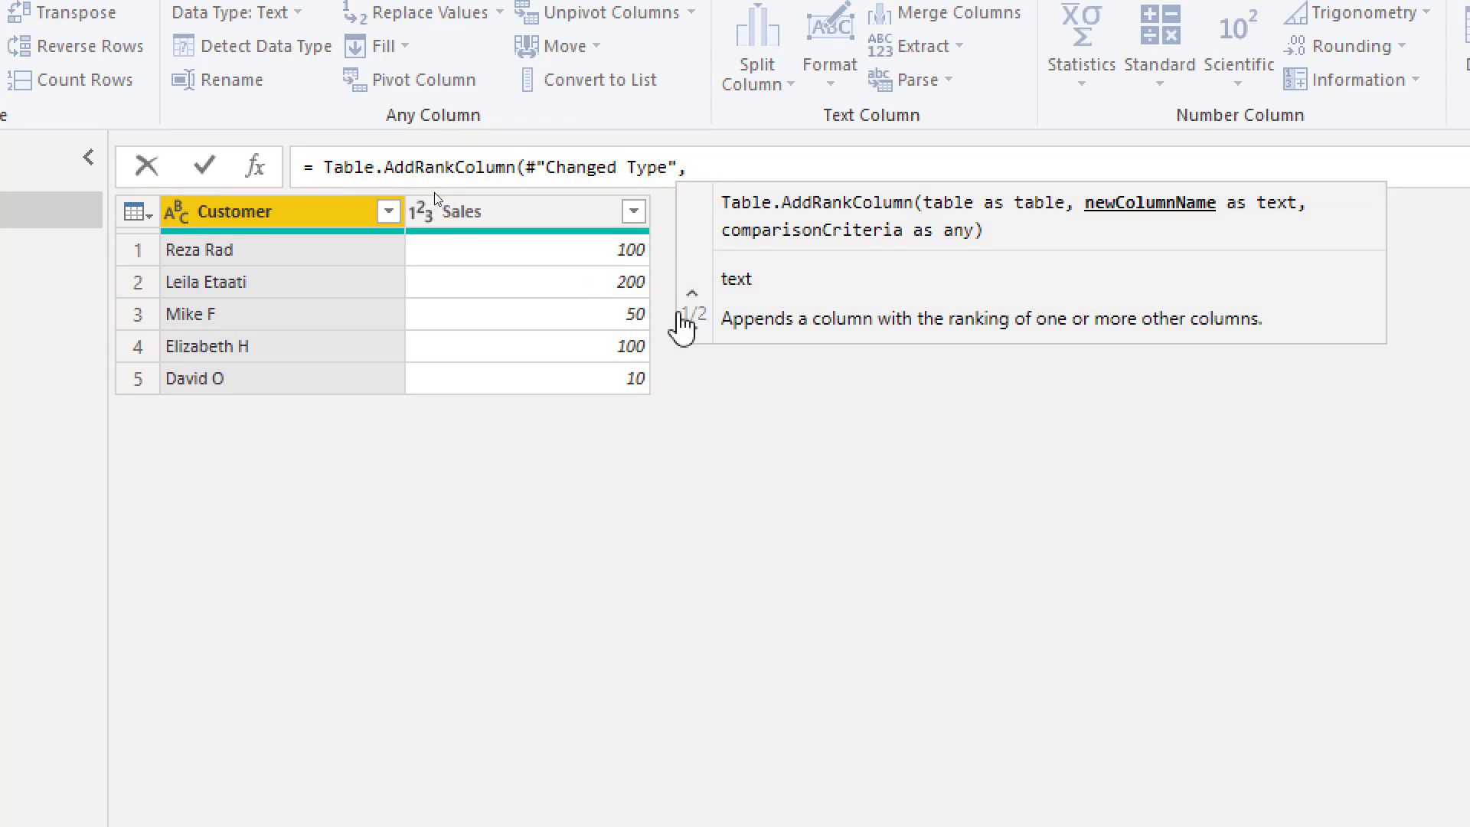
type("\"Rank\"")
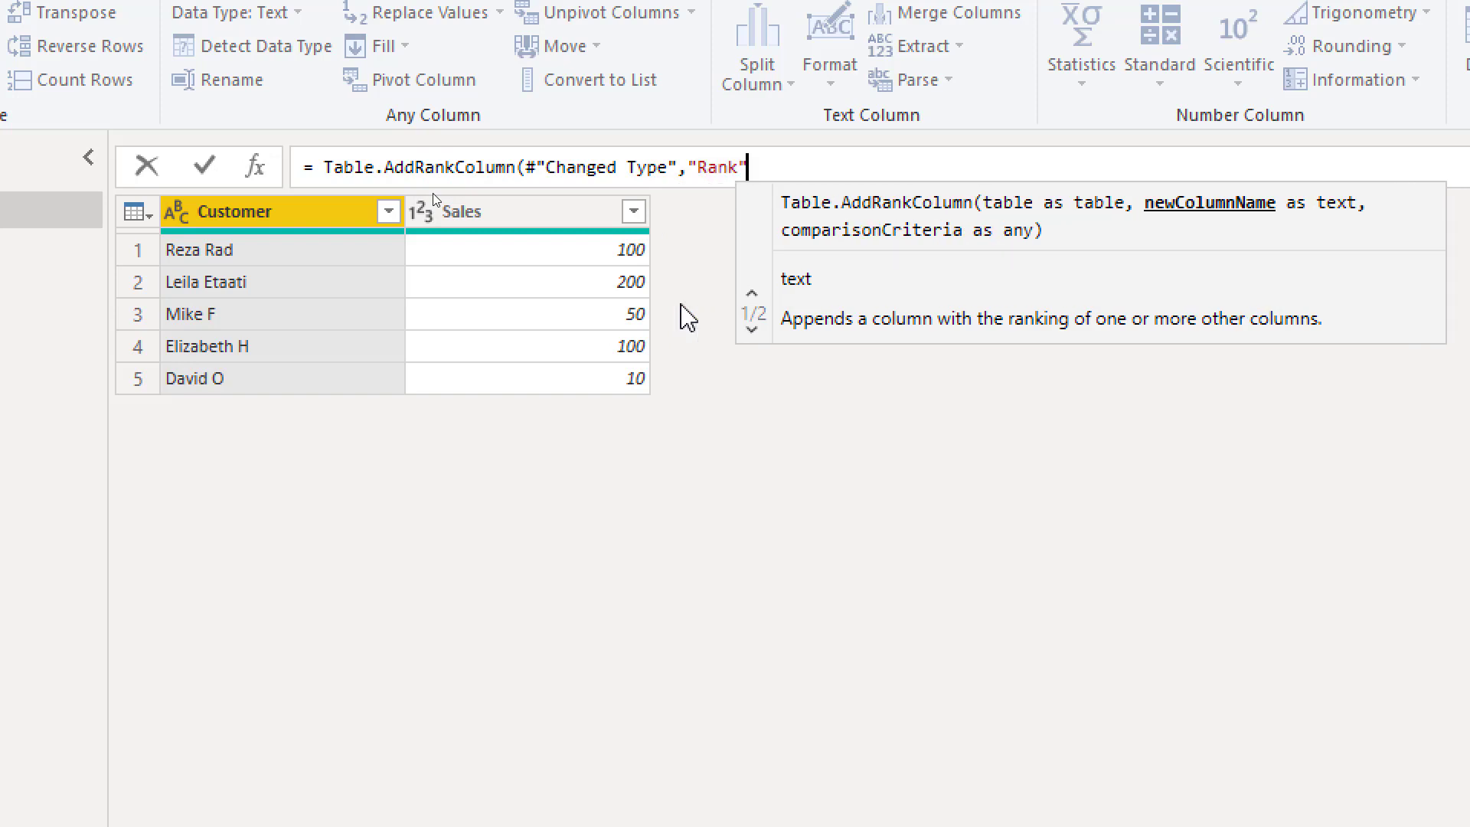
type(",")
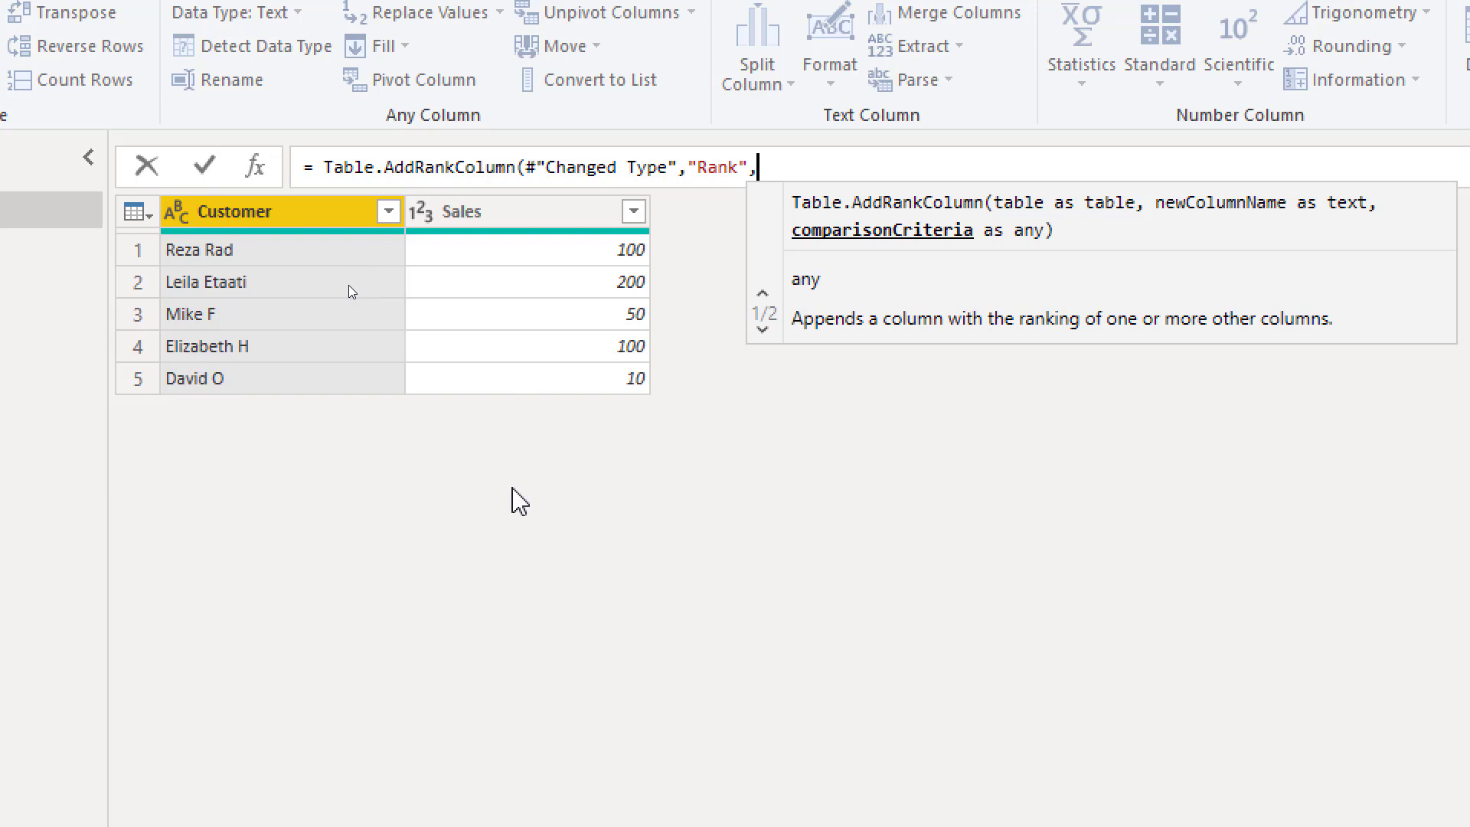
type("{")
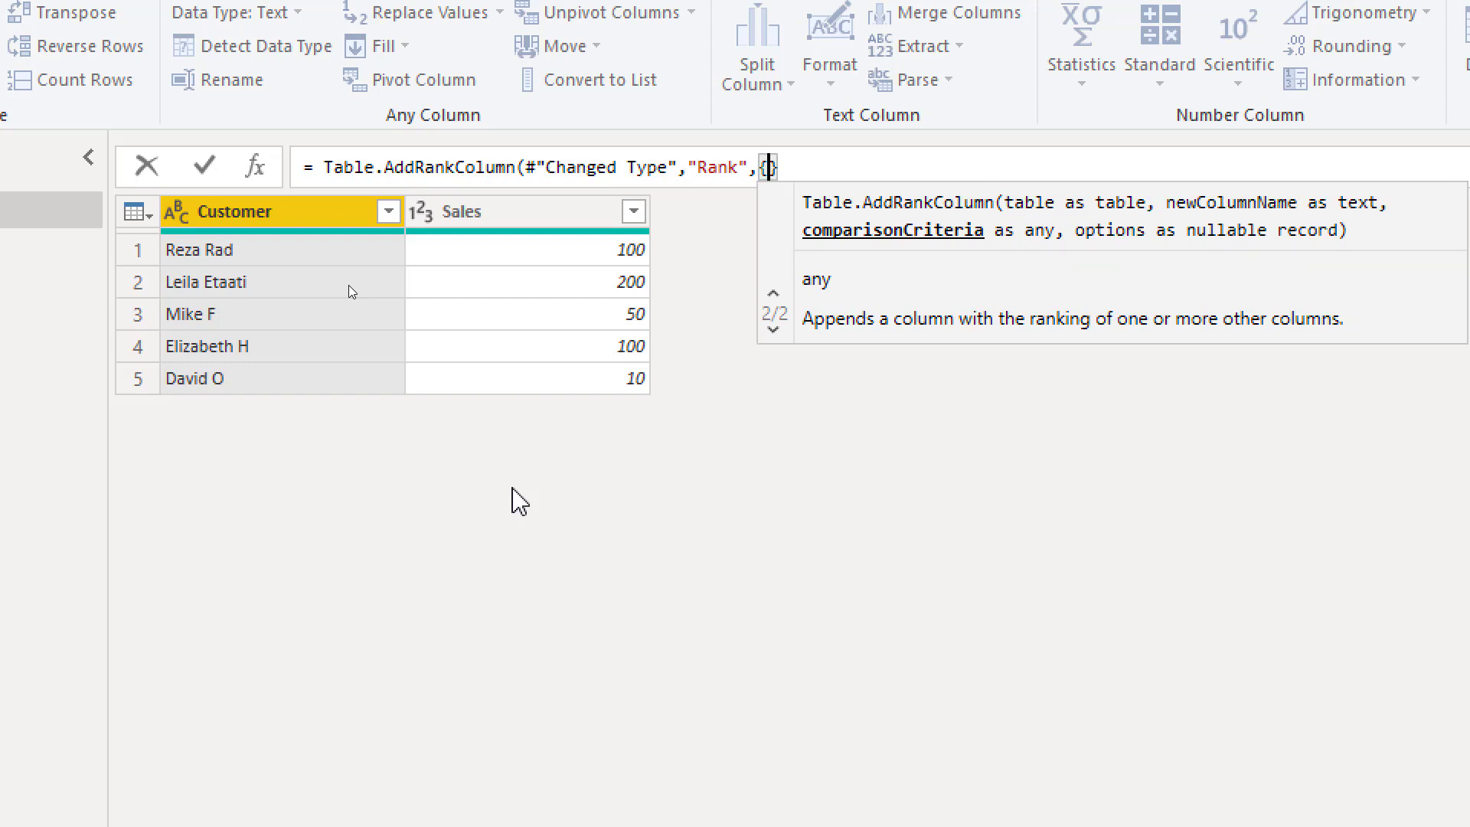
key("Right")
type(")")
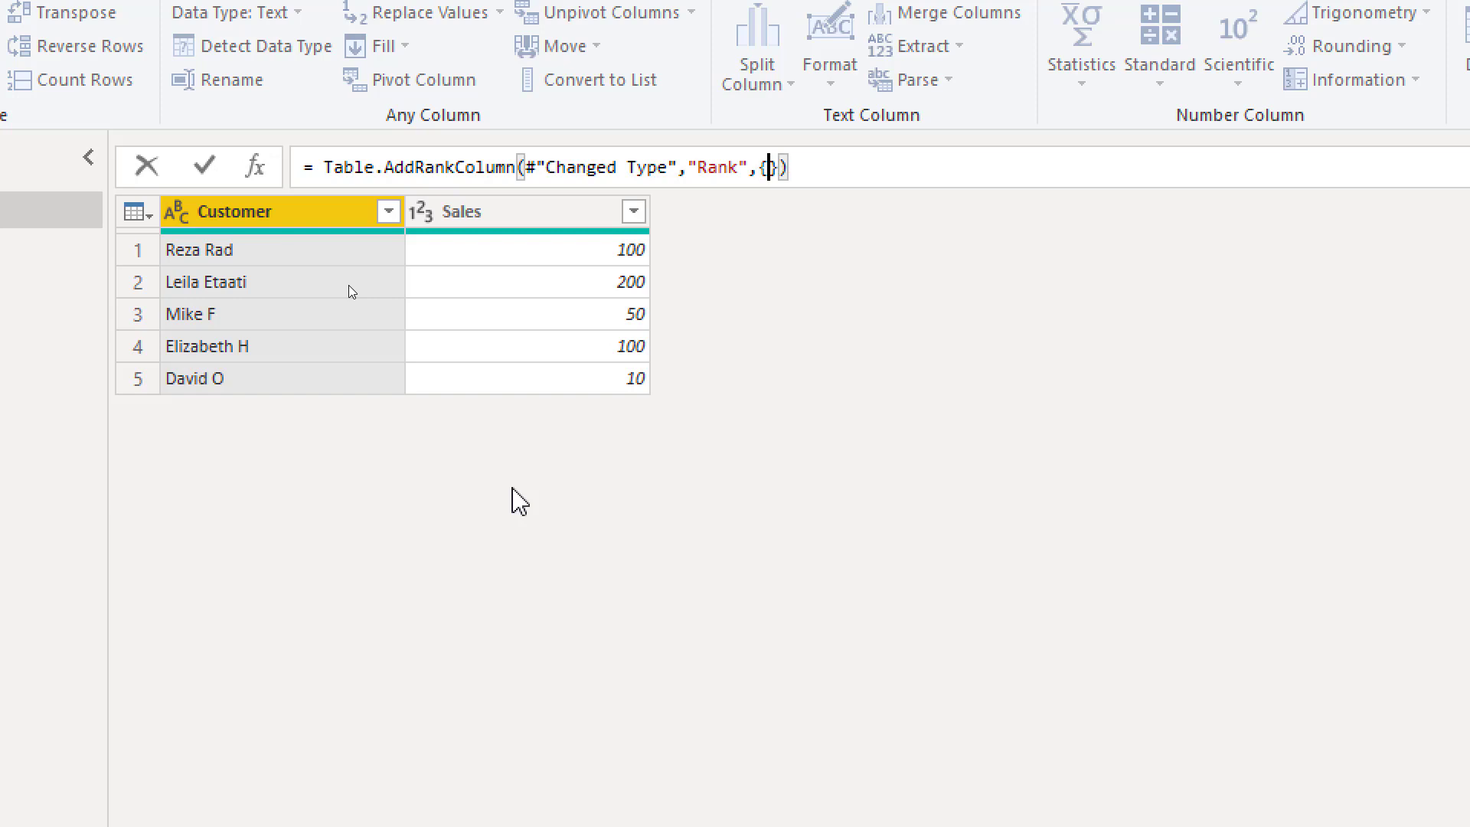
type("\"Sales")
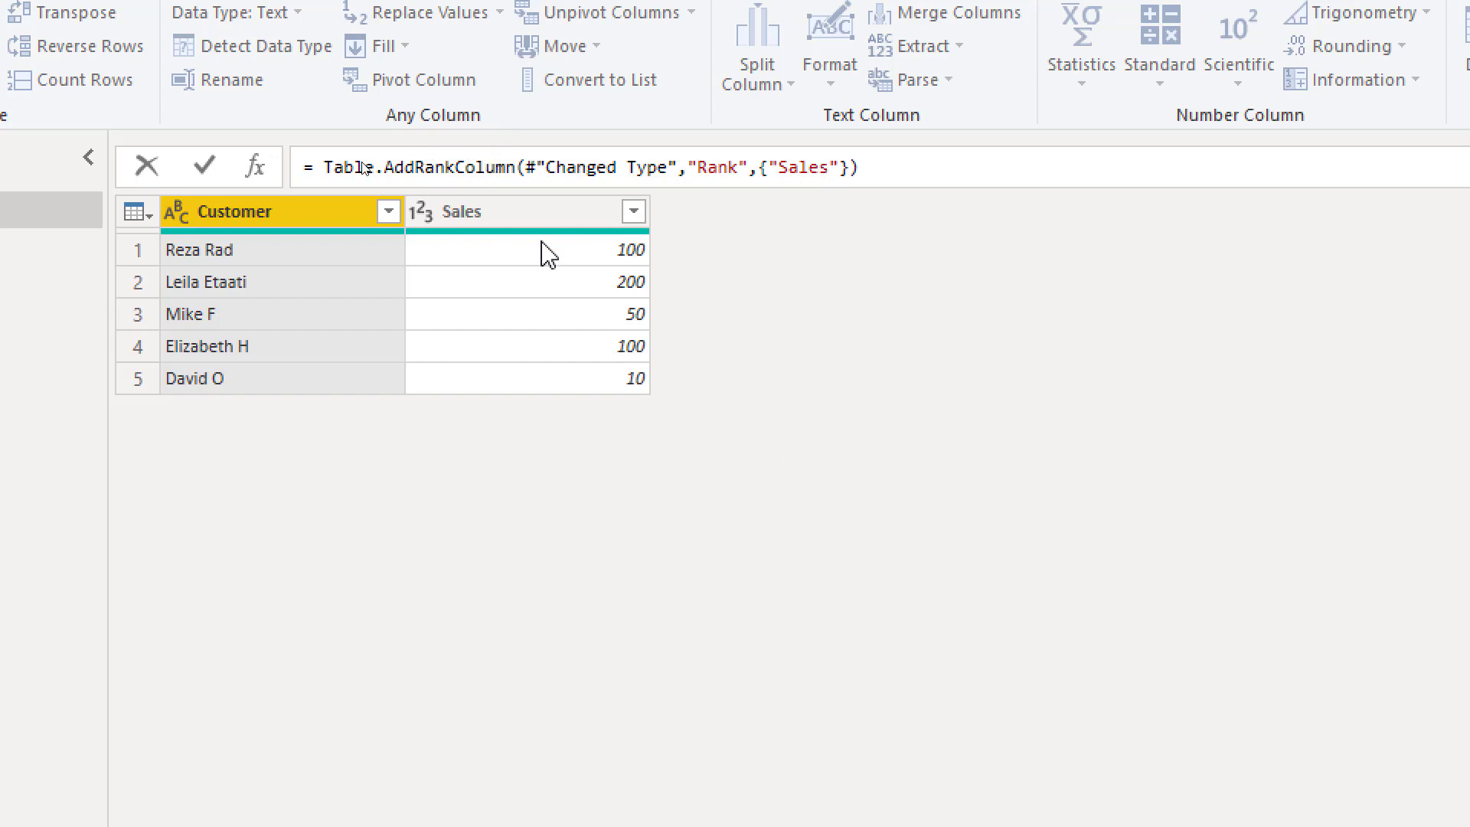
Step: Commit the Rank column, then change the criterion to {"Sales",Order.Descending} via autocomplete
left_click(219, 167)
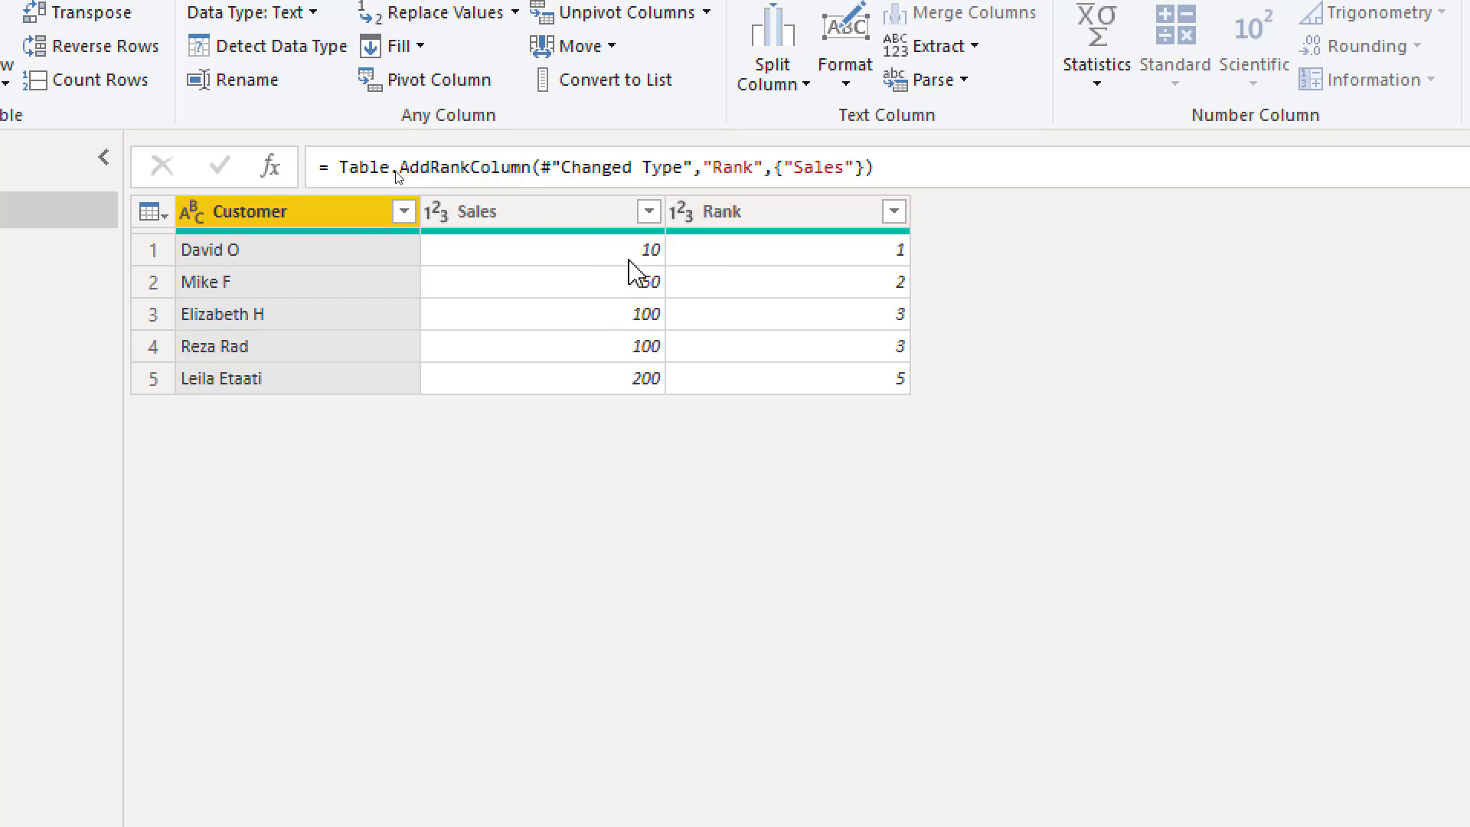
left_click(855, 169)
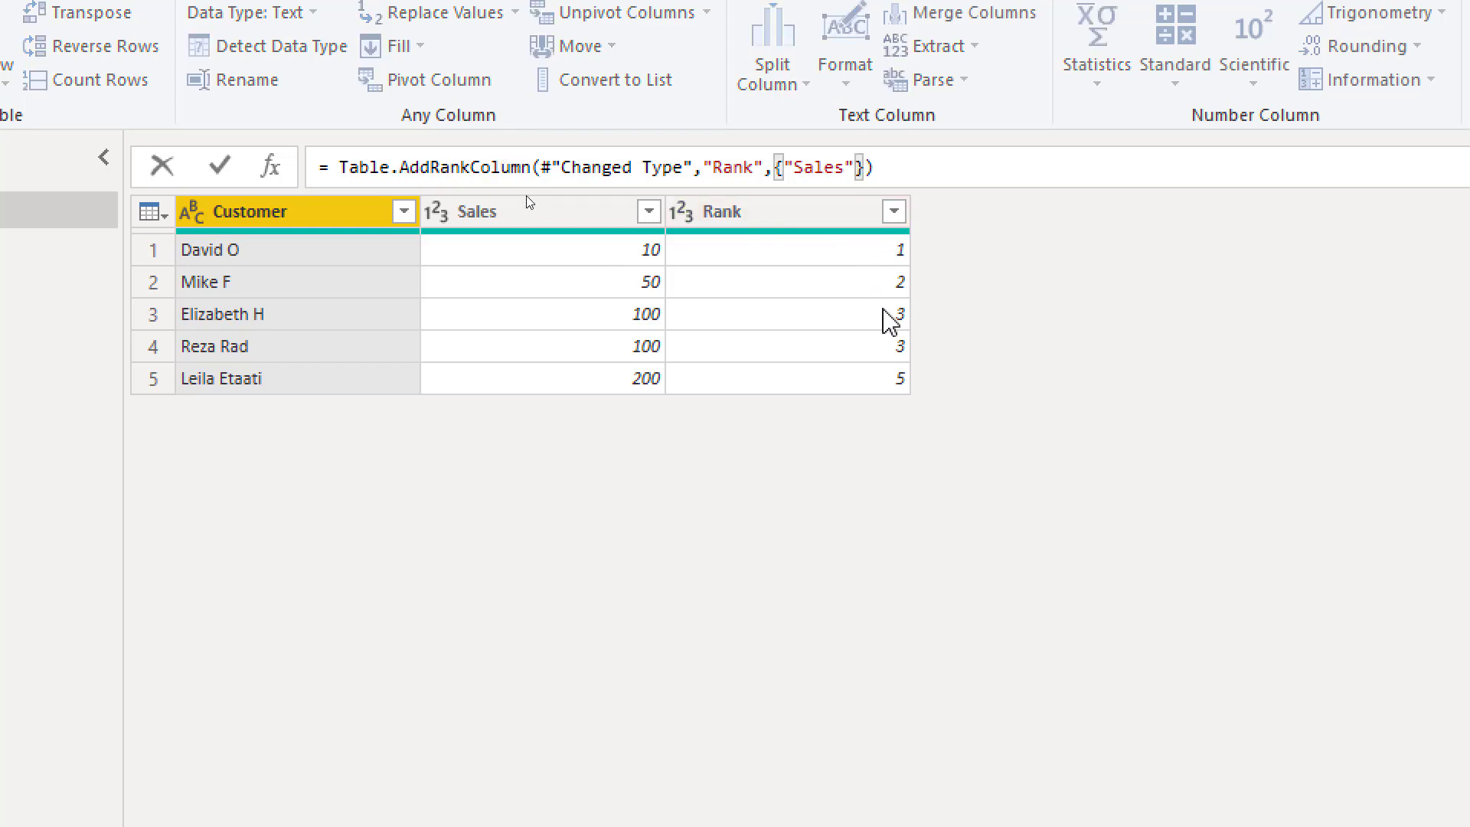
type(",")
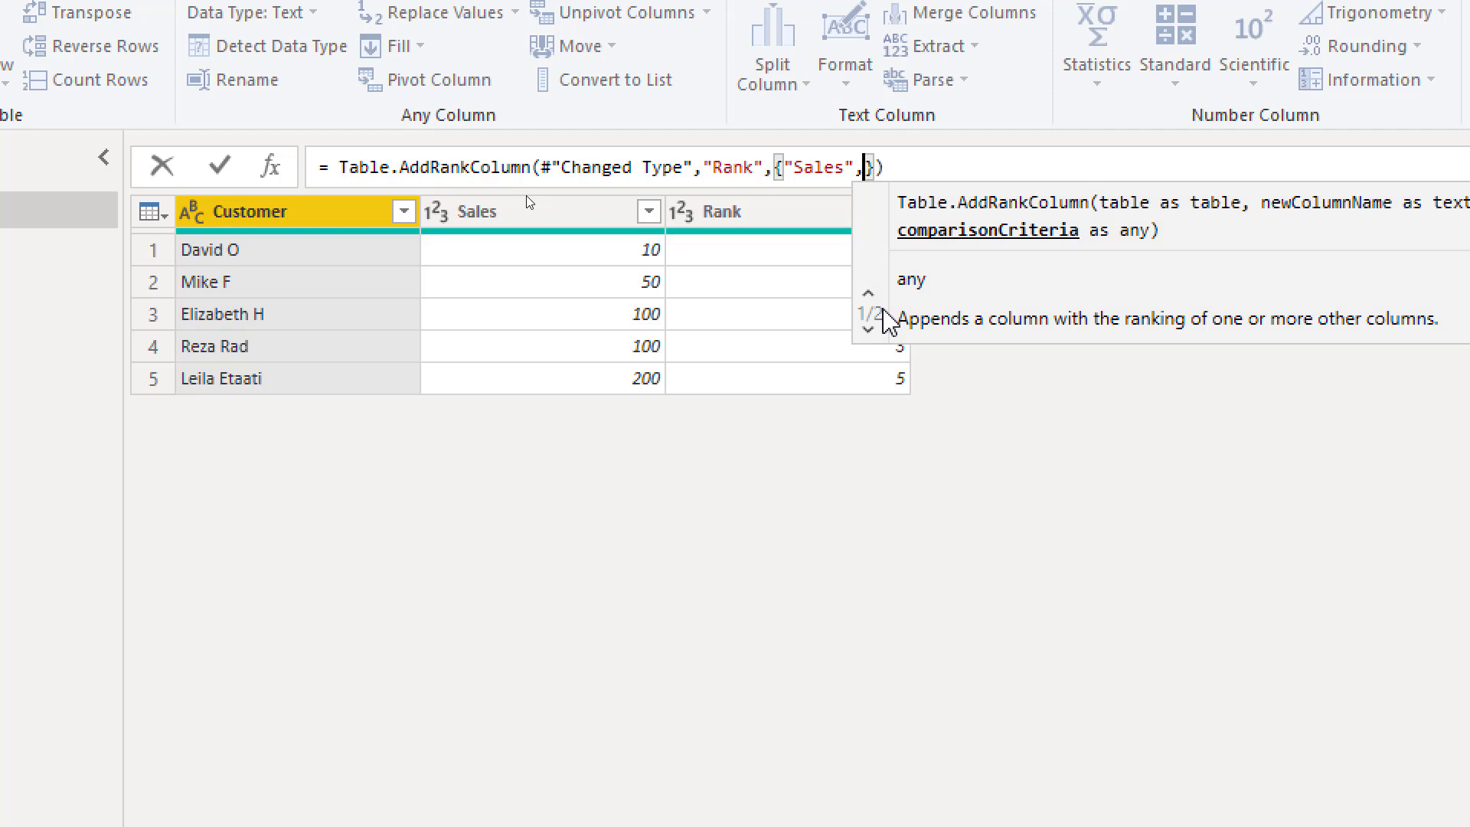
type("Order")
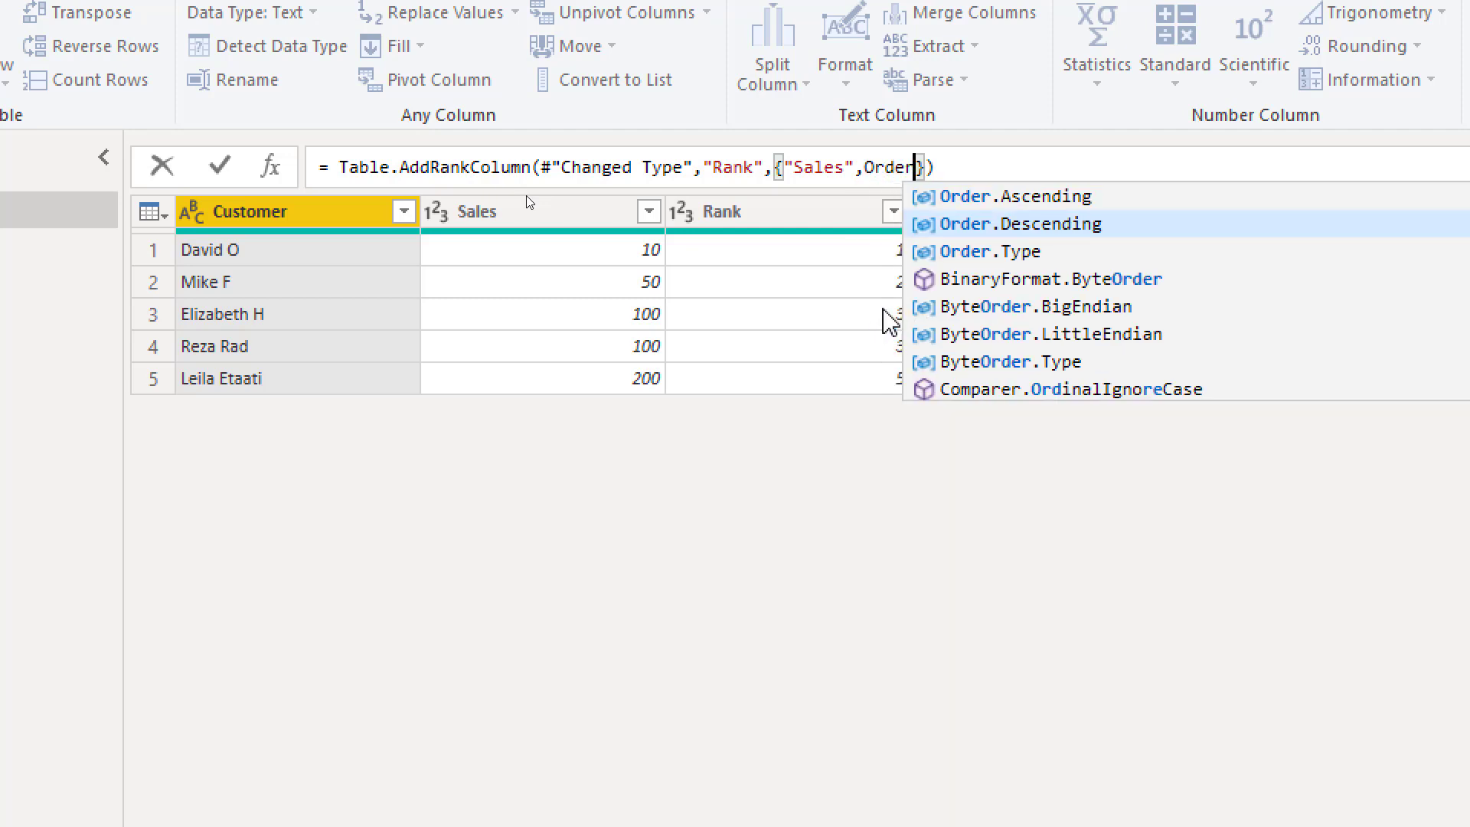
left_click(1026, 226)
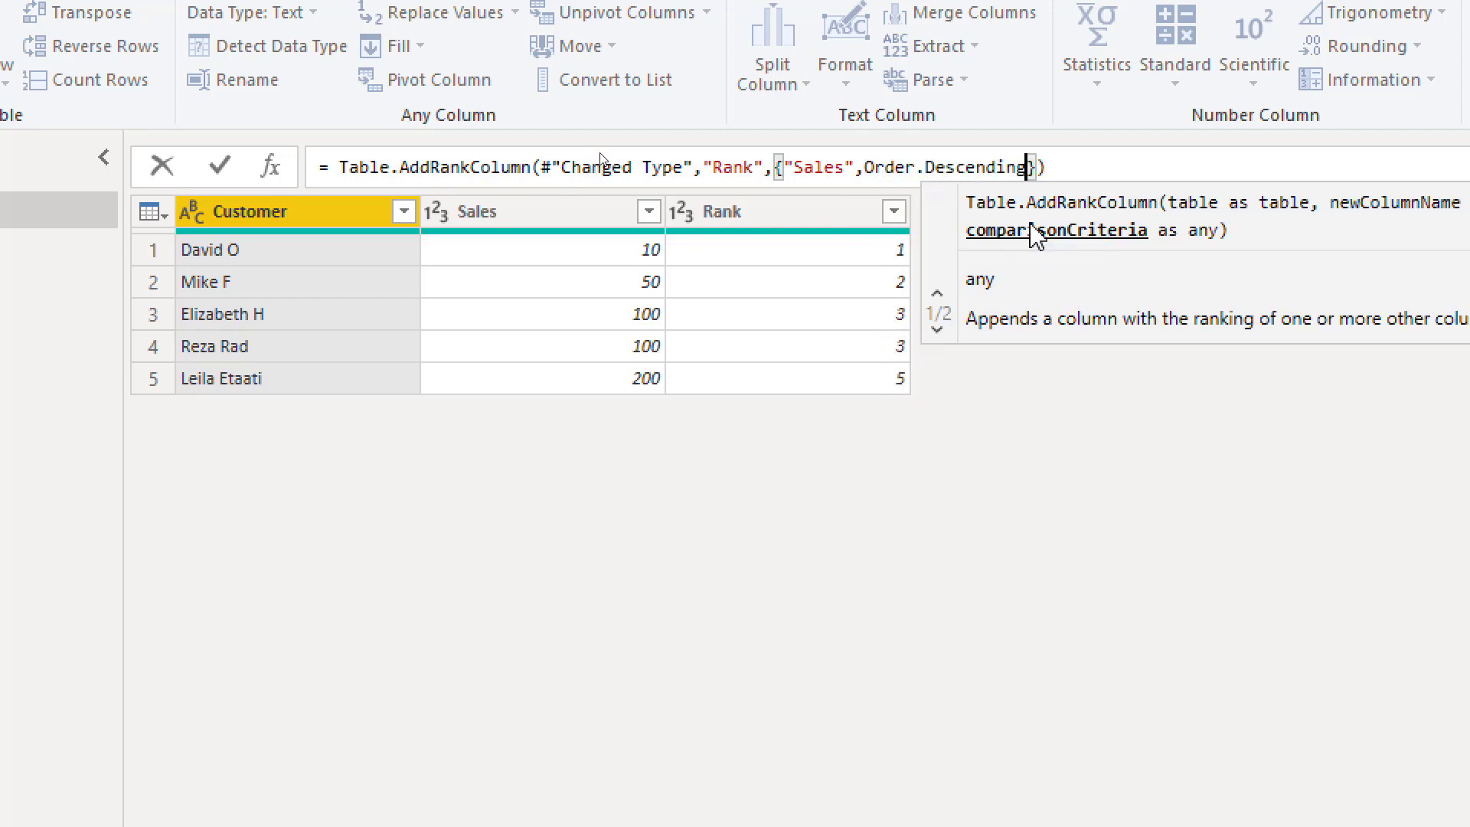
left_click(1086, 163)
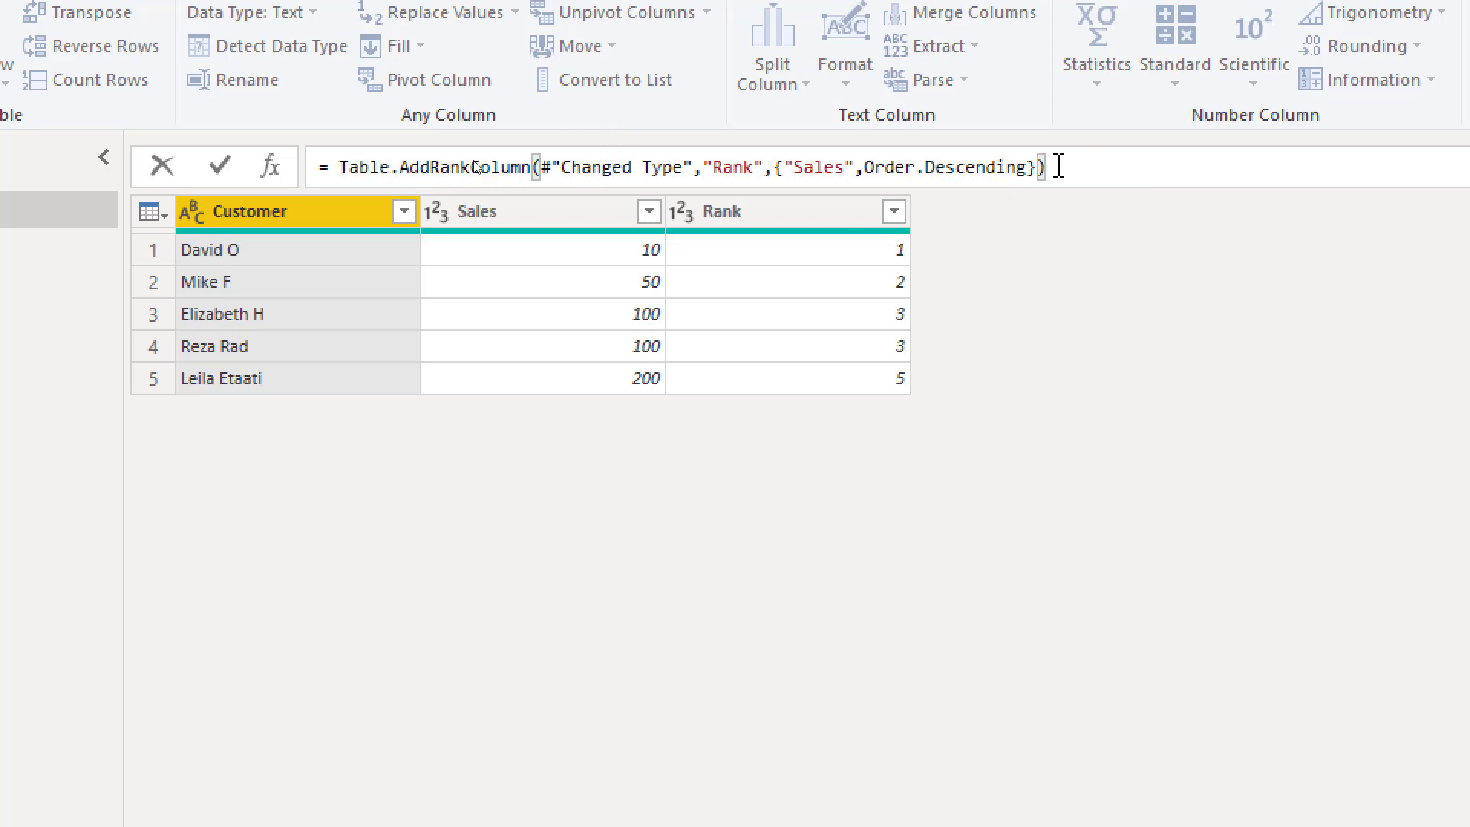
Step: Commit the Order.Descending formula so Rank reads 1, 2, 2, 4, 5
left_click(220, 166)
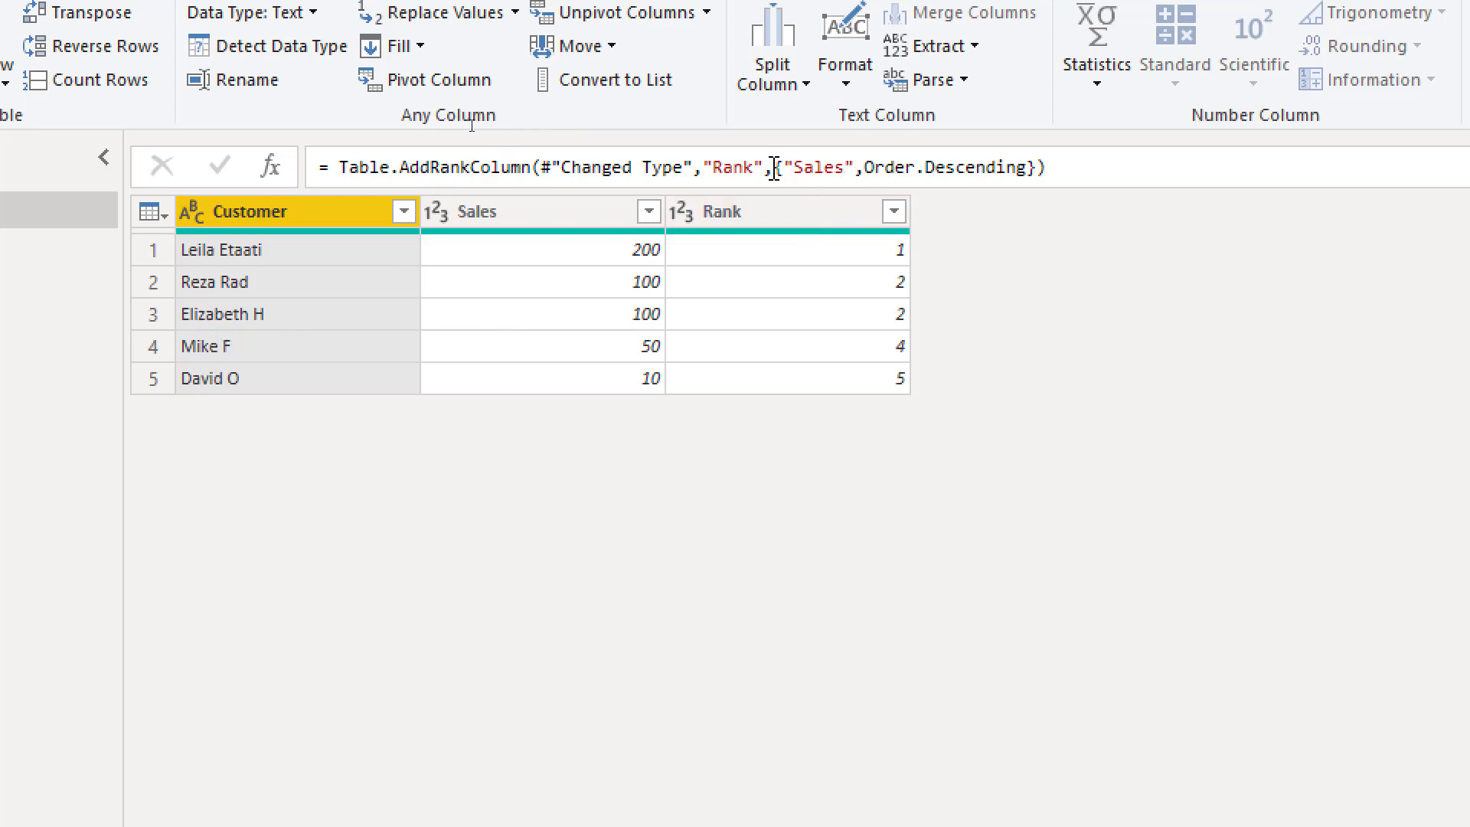
Step: Wrap the criteria in an outer list and add {"Customer",Order.Ascending} as a tie-breaker
left_click(775, 167)
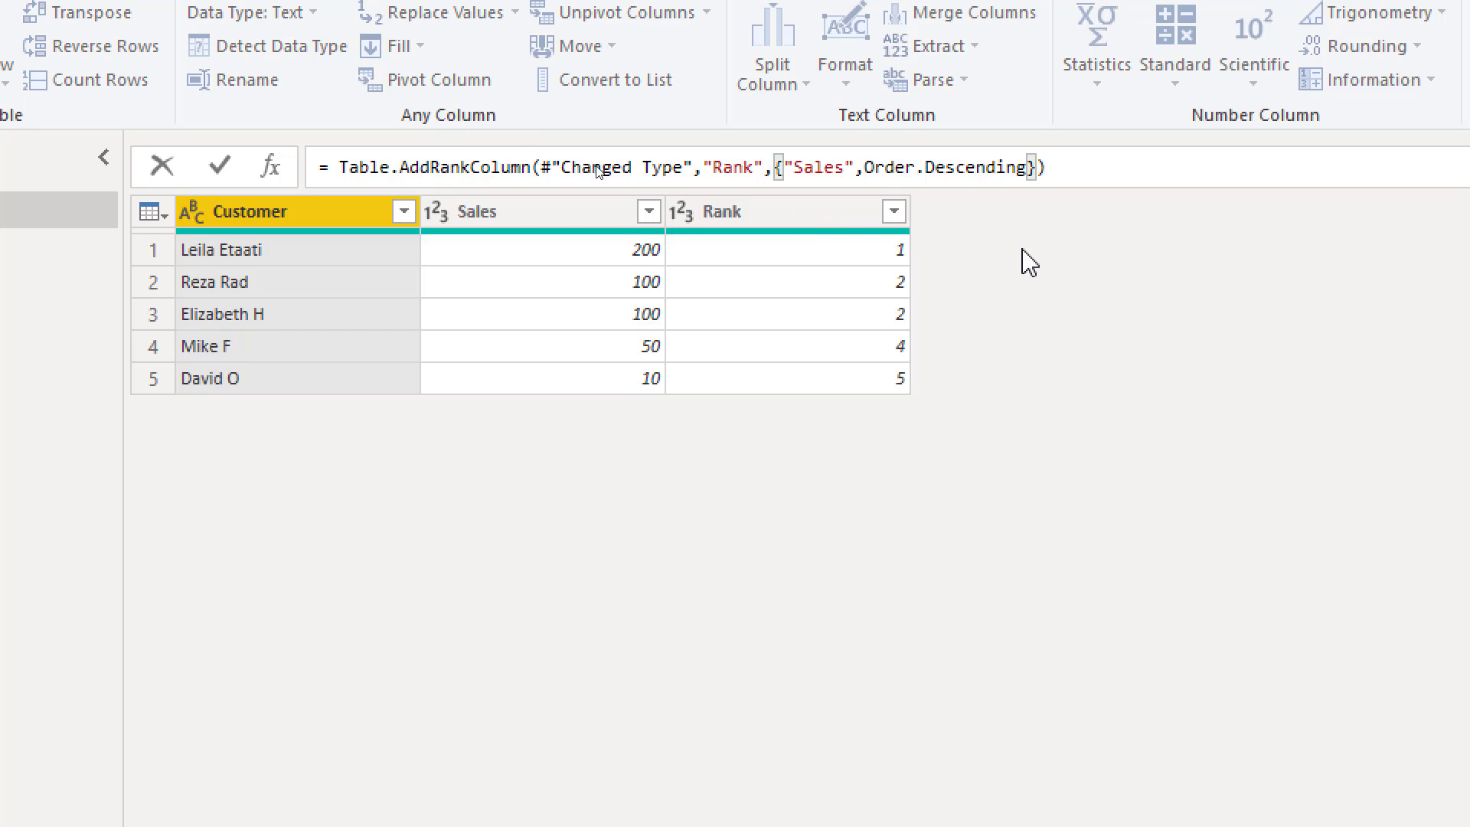
type("{")
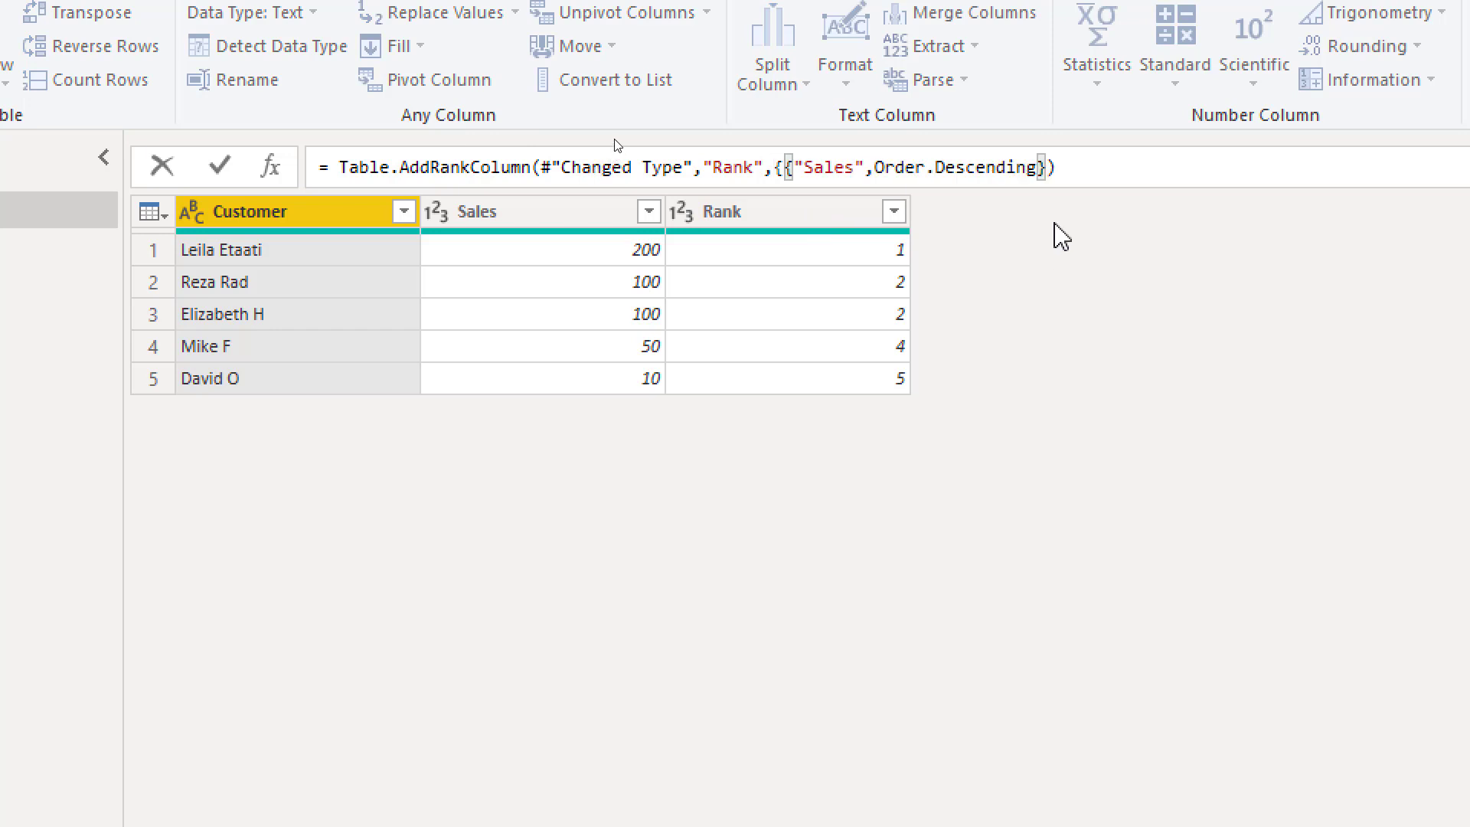
left_click(1048, 167)
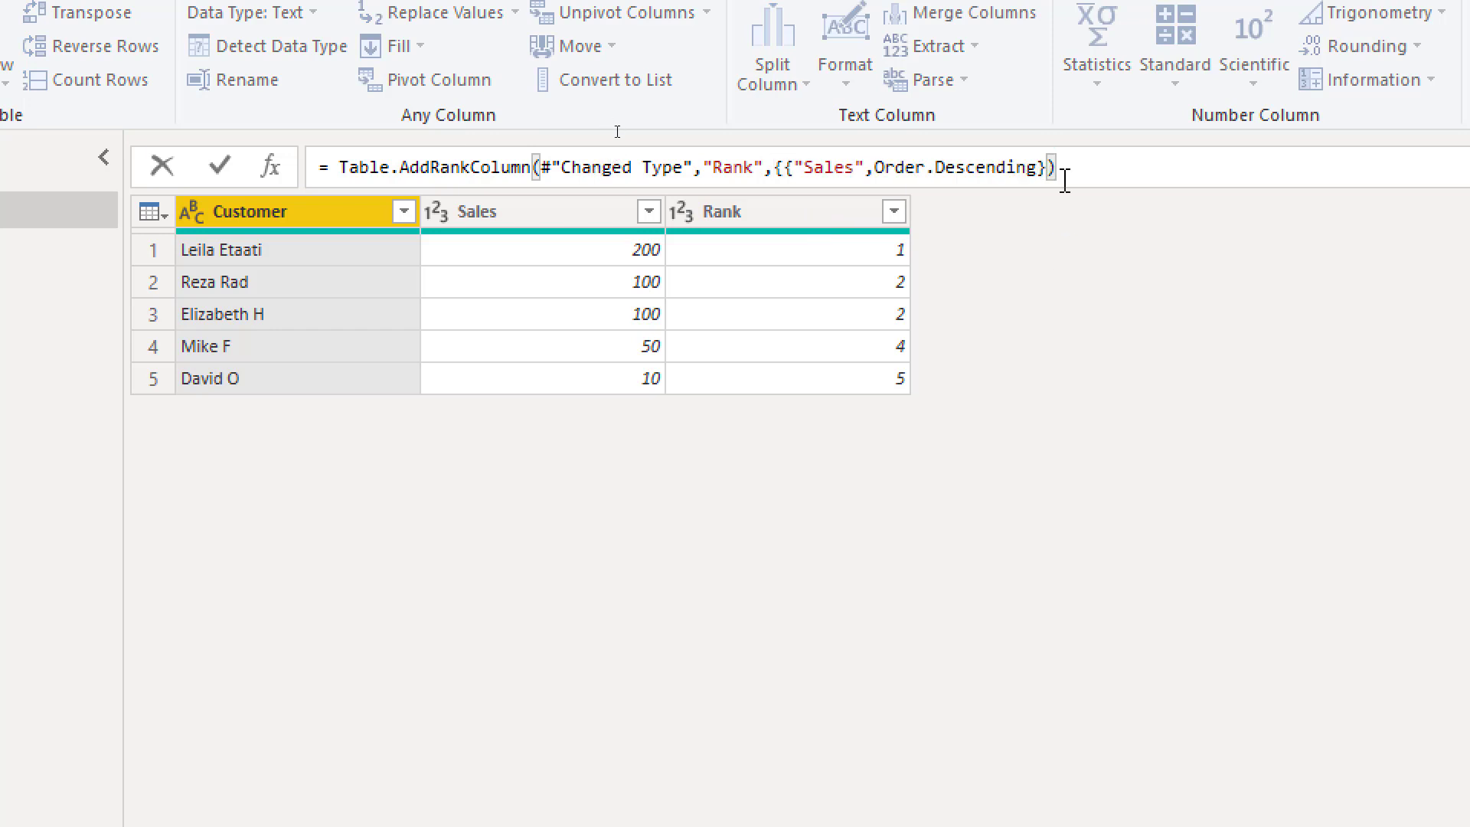
type("}")
left_click(1054, 168)
key("Left")
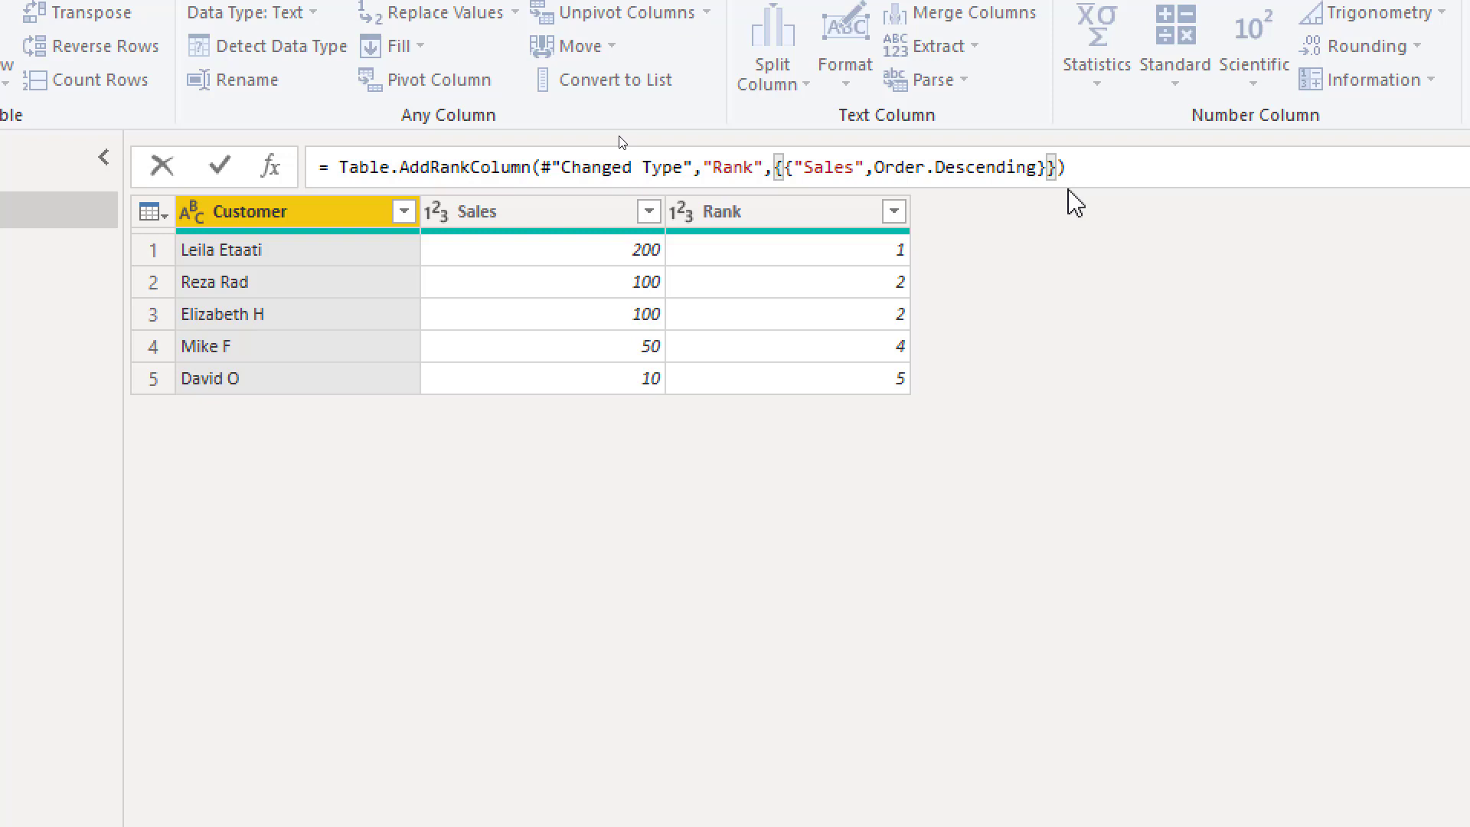
type(",")
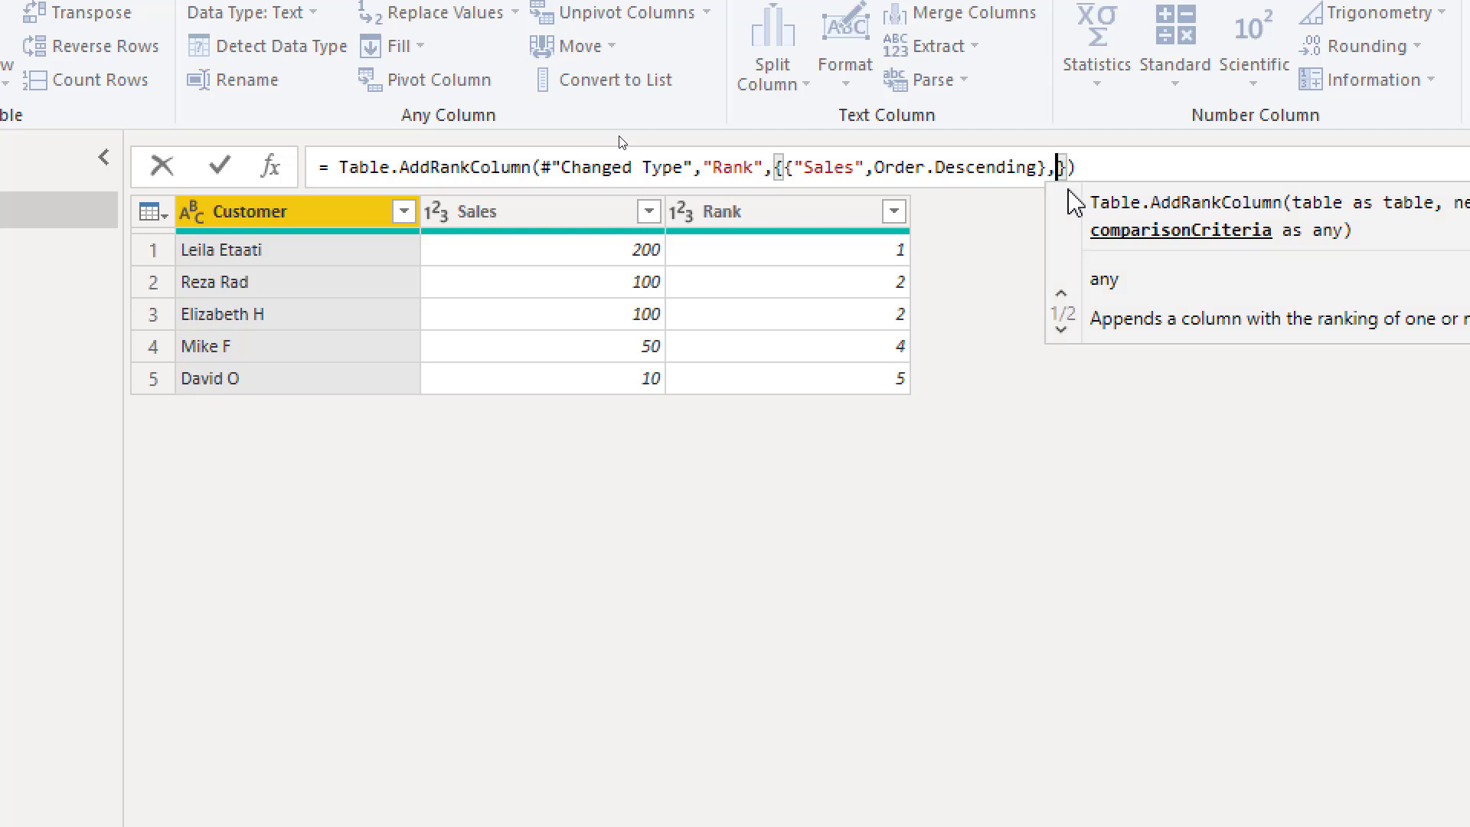
type("{")
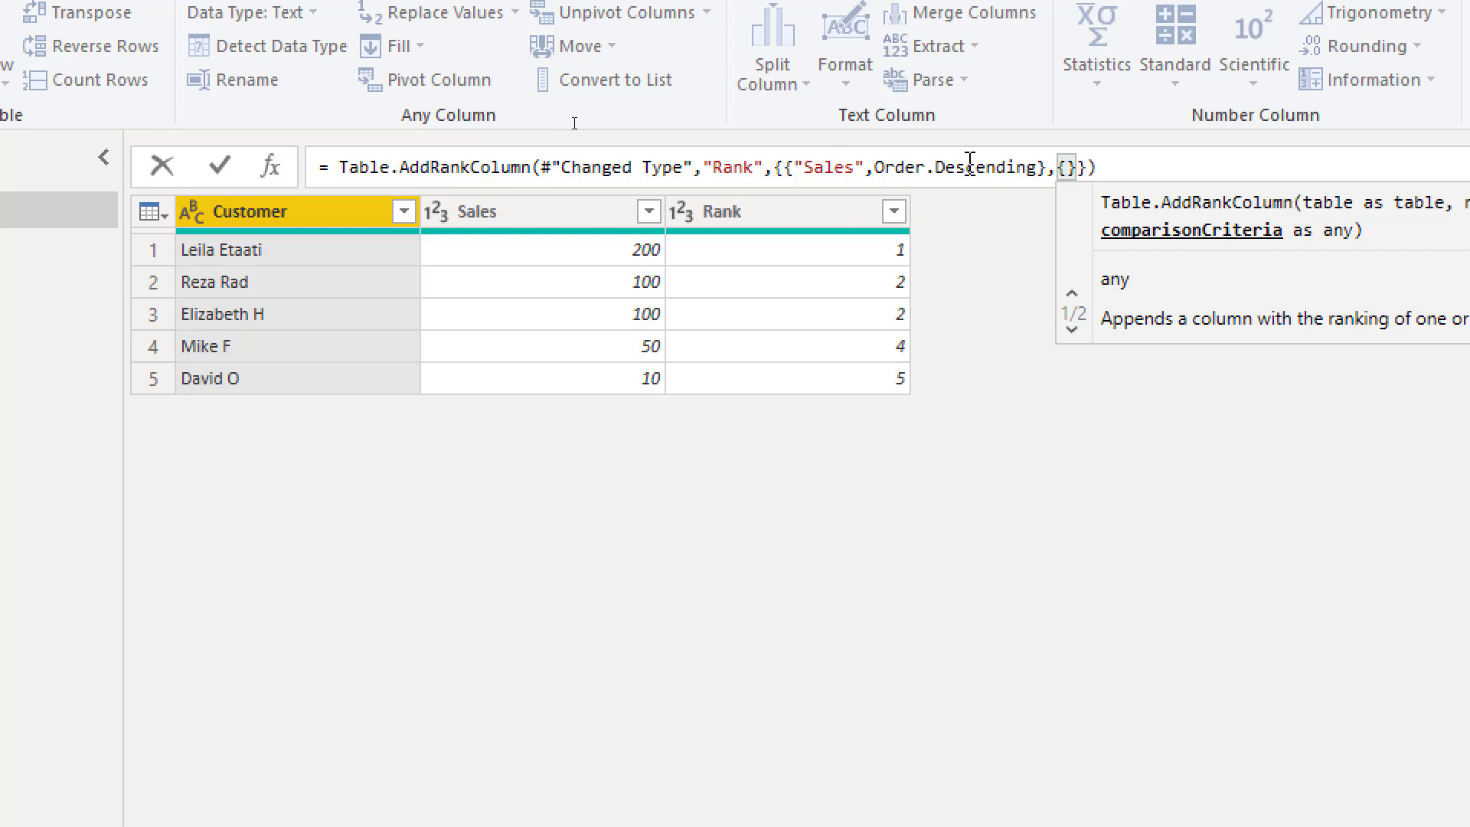
type("\"")
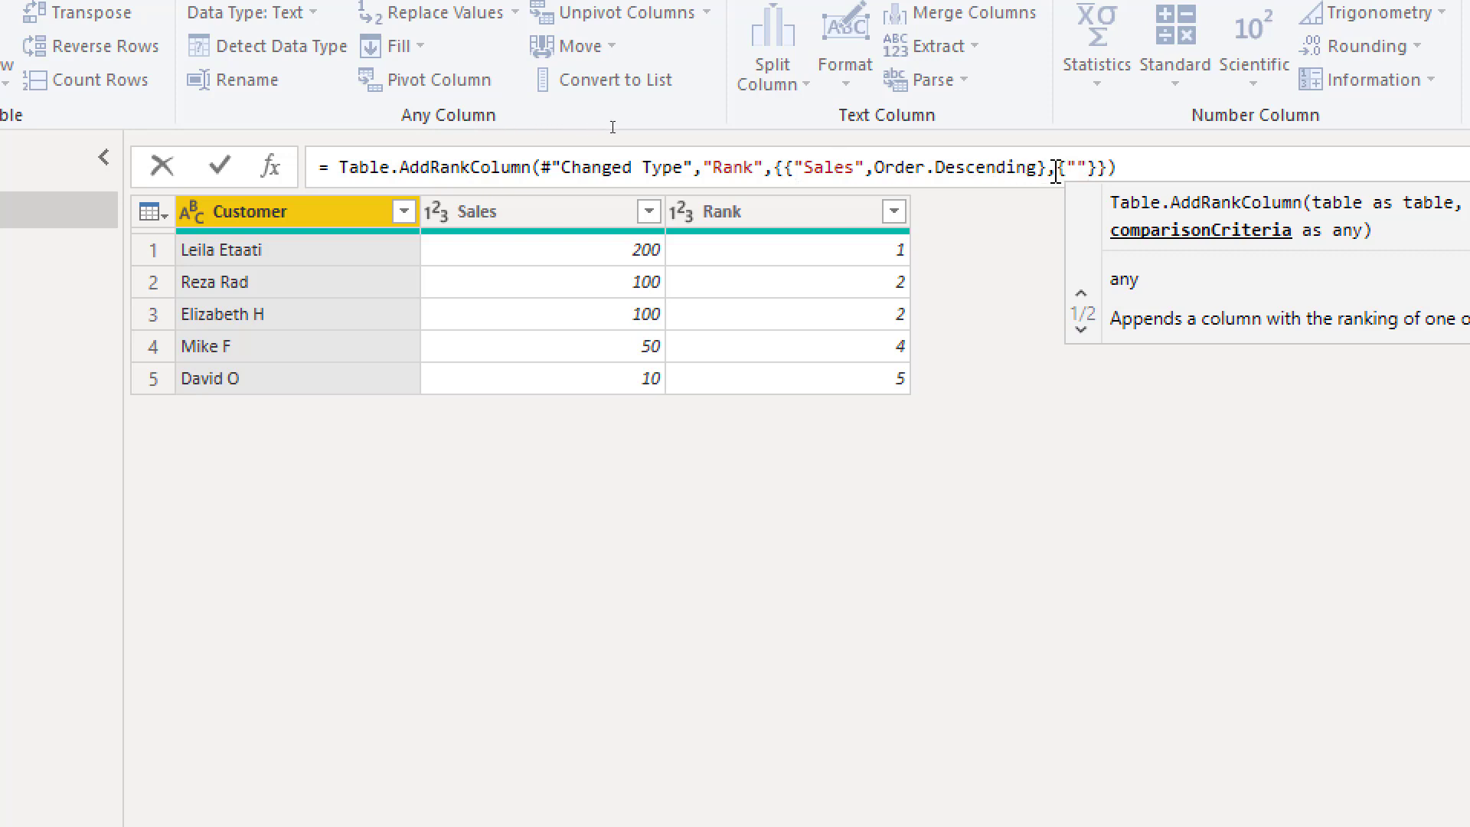
type("Customer")
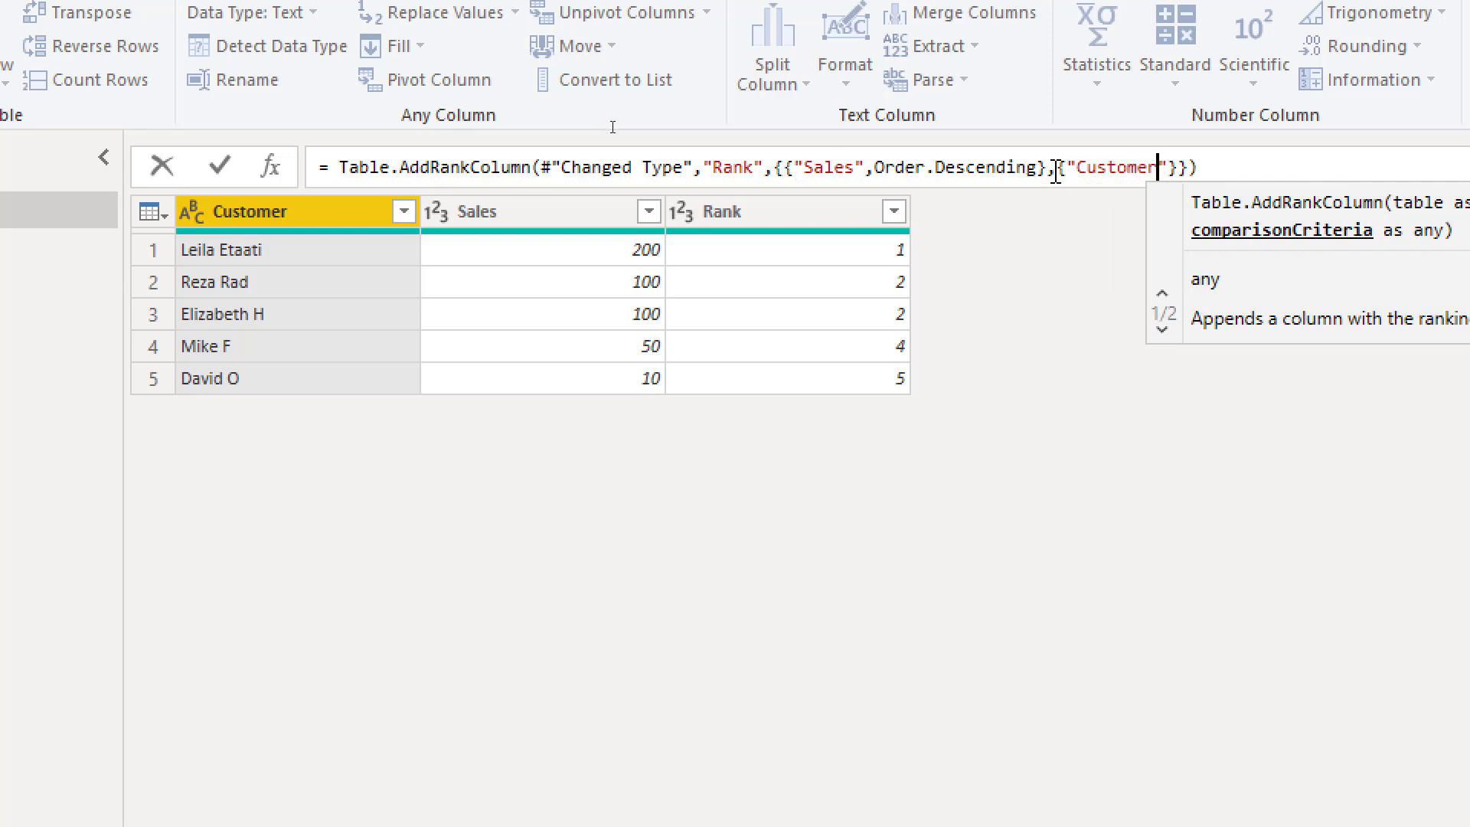
type("\",Order")
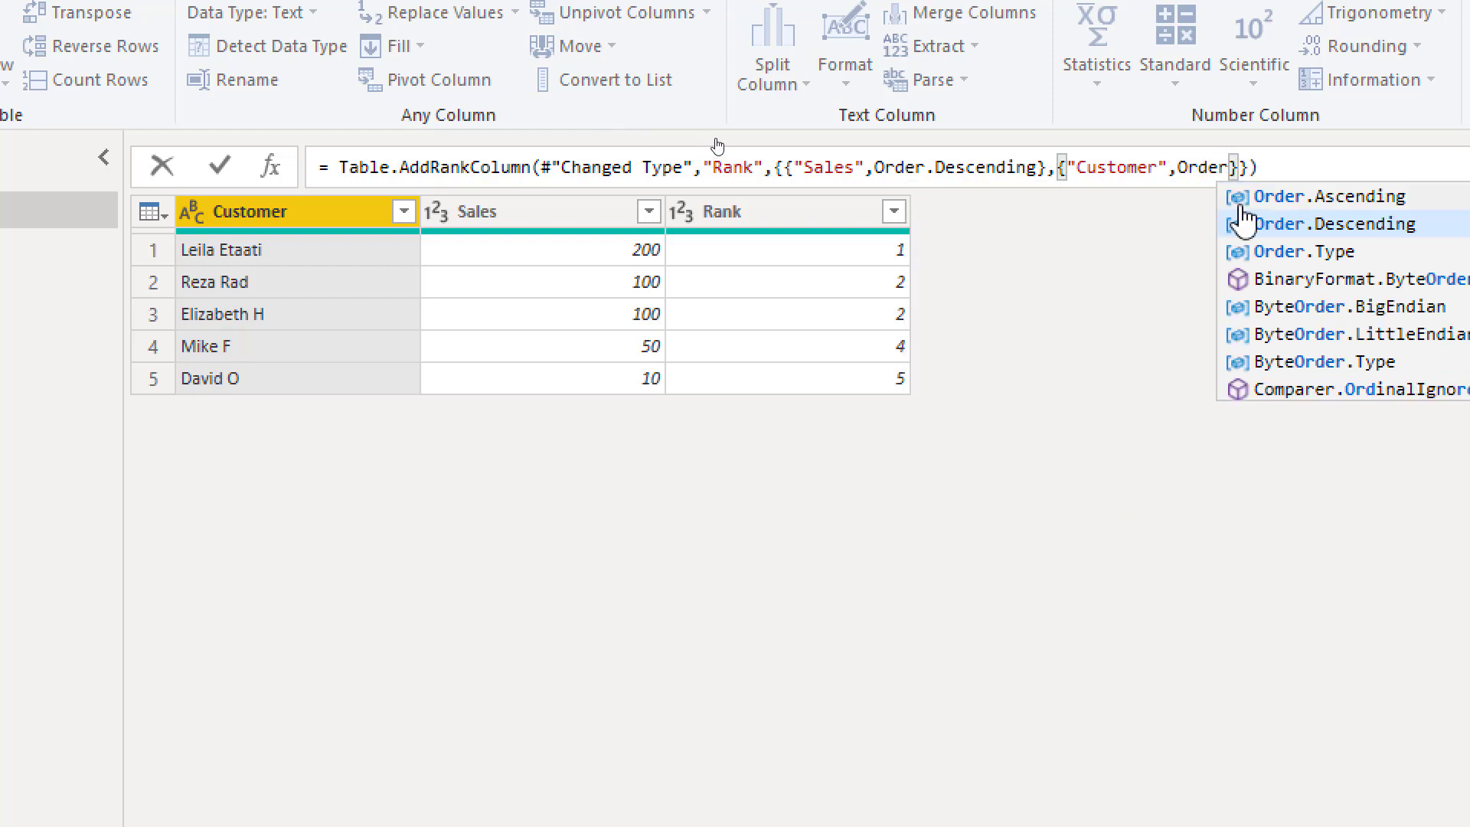
left_click(1290, 197)
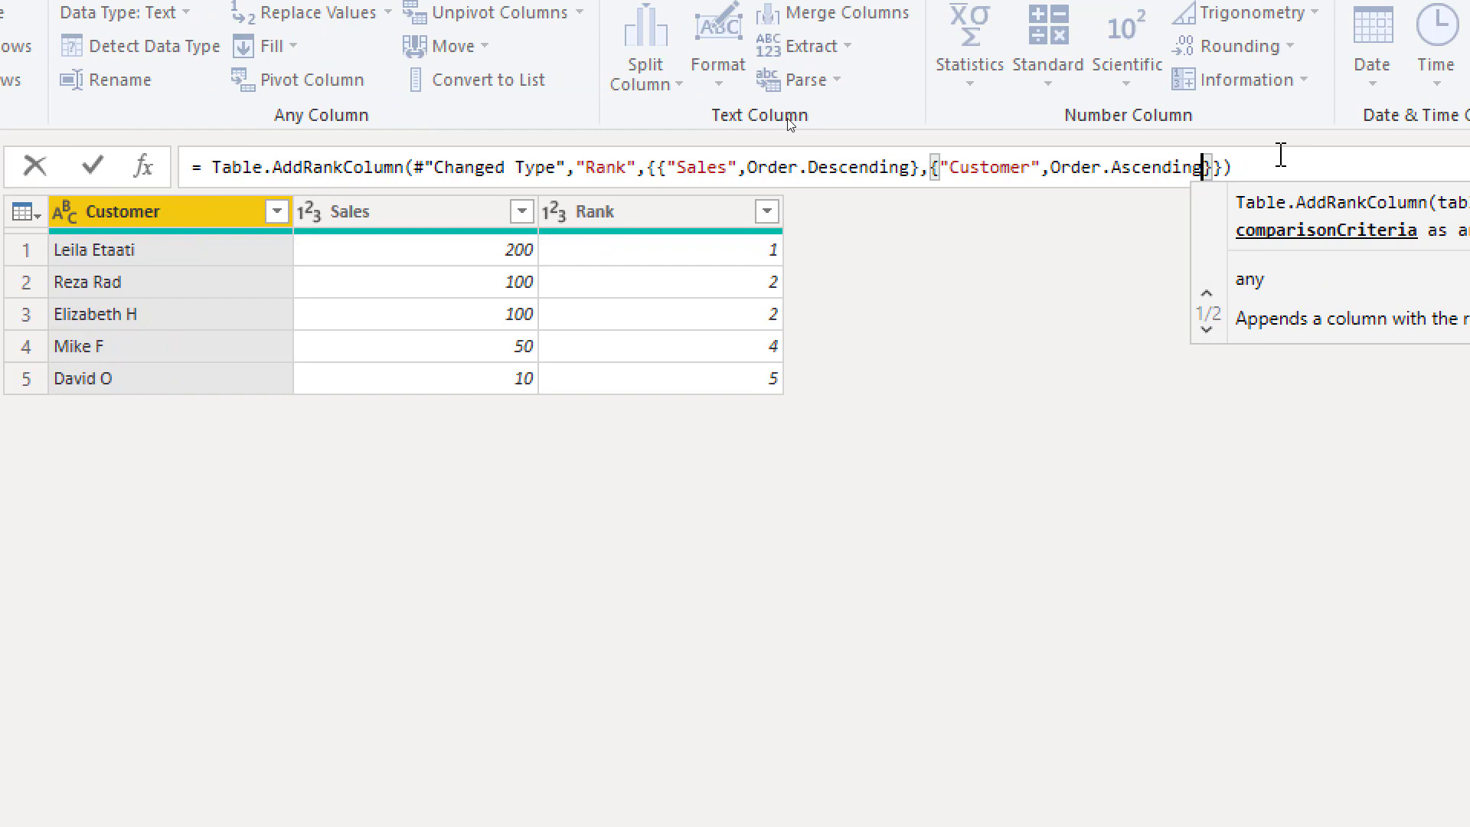
left_click(1321, 165)
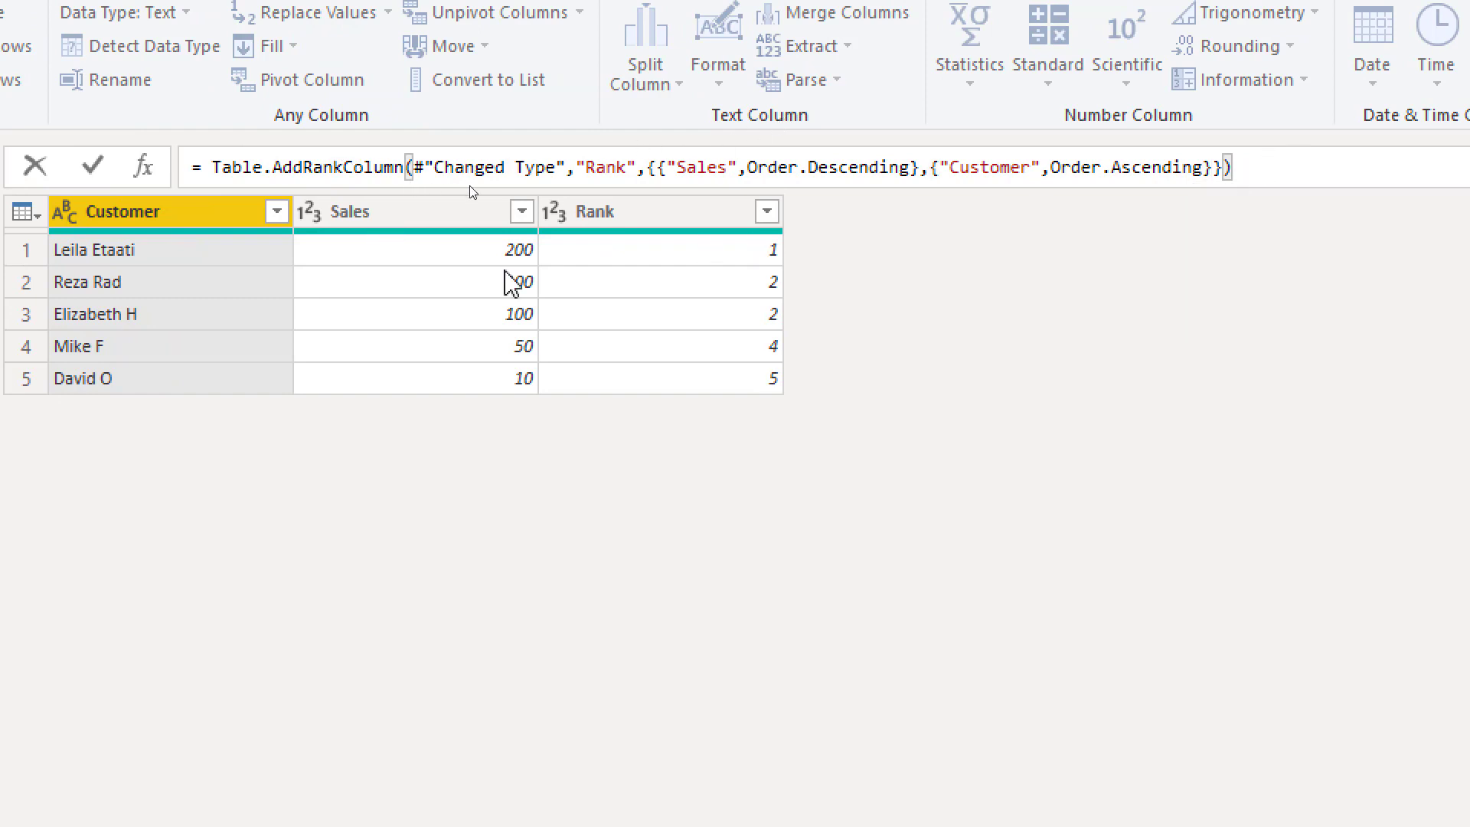
Step: Highlight the Sales and Customer criteria, then commit so Rank reads 1 through 5
left_click(659, 172)
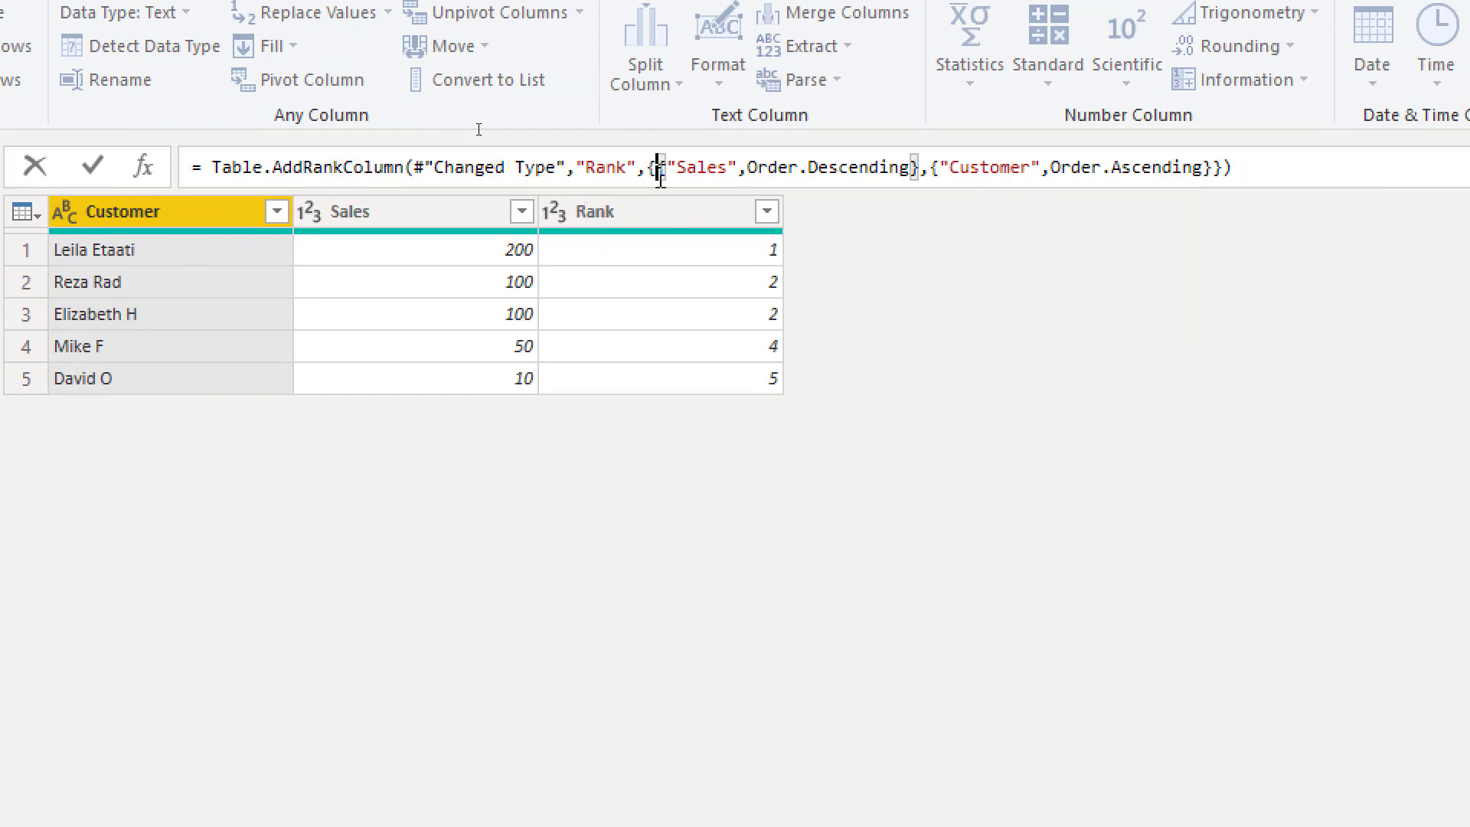
left_click(923, 167, "shift")
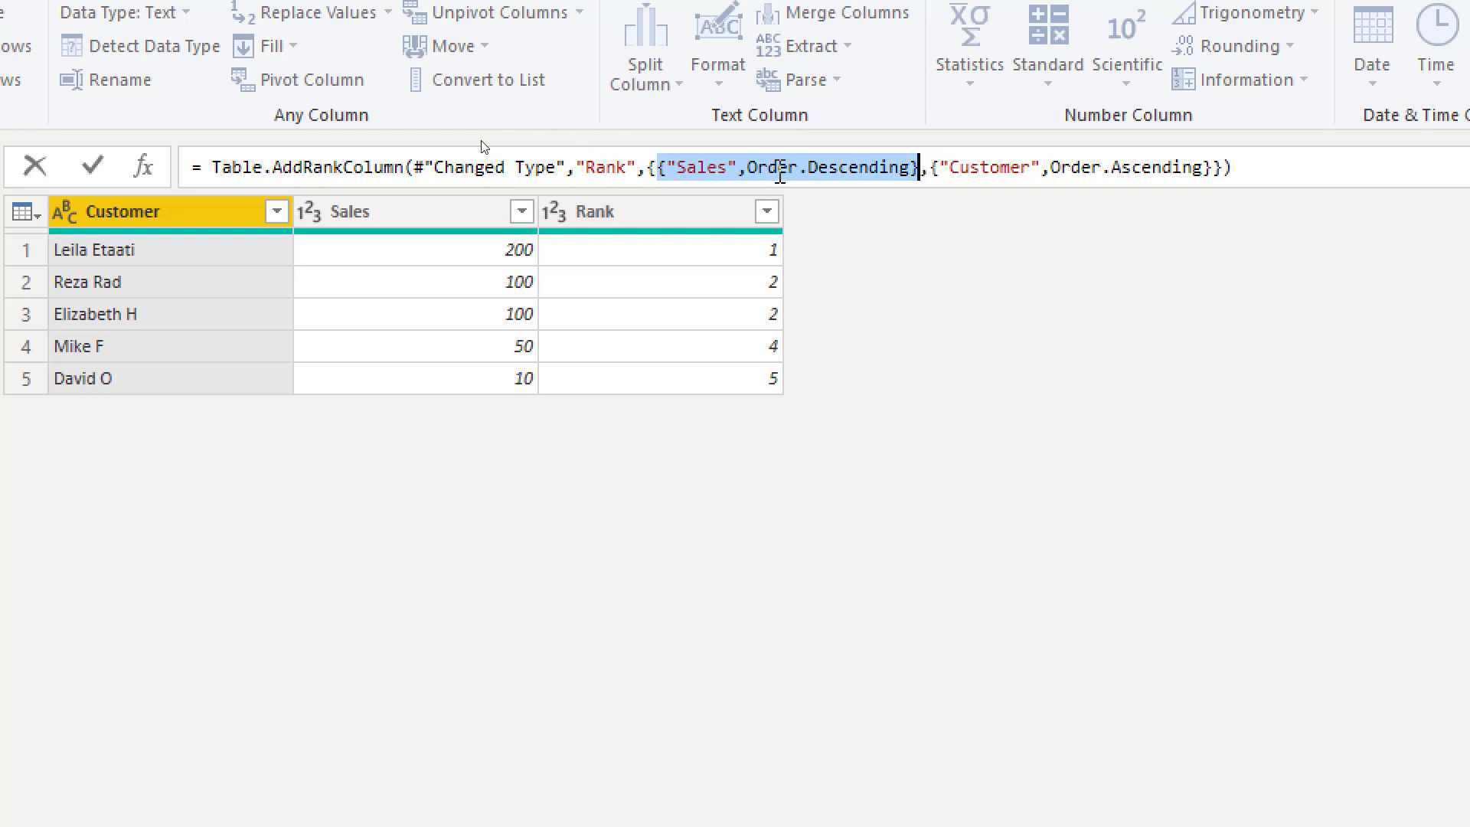
left_click(934, 167)
left_click(1216, 167, "shift")
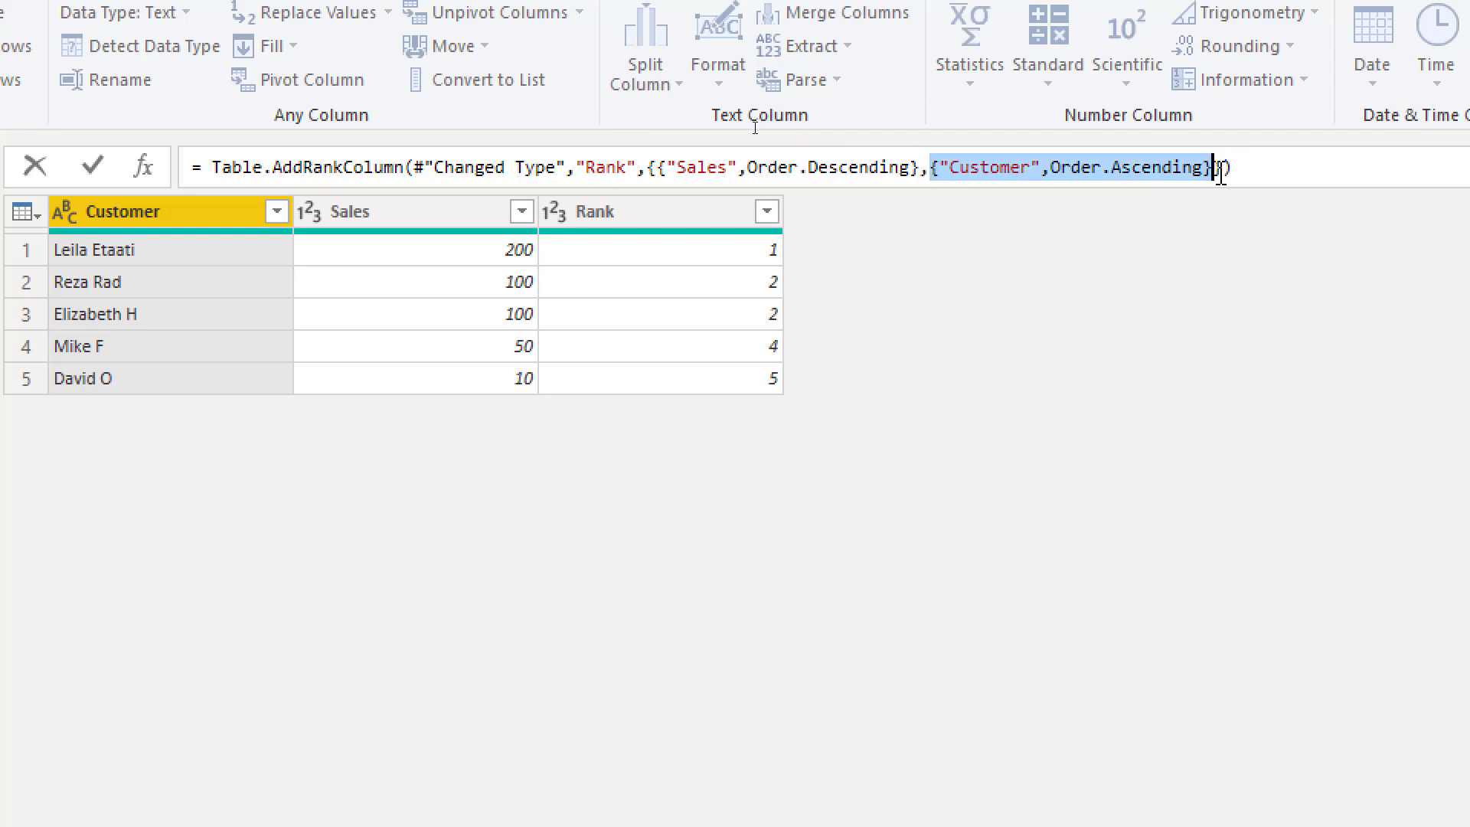
left_click(1223, 166)
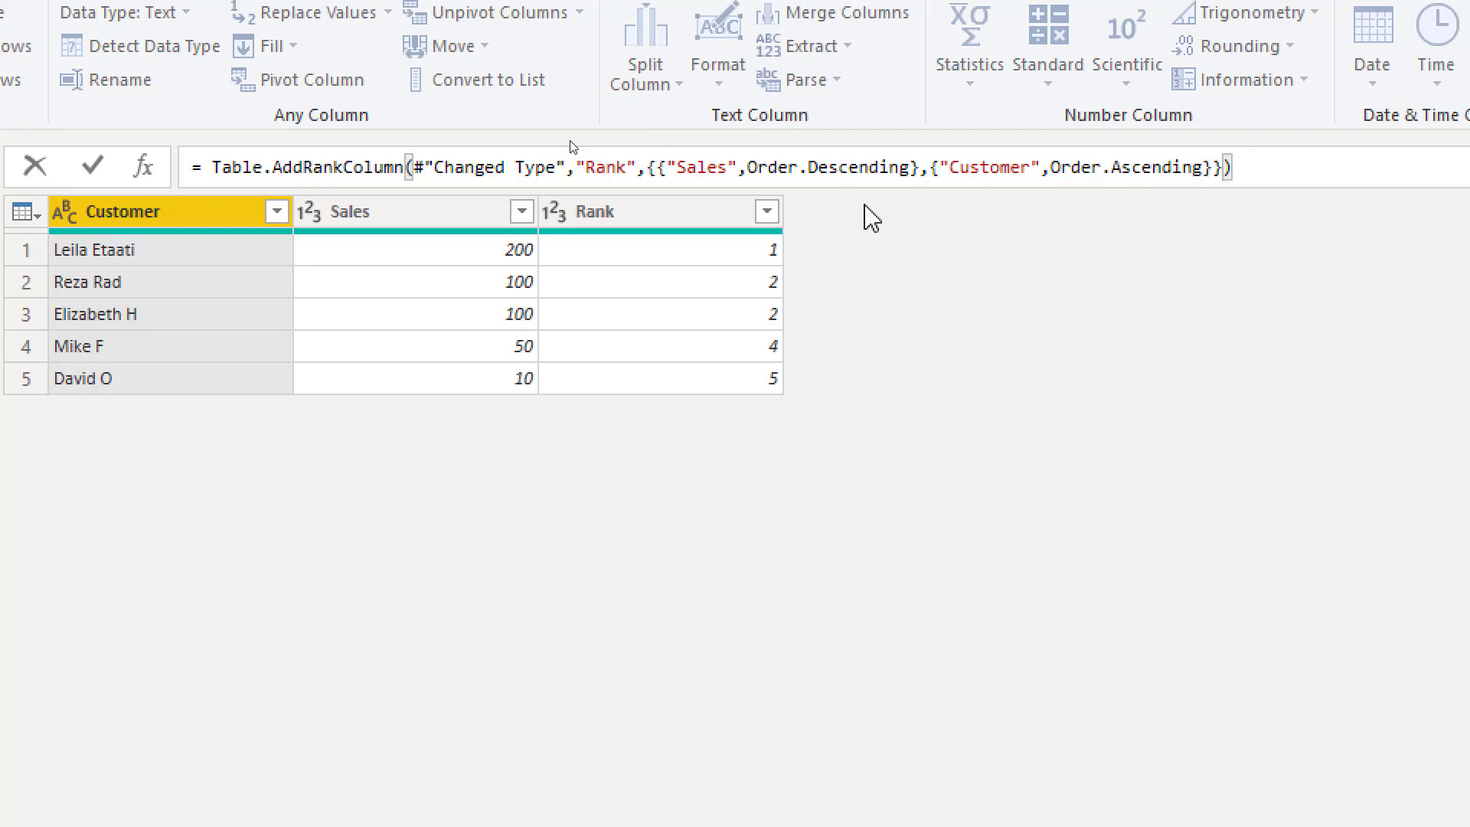
left_click(645, 169, "shift")
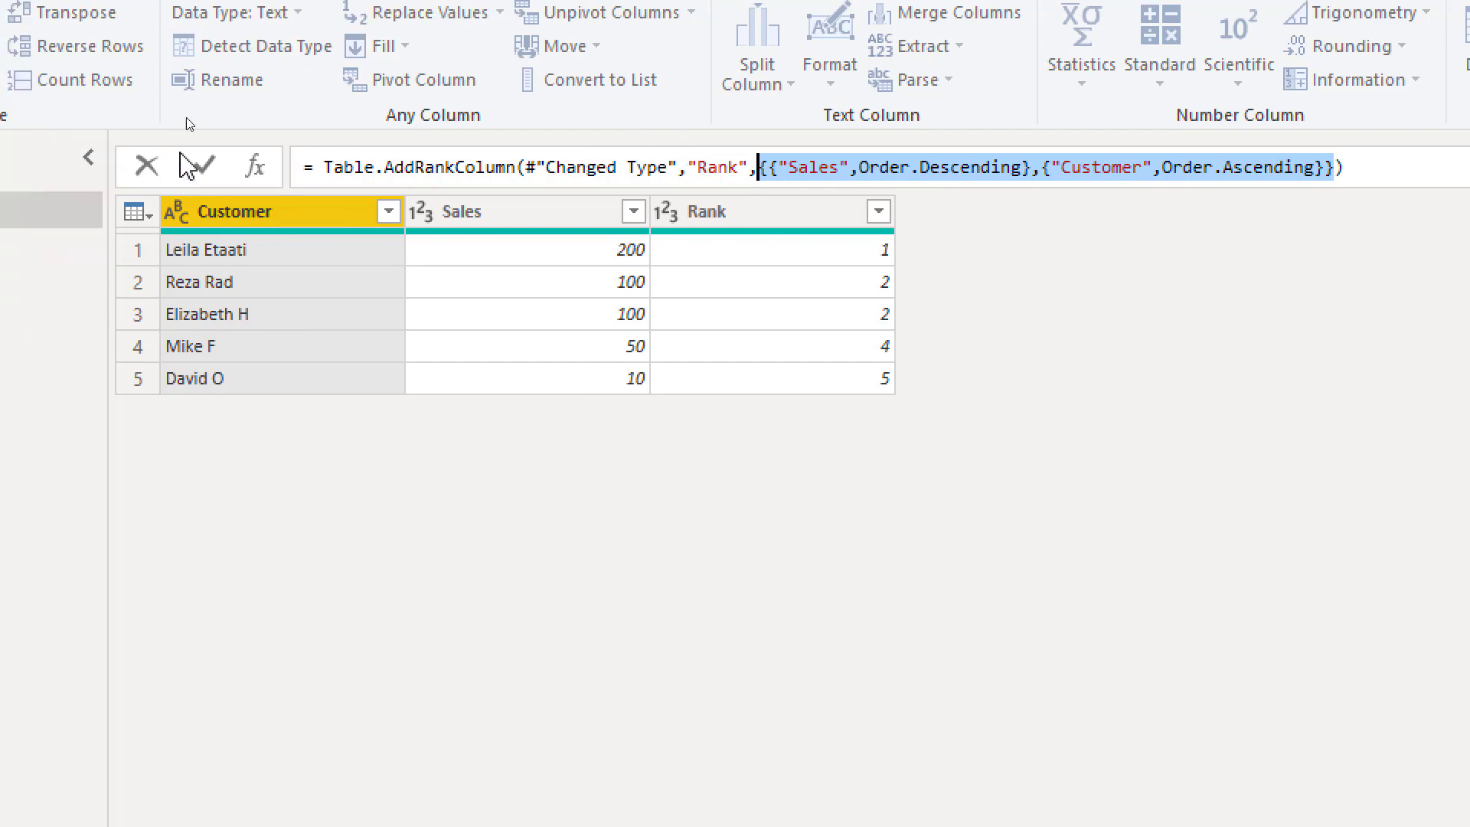
left_click(92, 166)
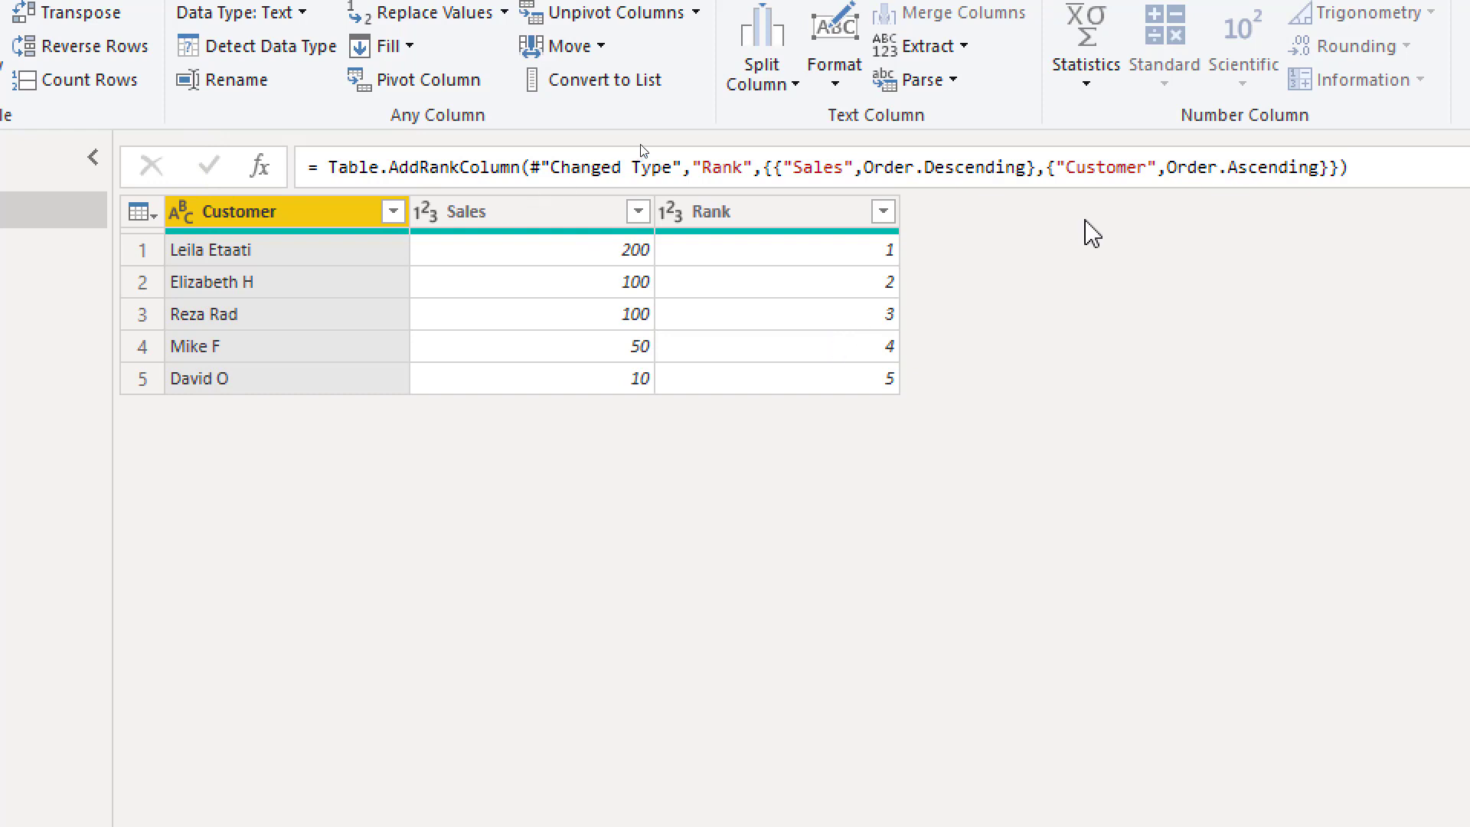
left_click(1099, 167)
double_click(1072, 167)
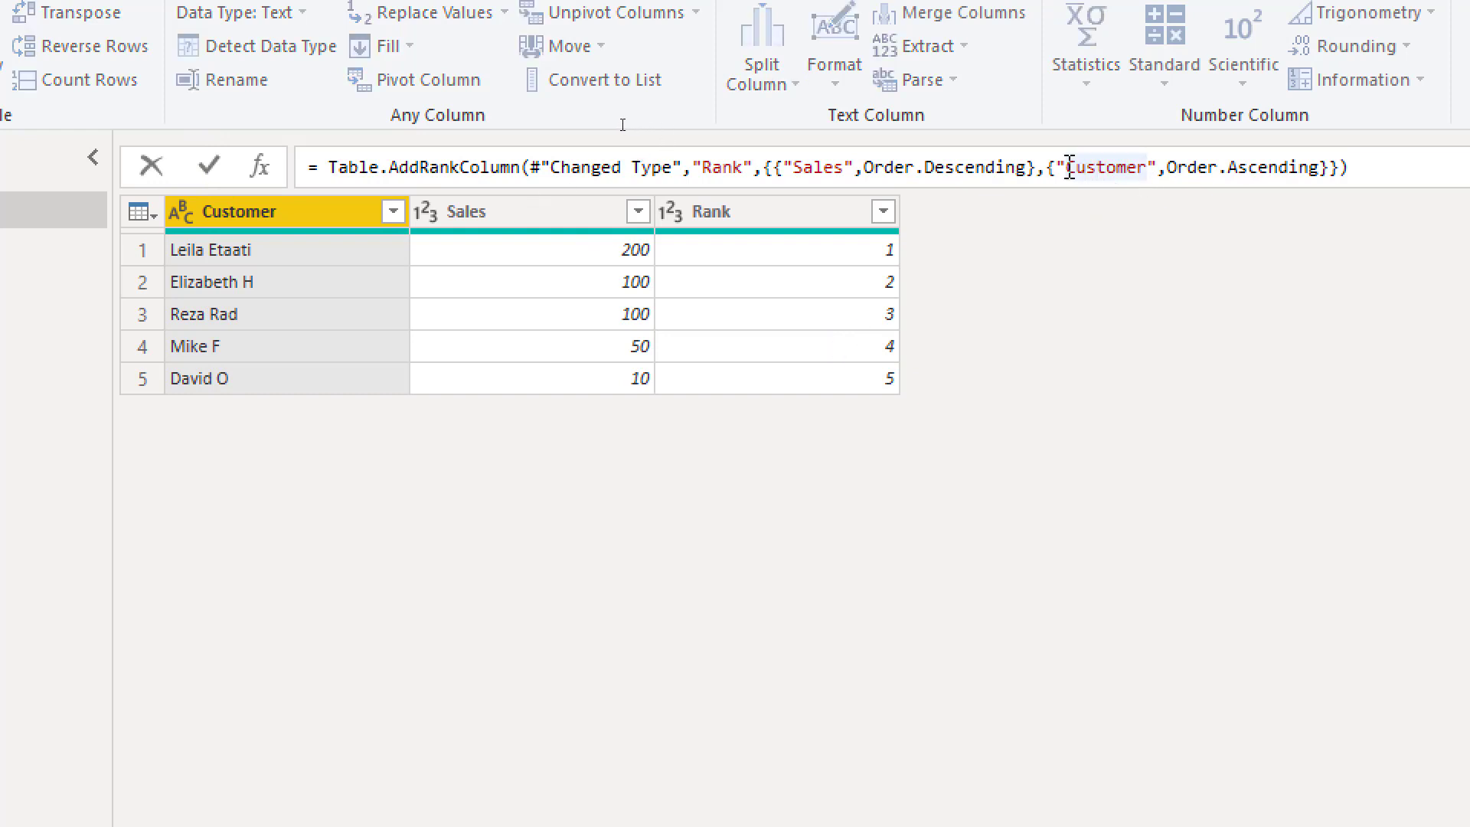
Step: Remove the extra brace and the Customer criterion, leaving {"Sales",Order.Descending} so Rank reads 1, 2, 2, 4, 5
left_click(764, 167)
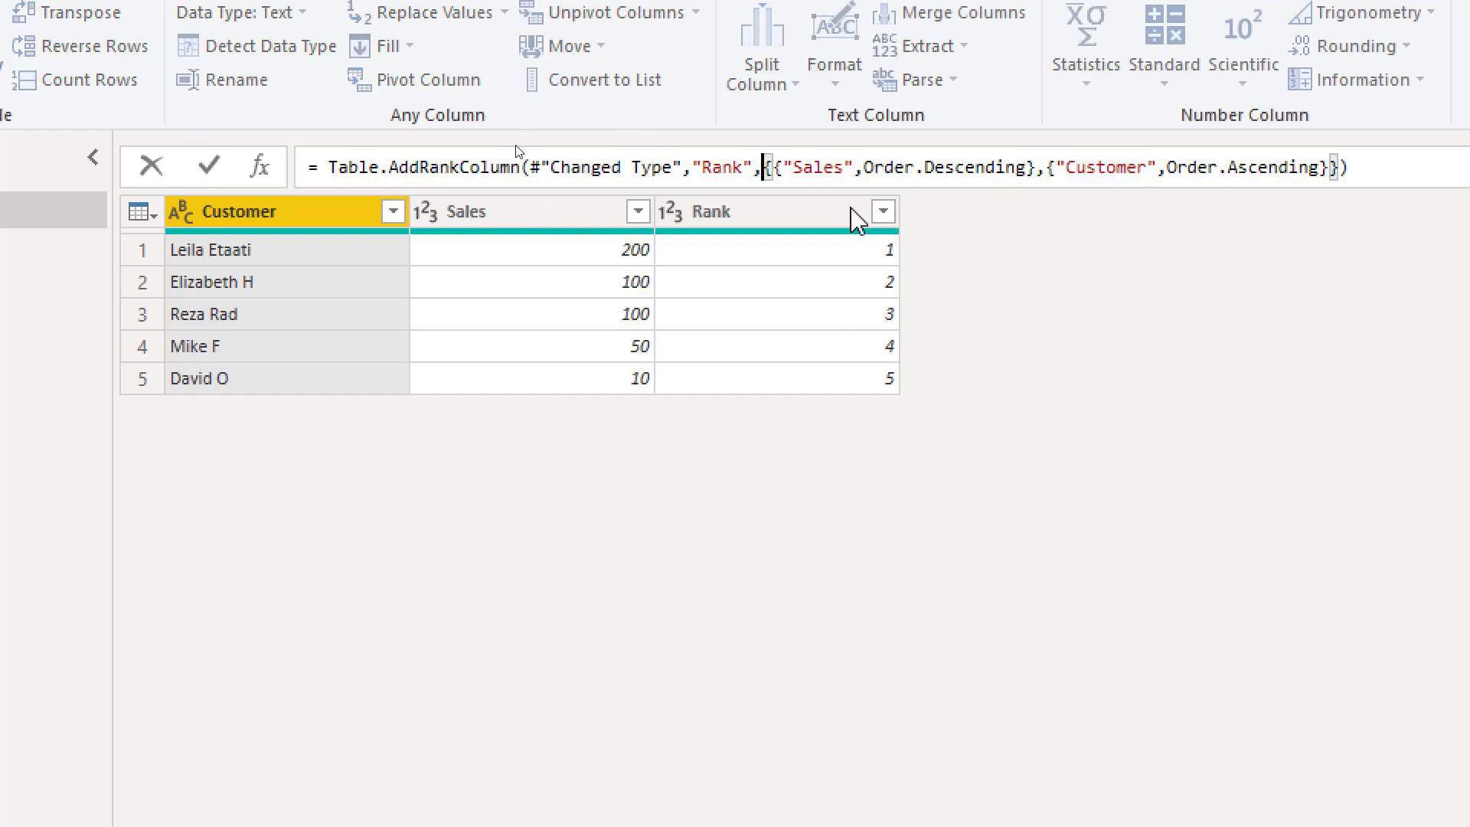
key("Delete")
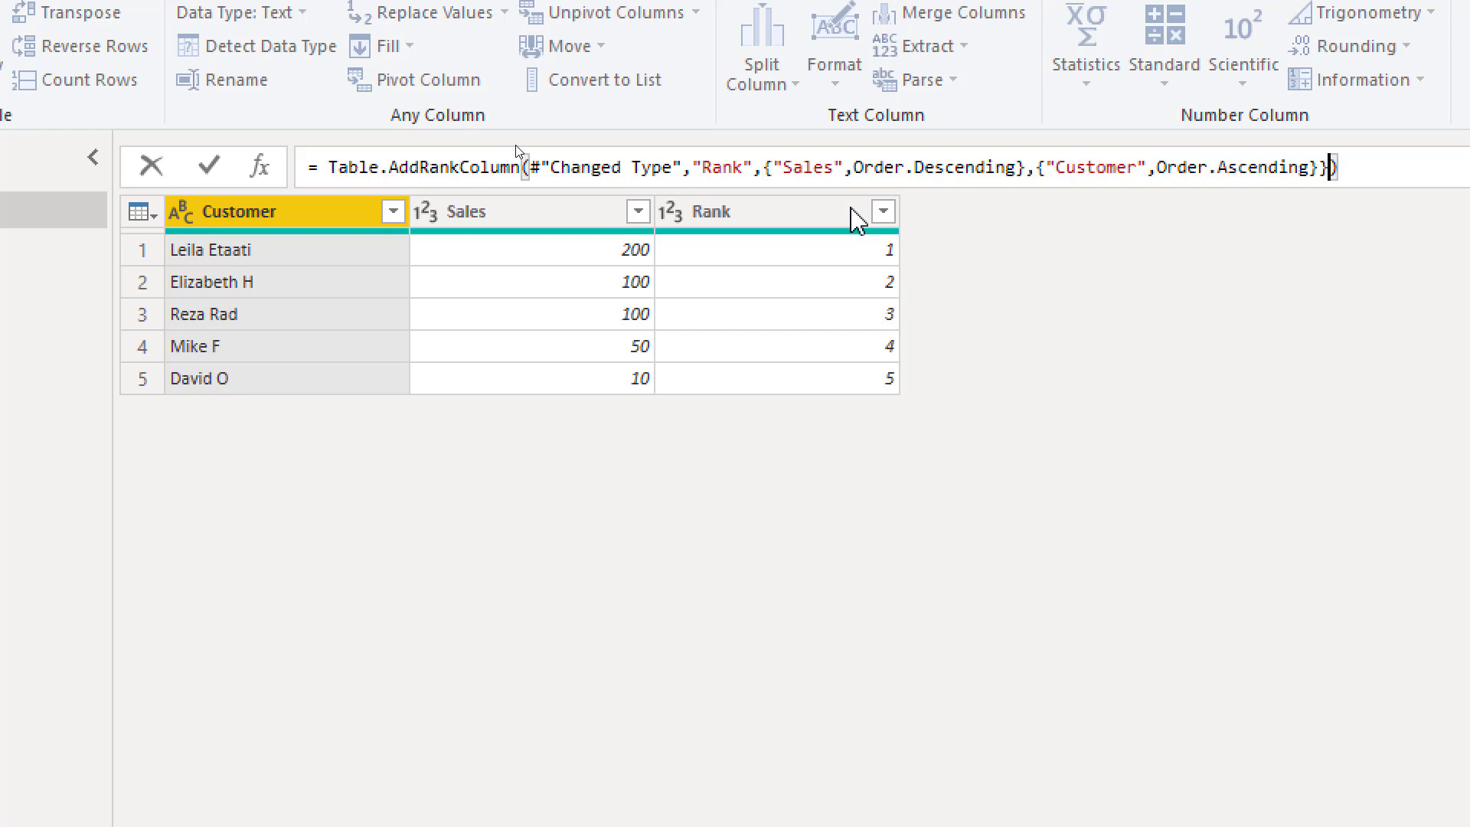
key("ctrl+shift+Left")
key("ctrl+shift+Left")
key("ctrl+shift+Left")
key("ctrl+shift+Left")
key("ctrl+shift+Left")
key("ctrl+shift+Left")
key("ctrl+shift+Left")
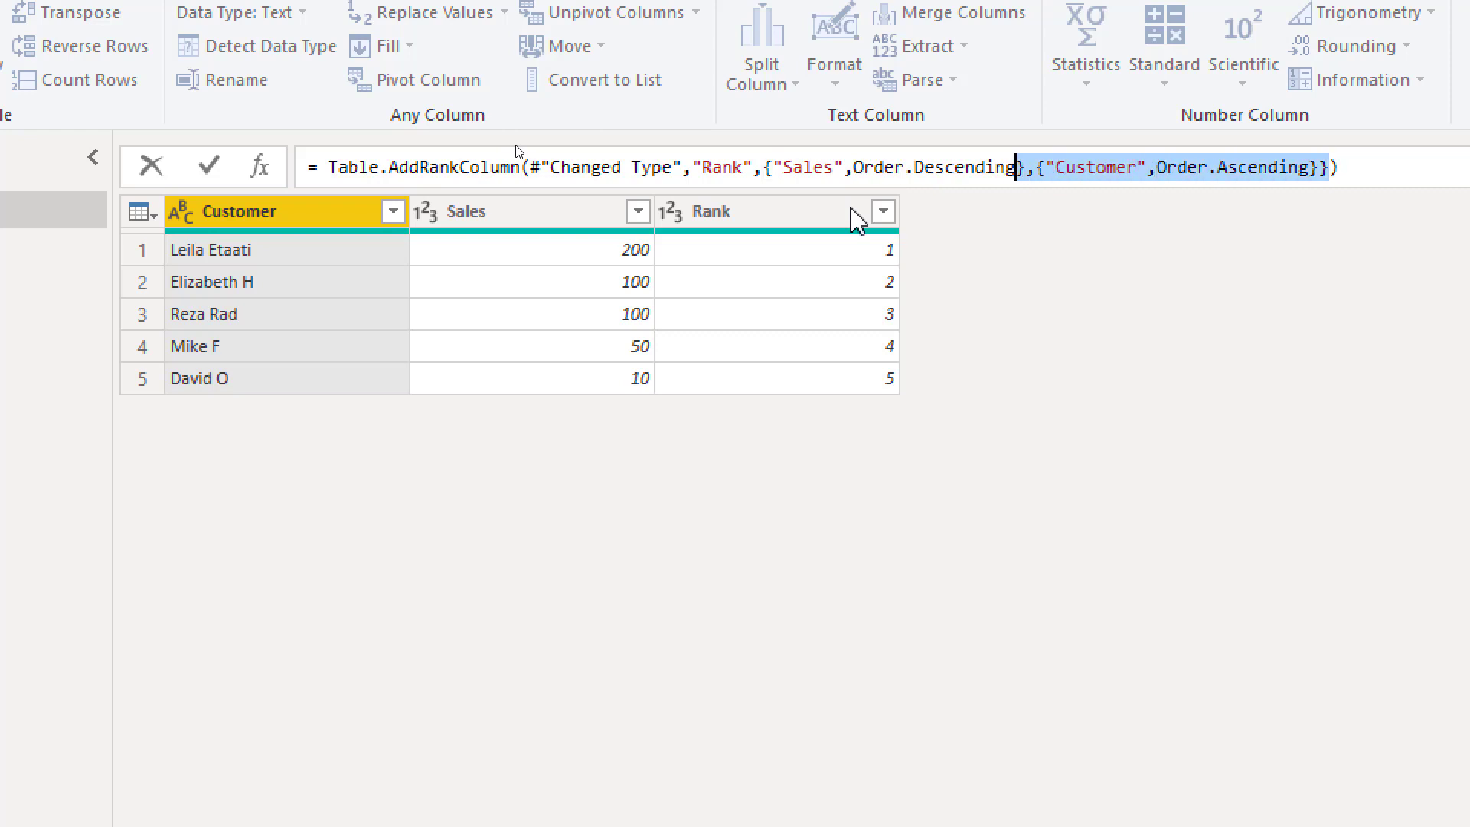
key("Delete")
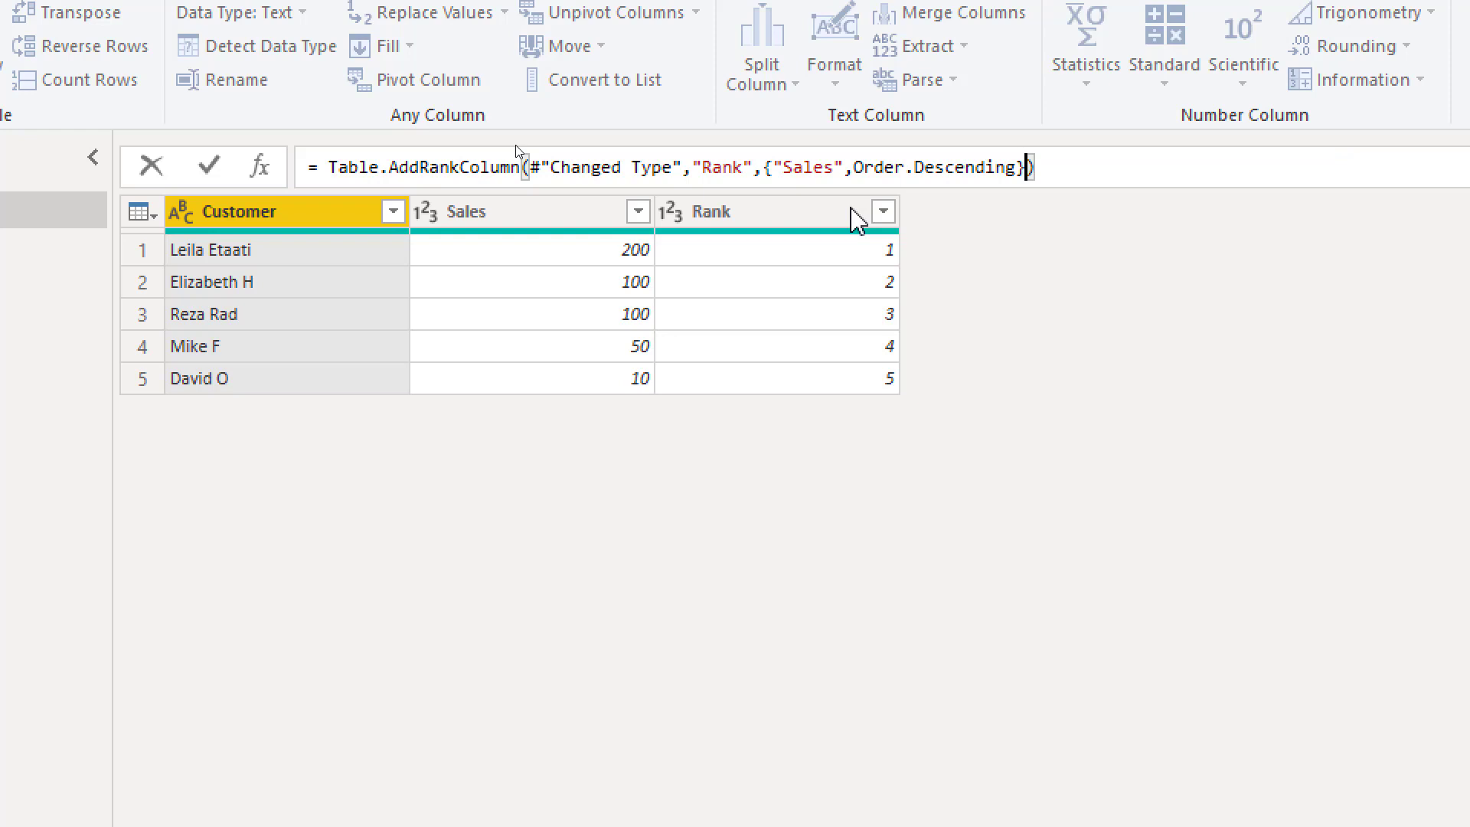
key("Return")
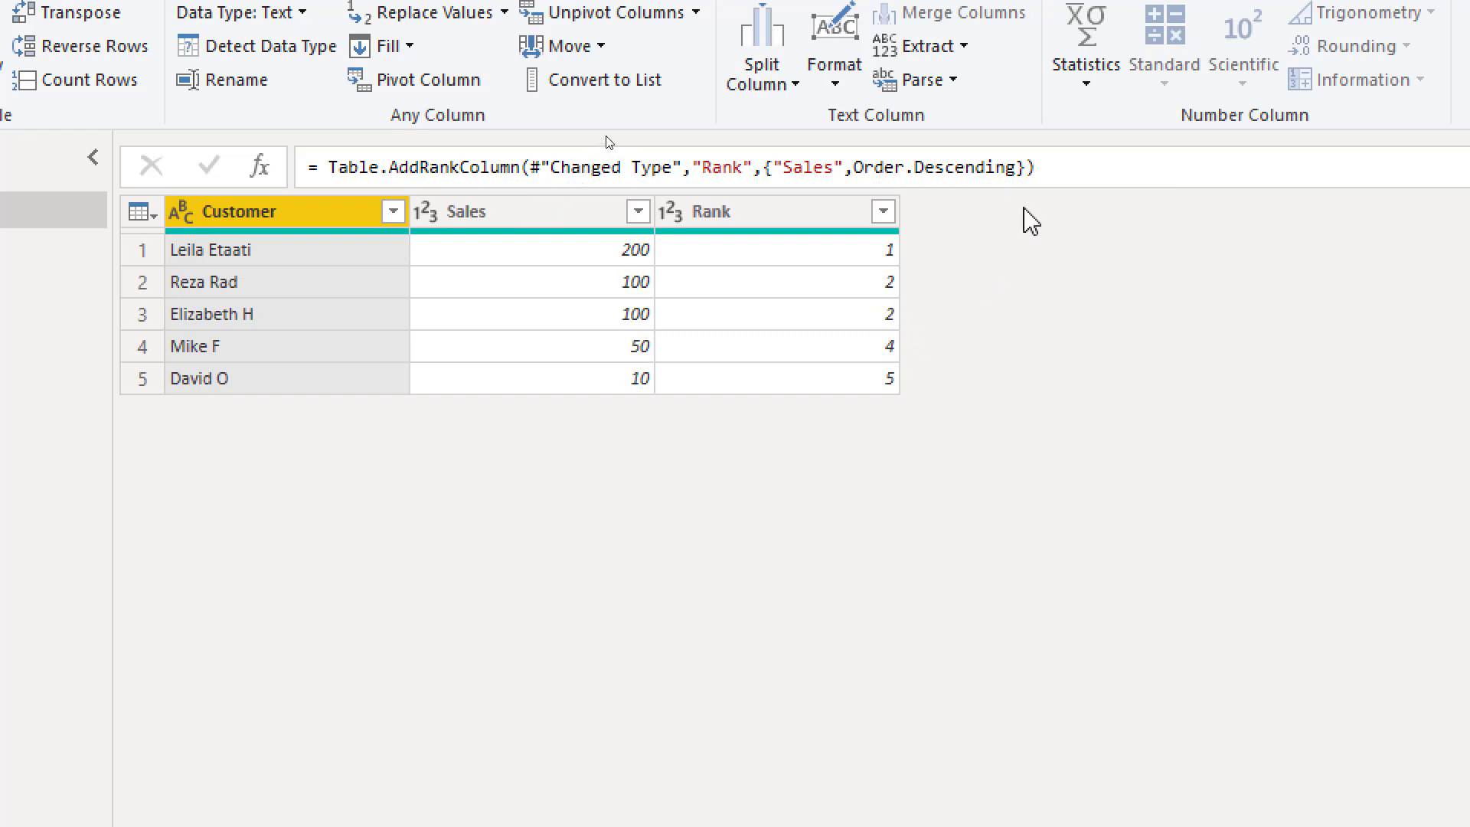
left_click(1030, 170)
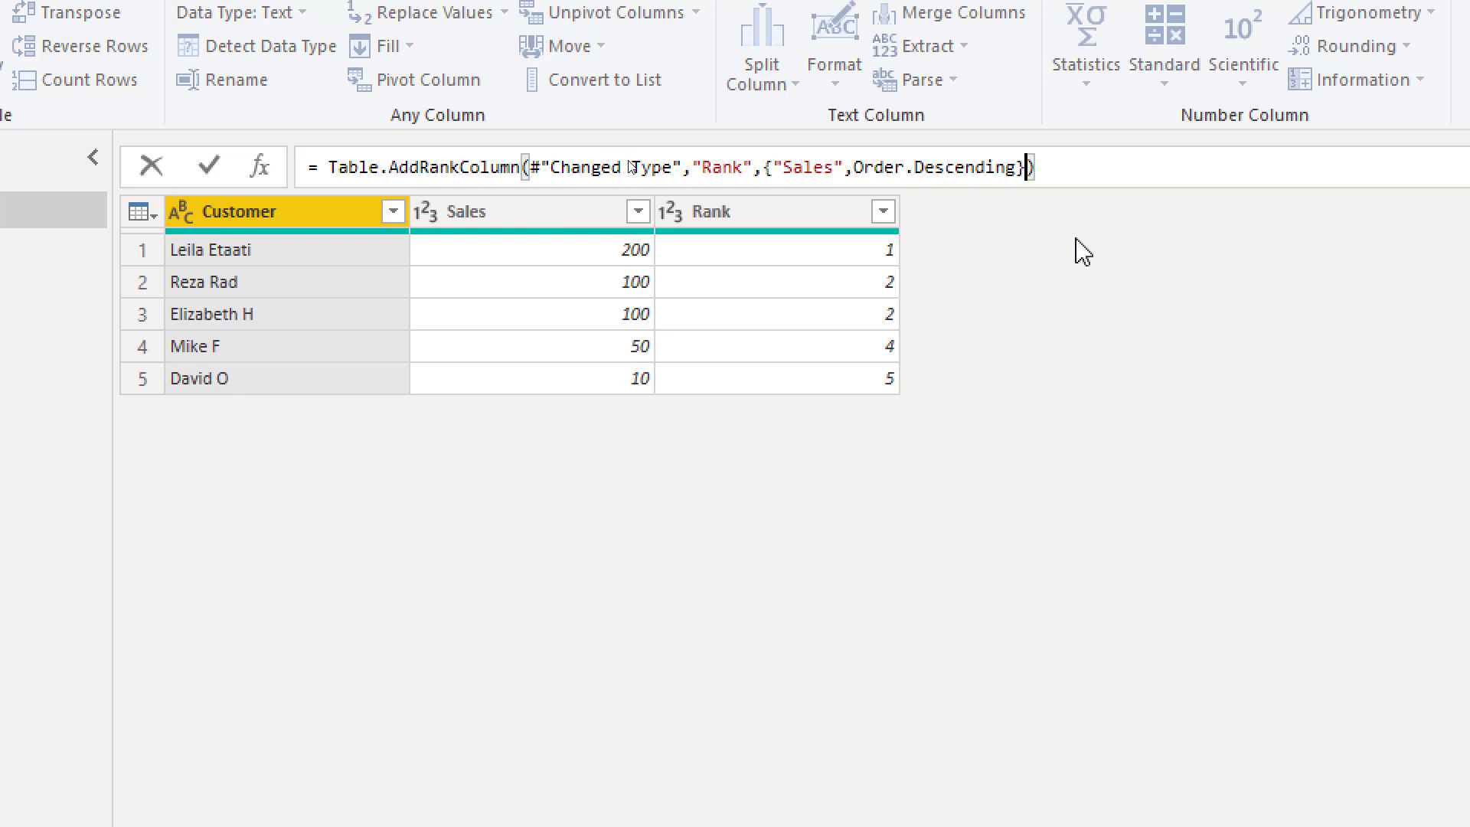
Step: Append a [RankKind=RankKind.Dense] options record after the Sales criterion in the rank formula
type(",")
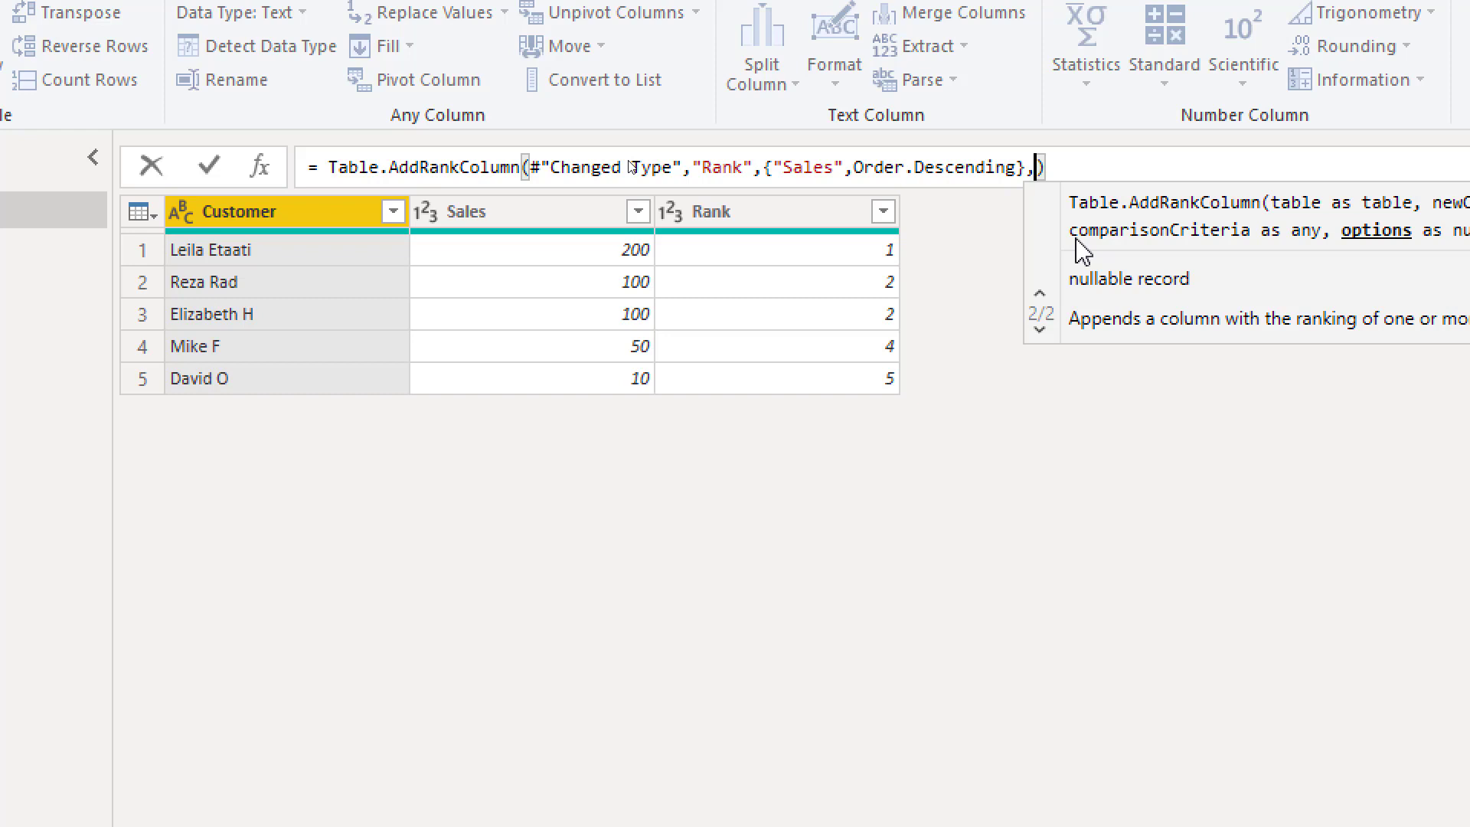
type("[")
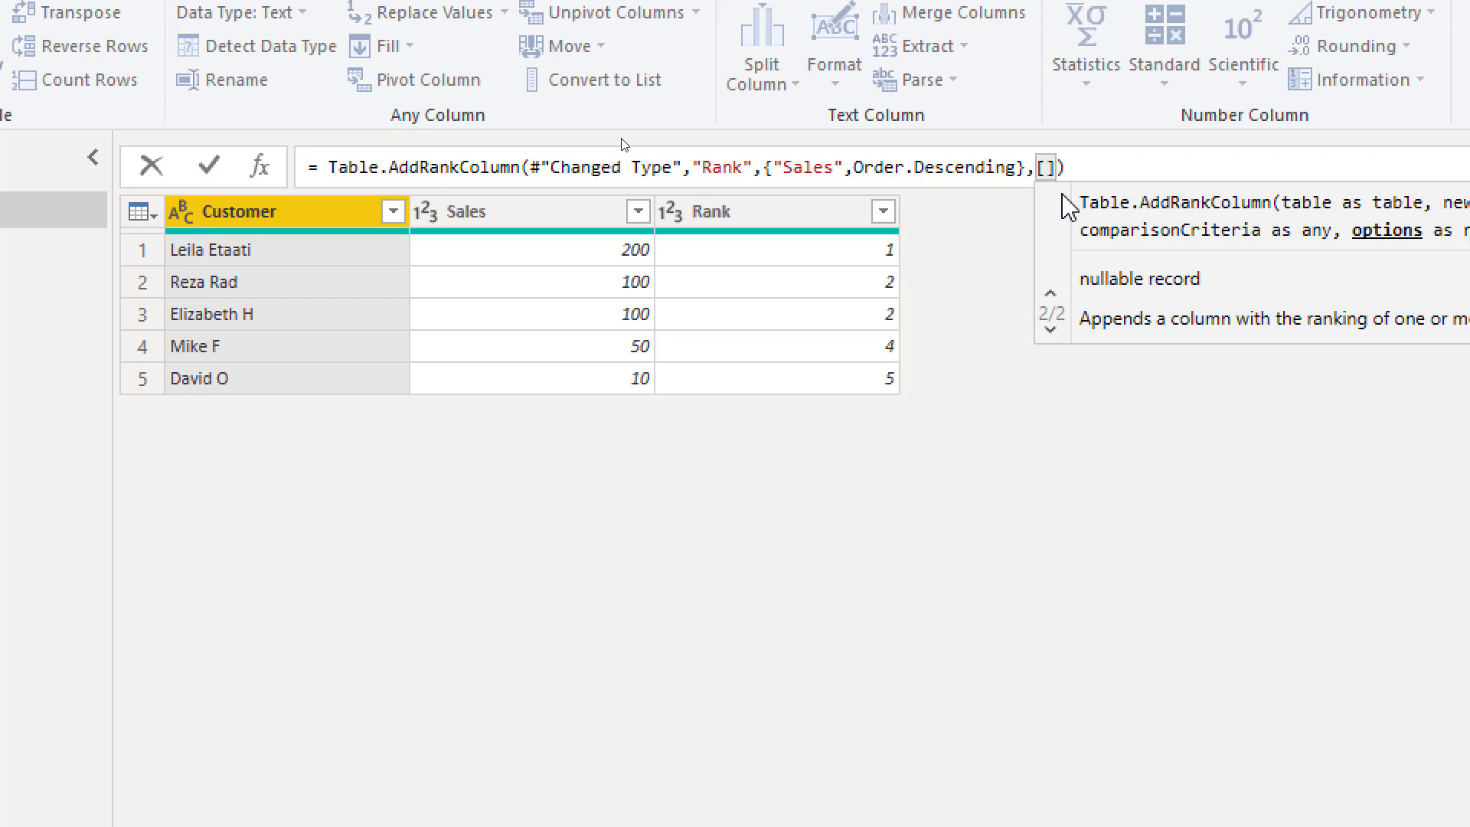
type("RankK")
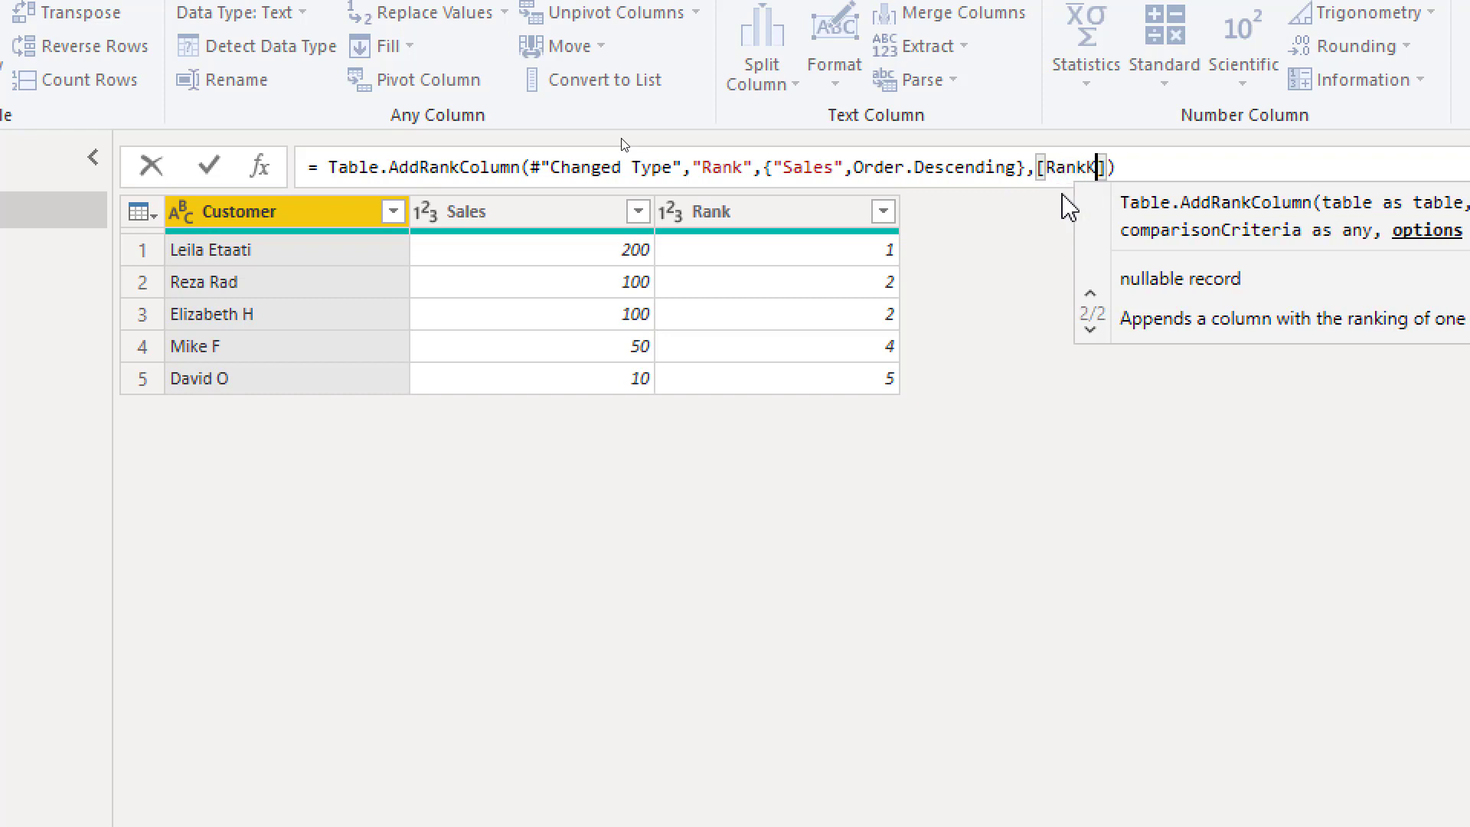
type("ind=")
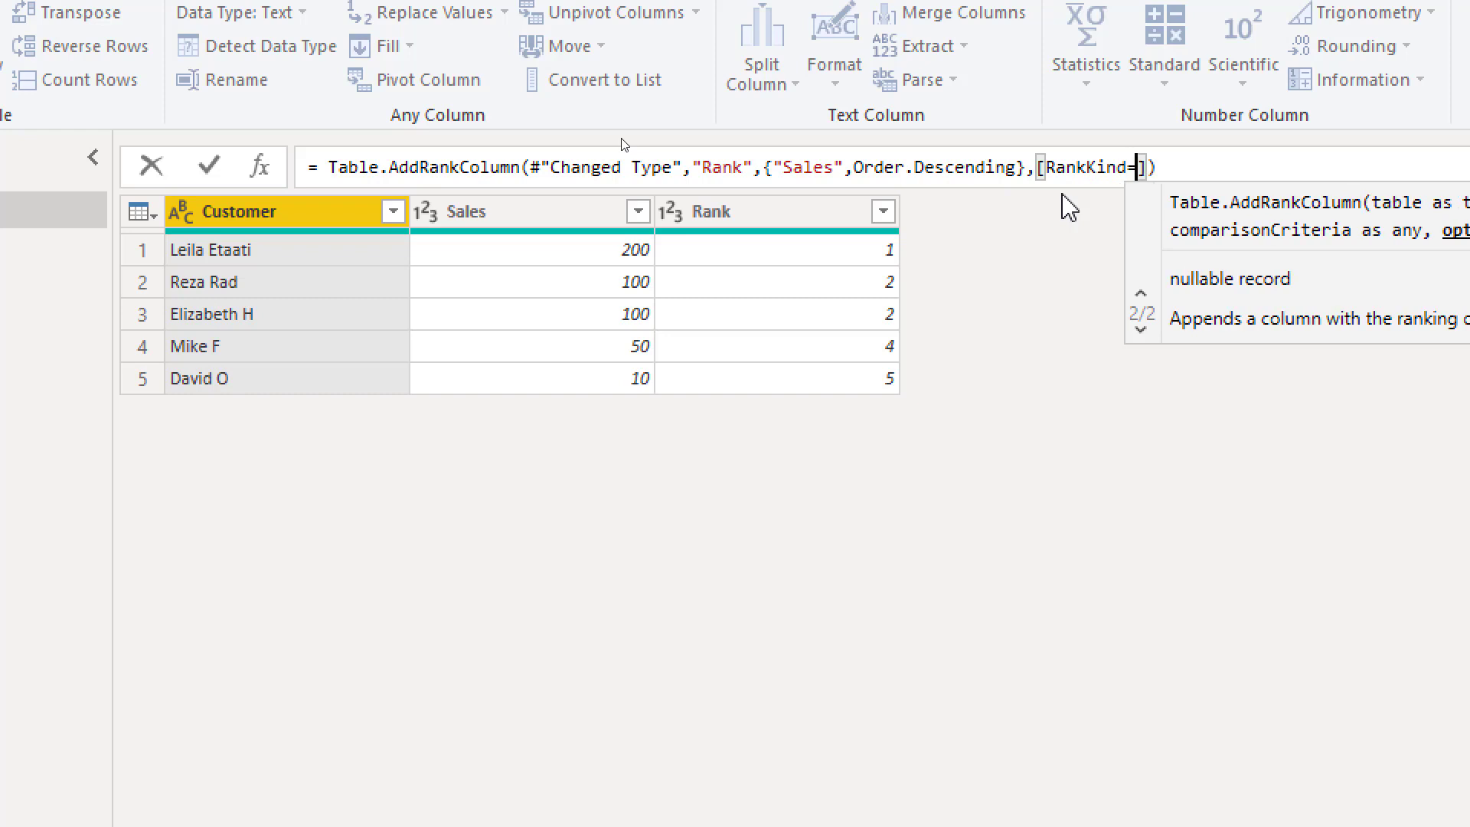
type("Ranki")
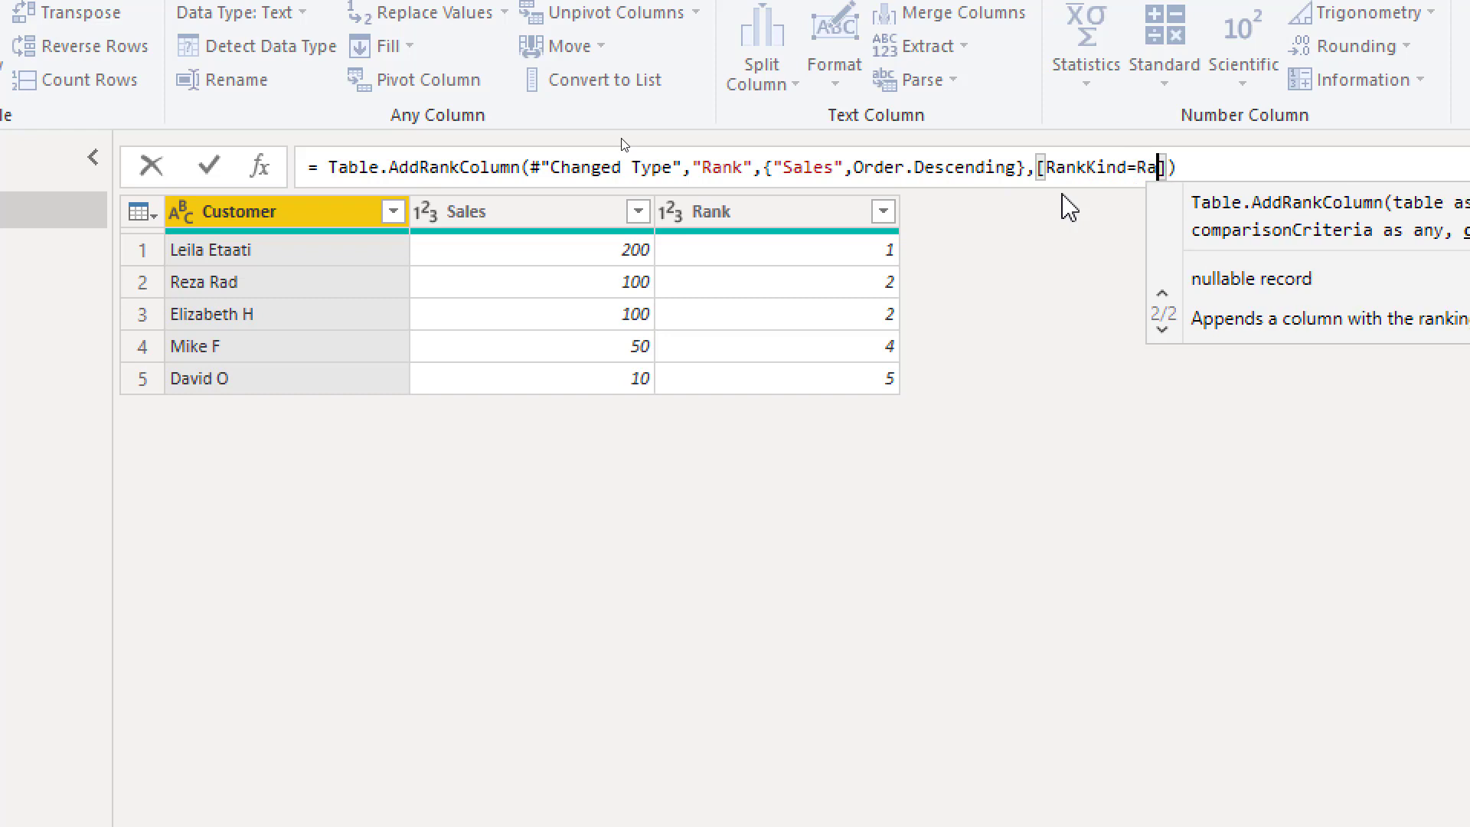
type("ind.")
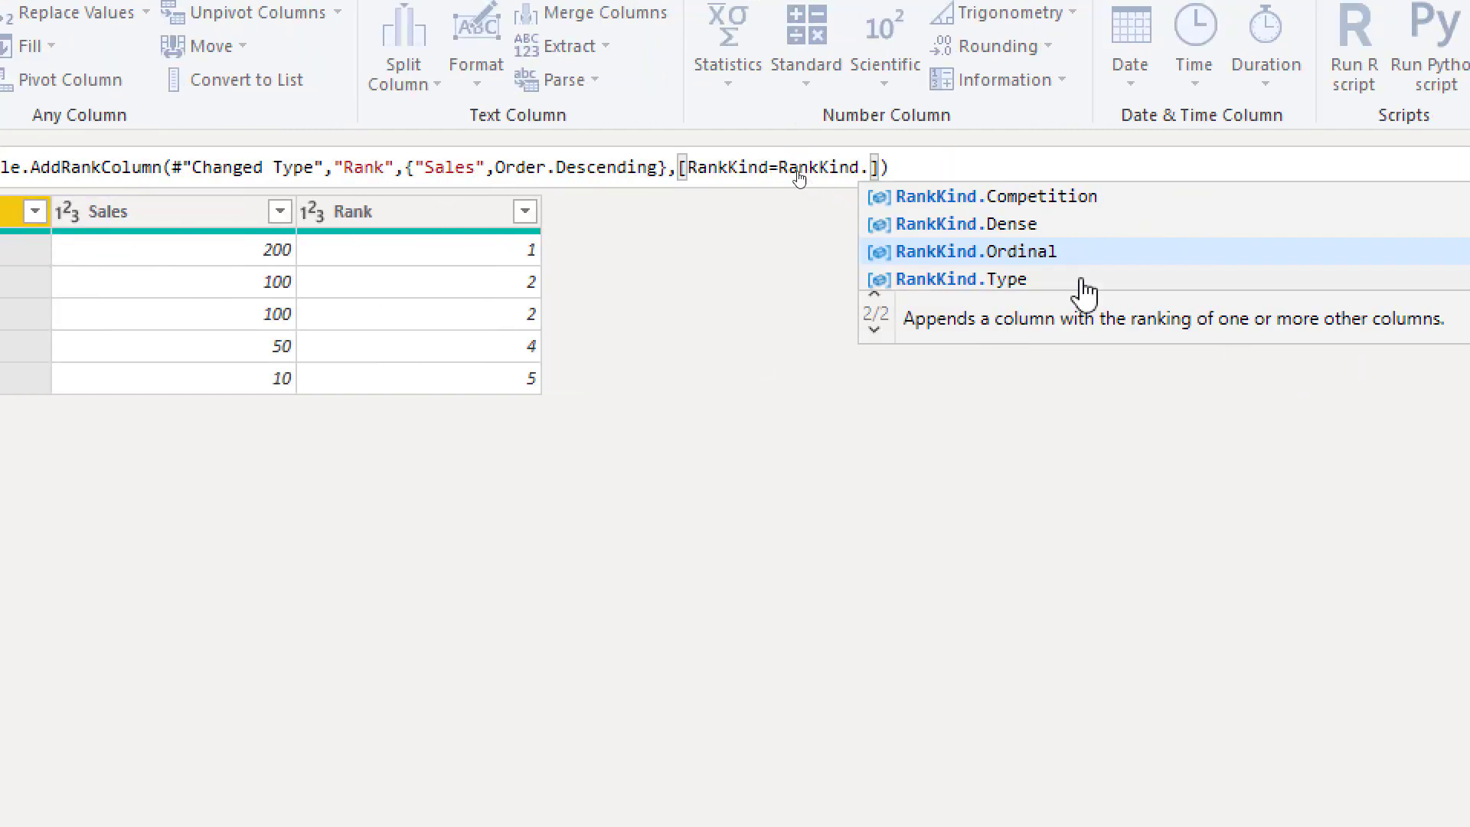
left_click(976, 226)
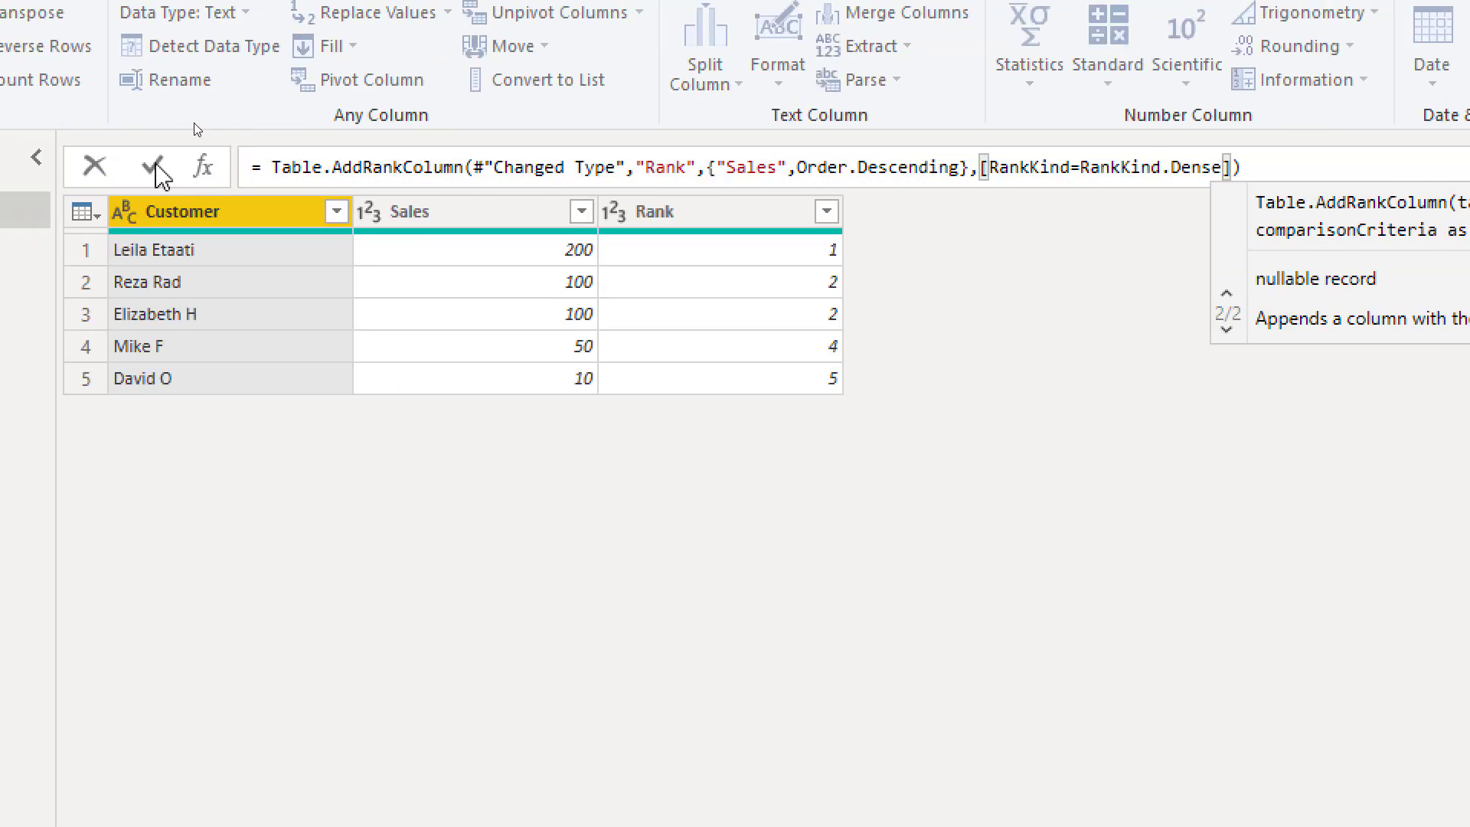
Step: Apply the Dense ranking, then change the rank kind to RankKind.Ordinal and apply it (Rank 1–5)
left_click(153, 167)
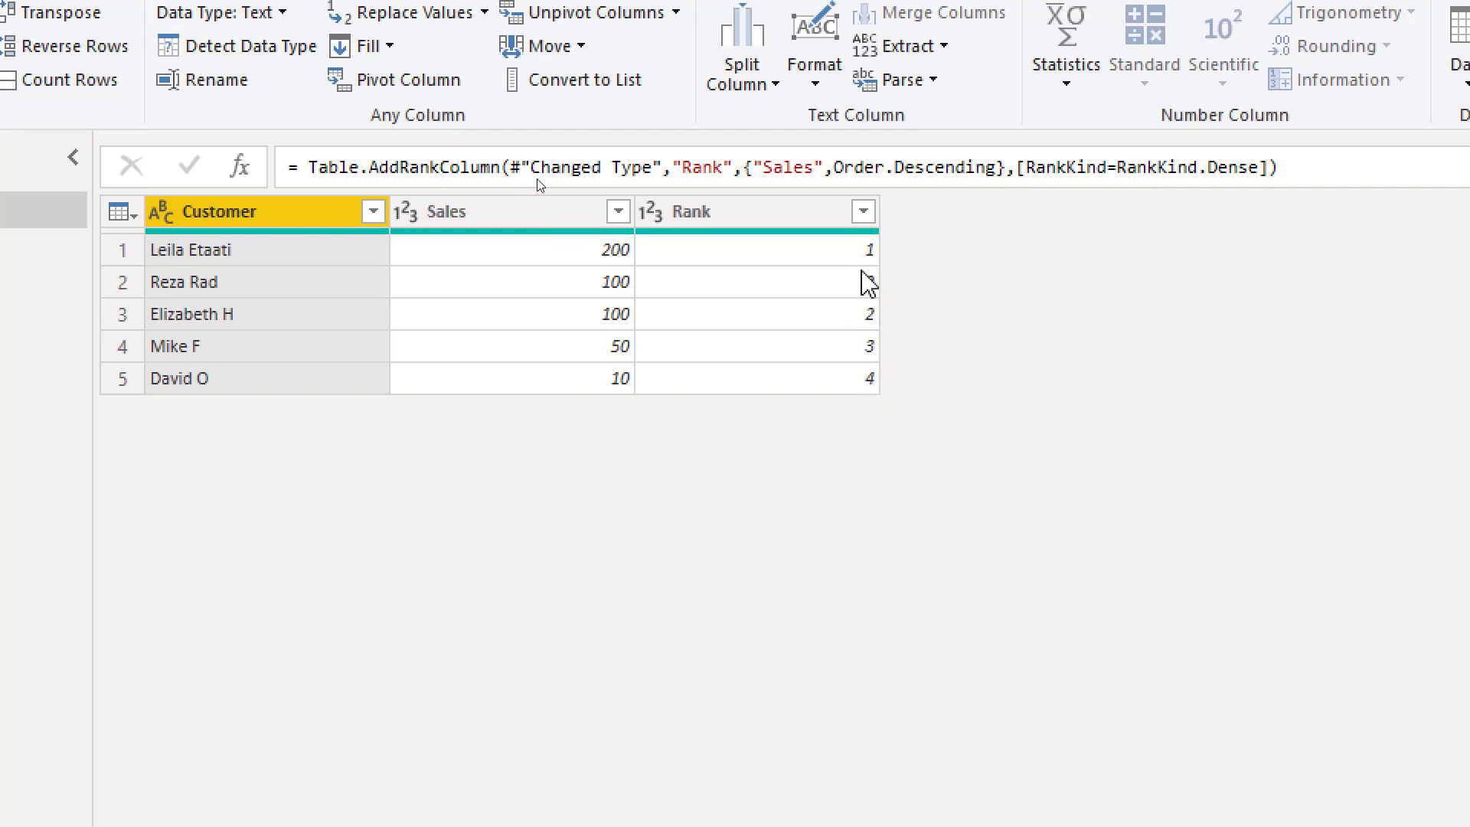
left_click(1261, 172)
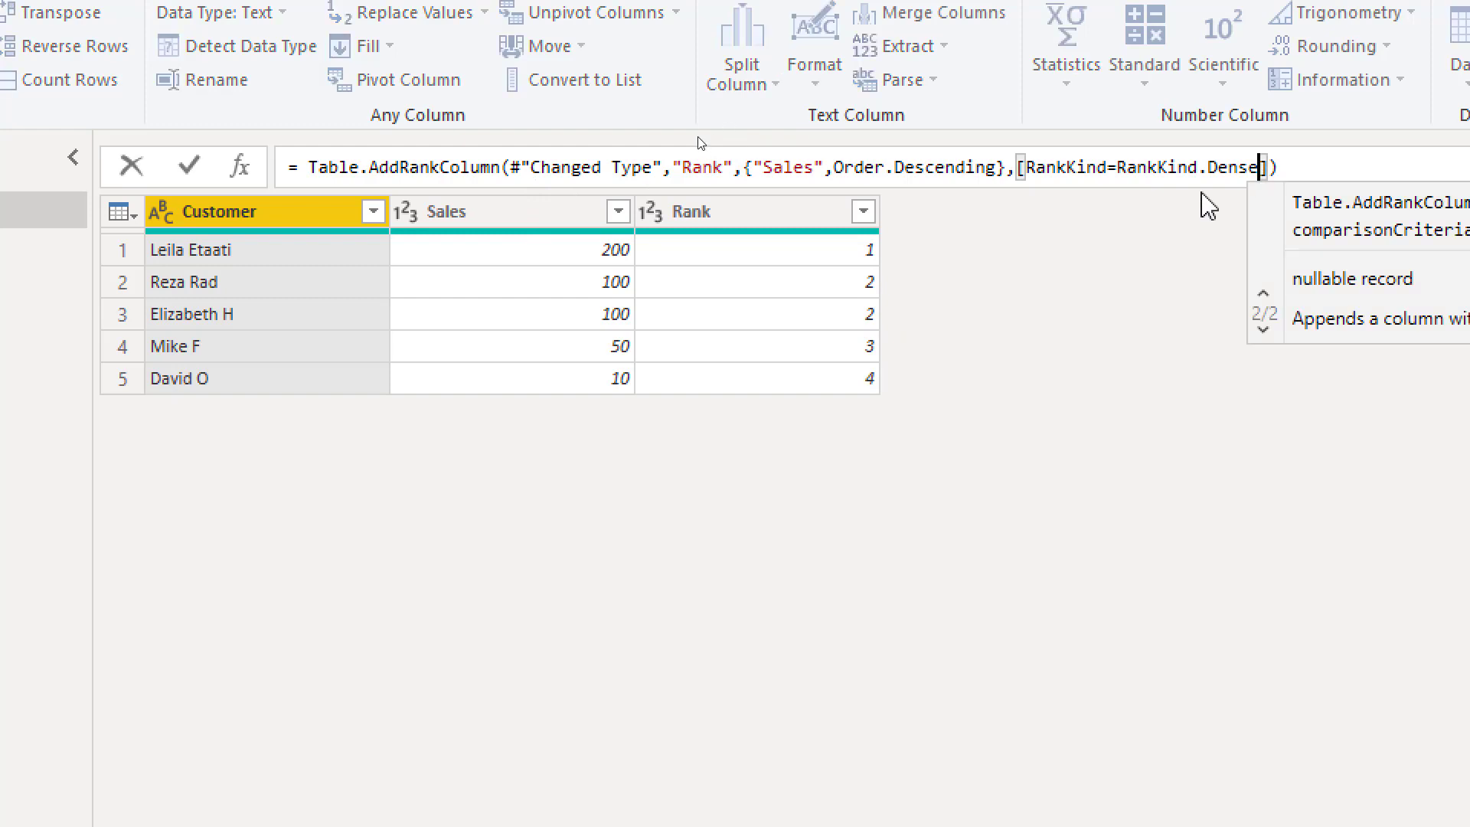
double_click(1217, 167)
type(".")
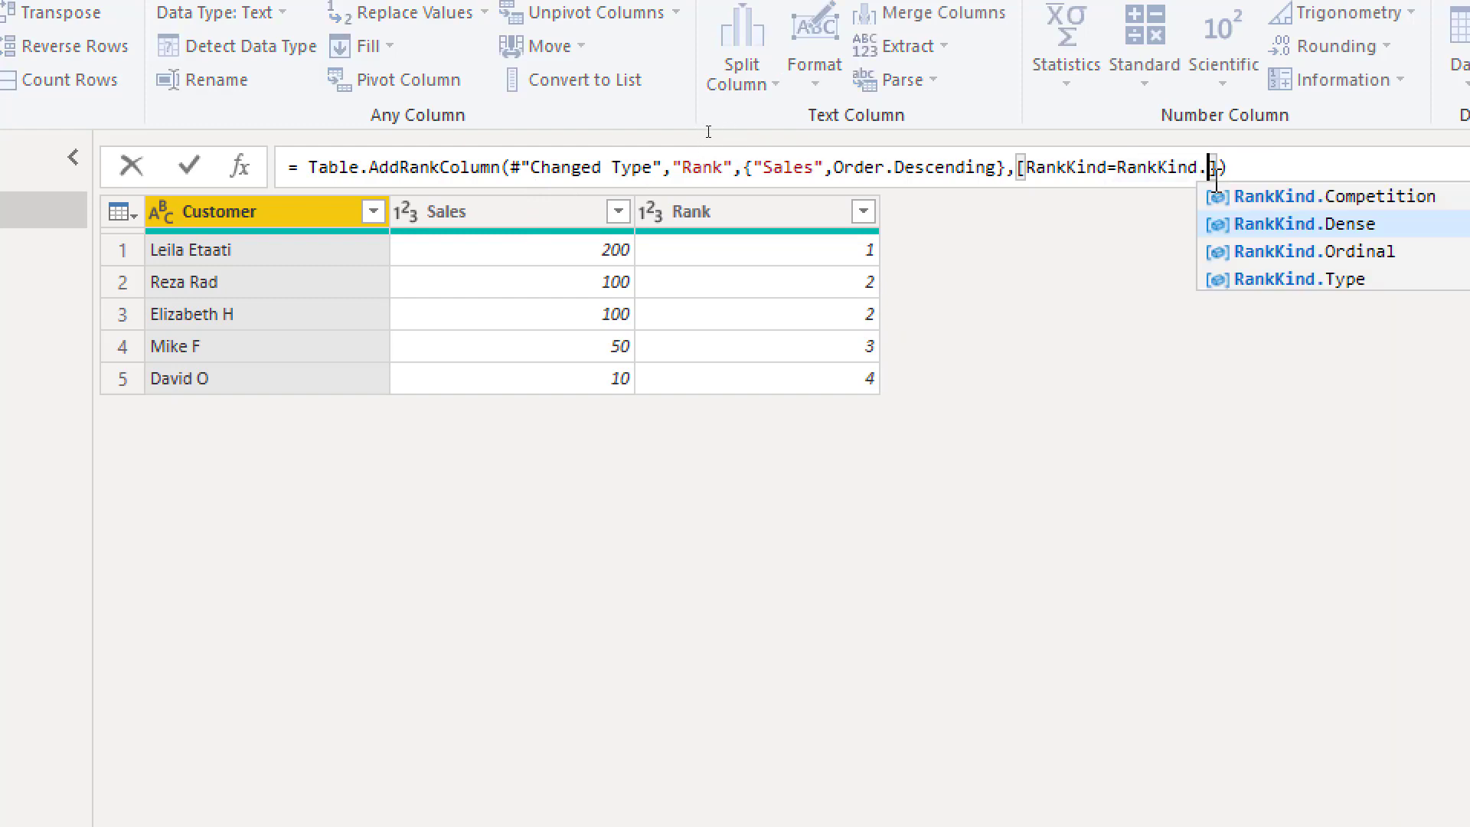
type("Or")
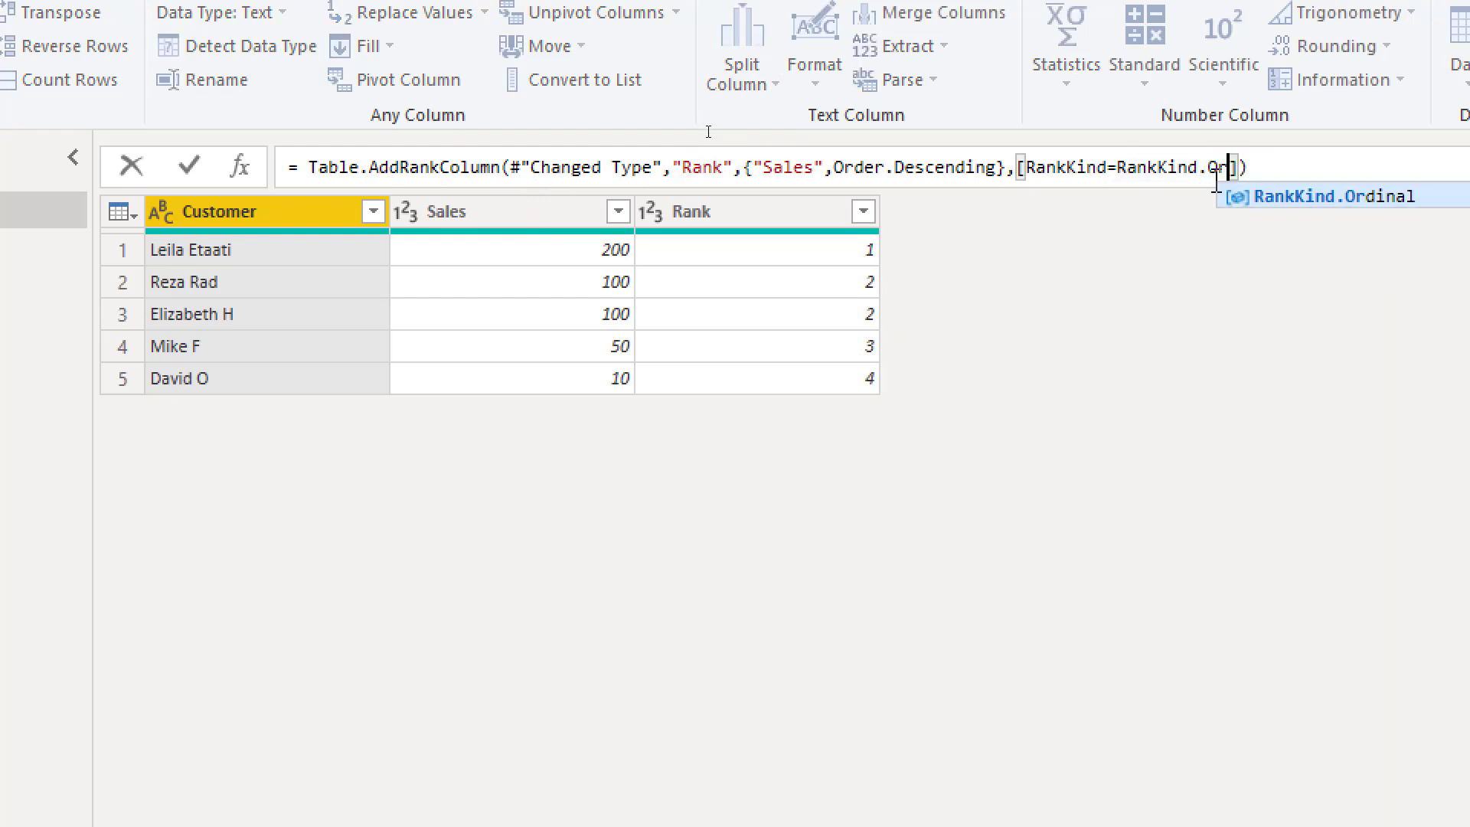
left_click(1272, 199)
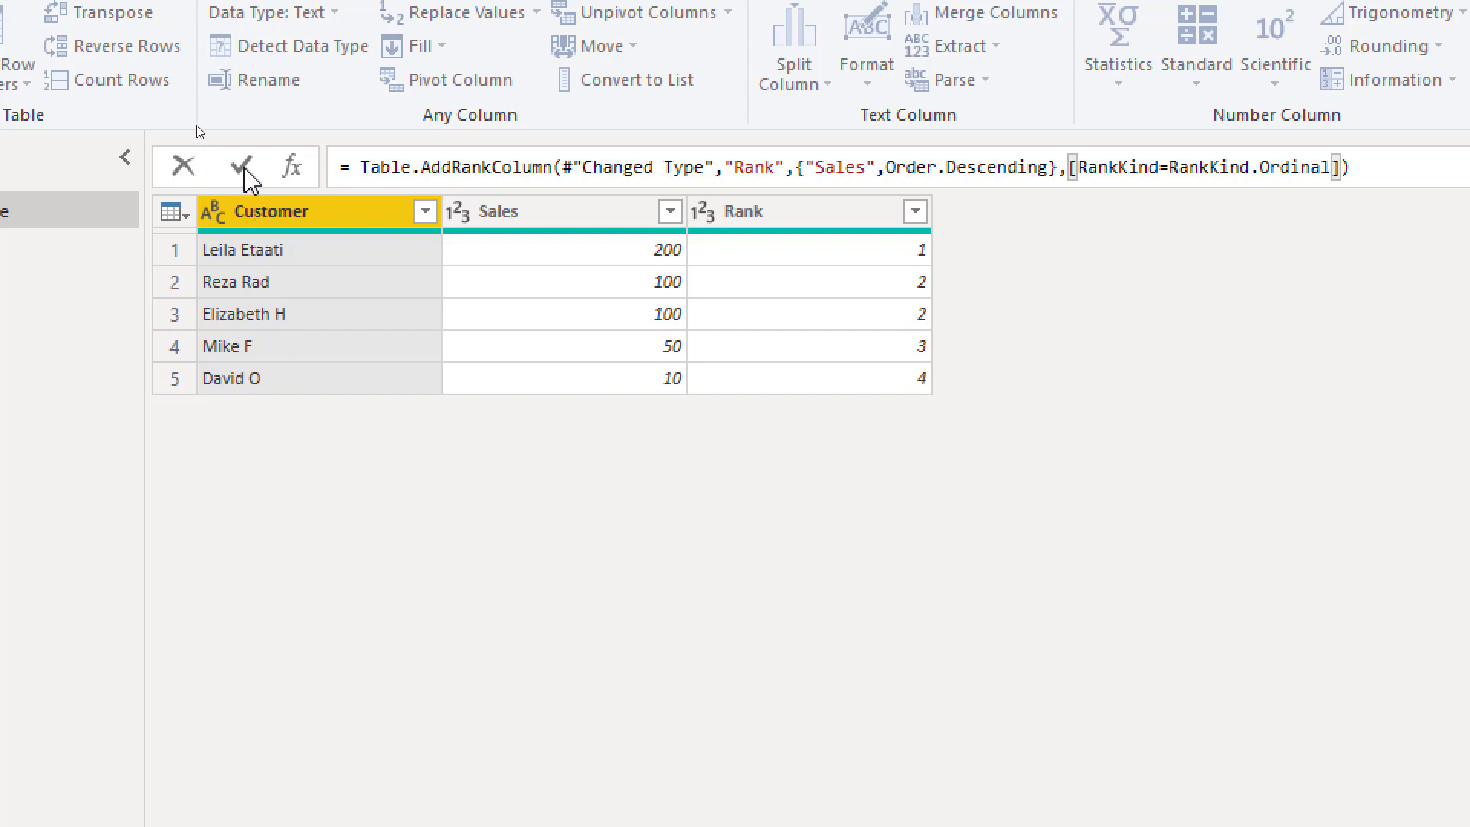
left_click(242, 167)
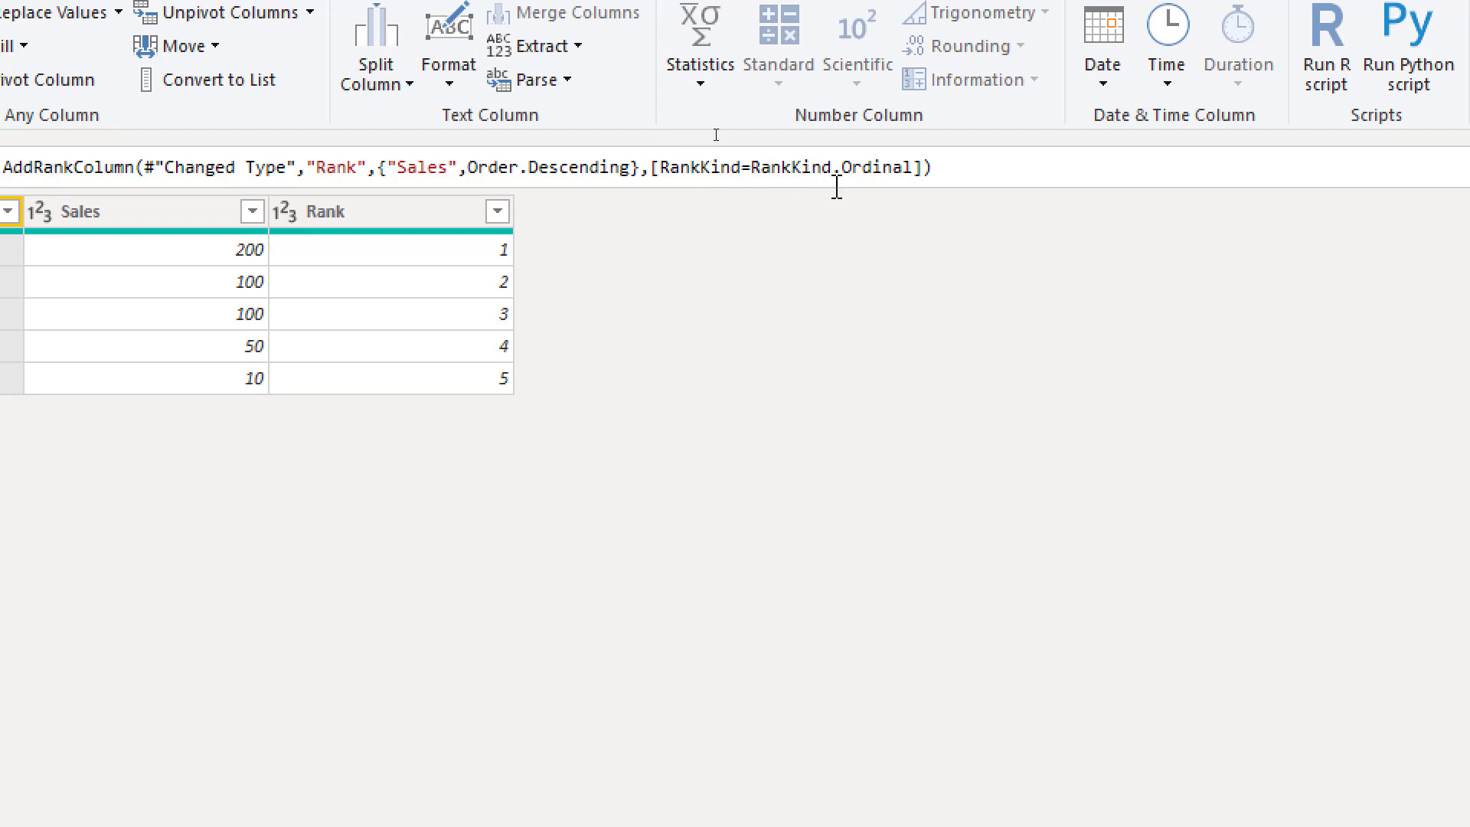
Step: Replace RankKind.Ordinal with RankKind.Competition in the rank formula
left_click_drag(915, 175, 832, 167)
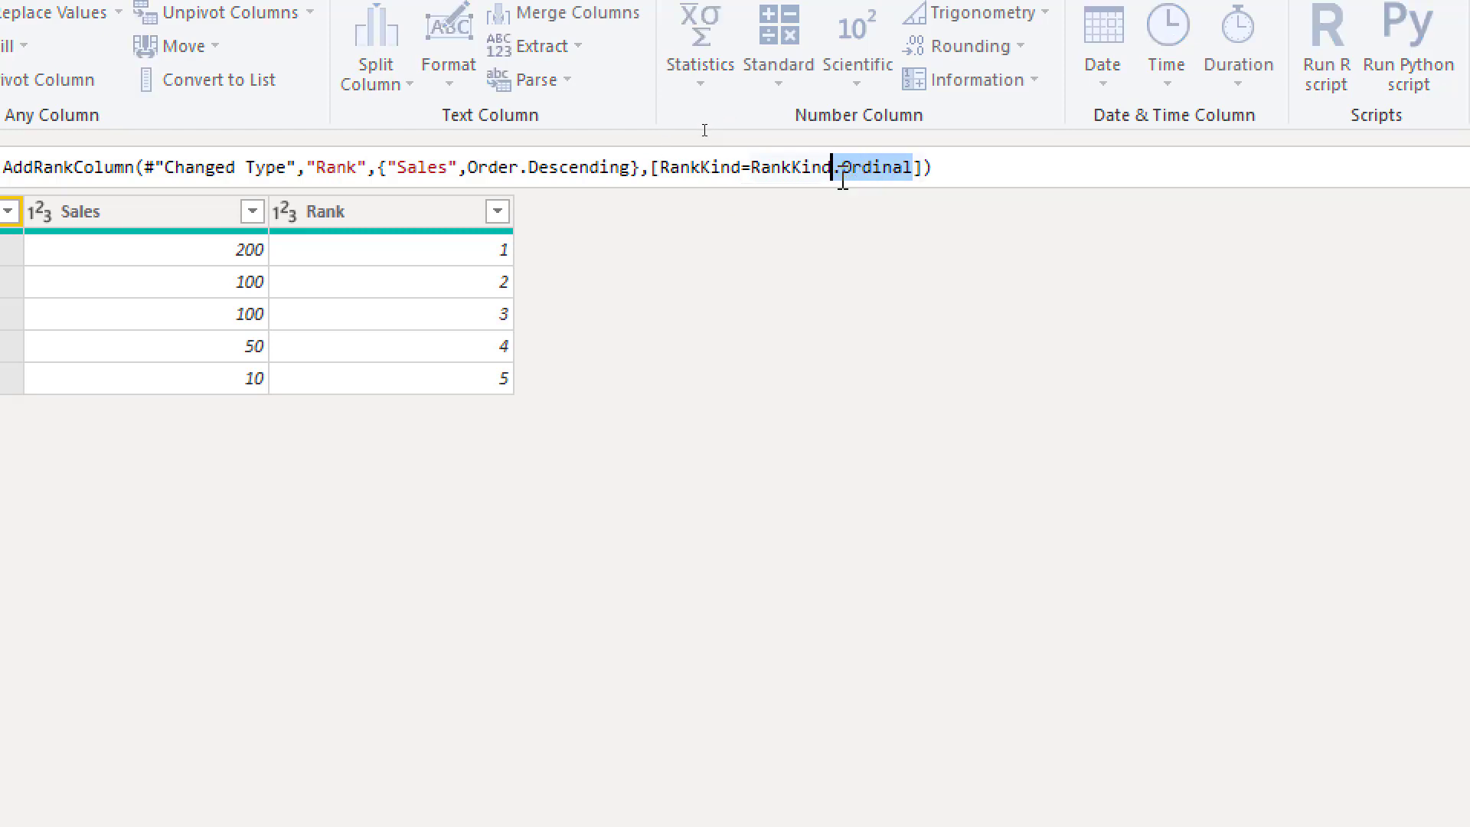
type(".co")
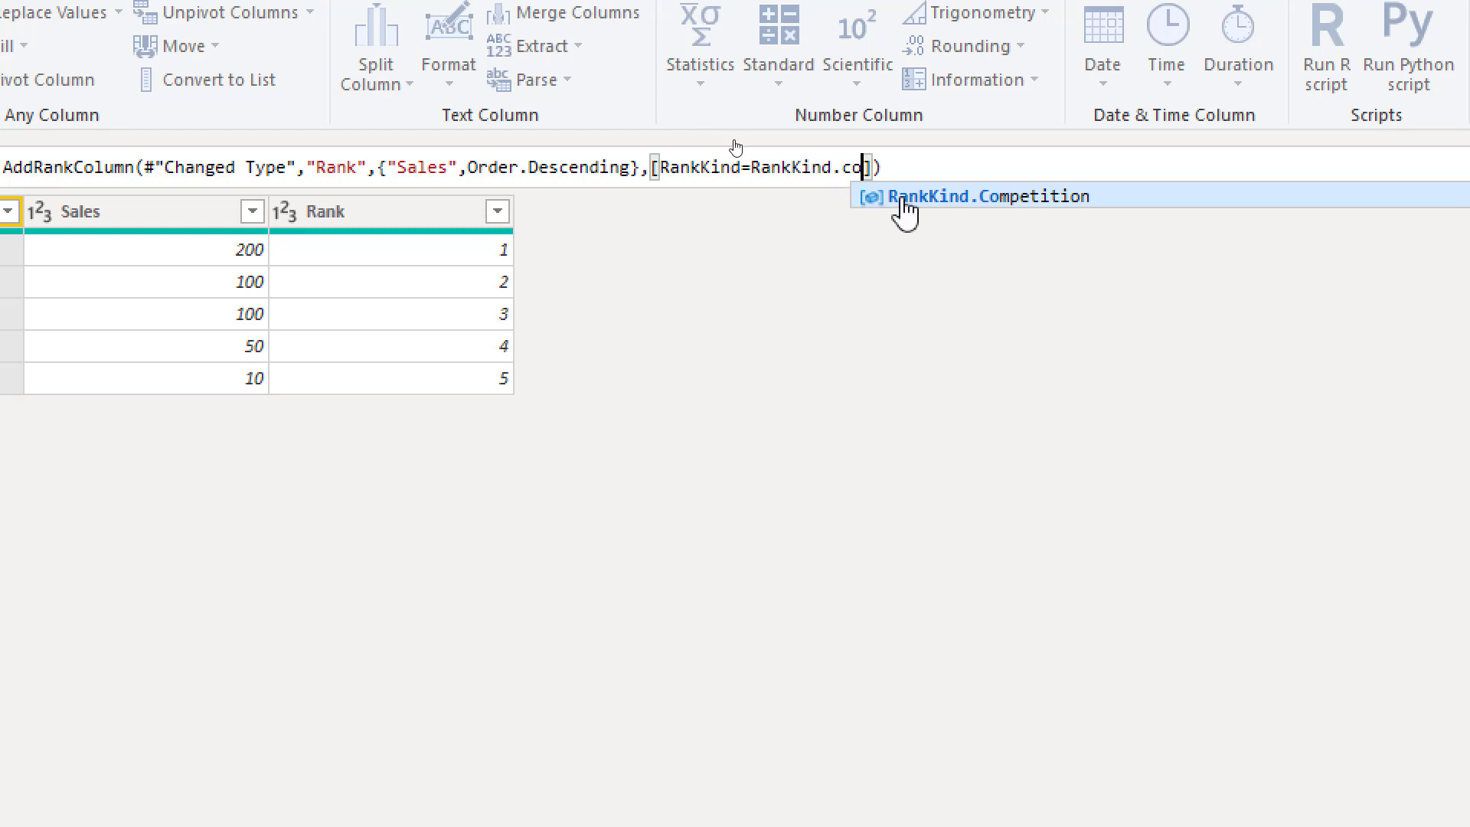
left_click(900, 200)
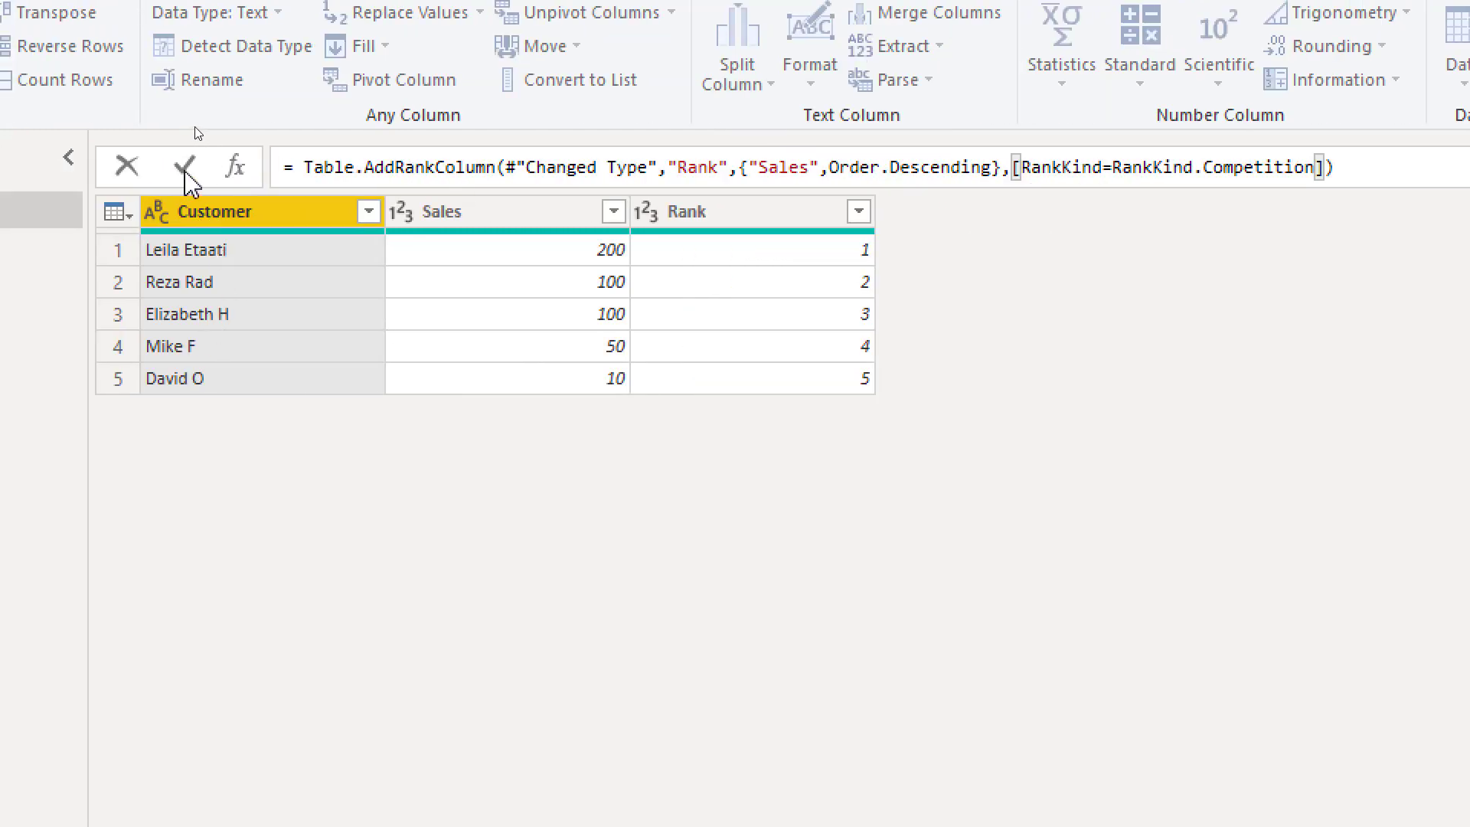
Step: Apply Competition ranking (Rank 1, 2, 2, 4, 5) and add an Index column starting from 1
left_click(184, 165)
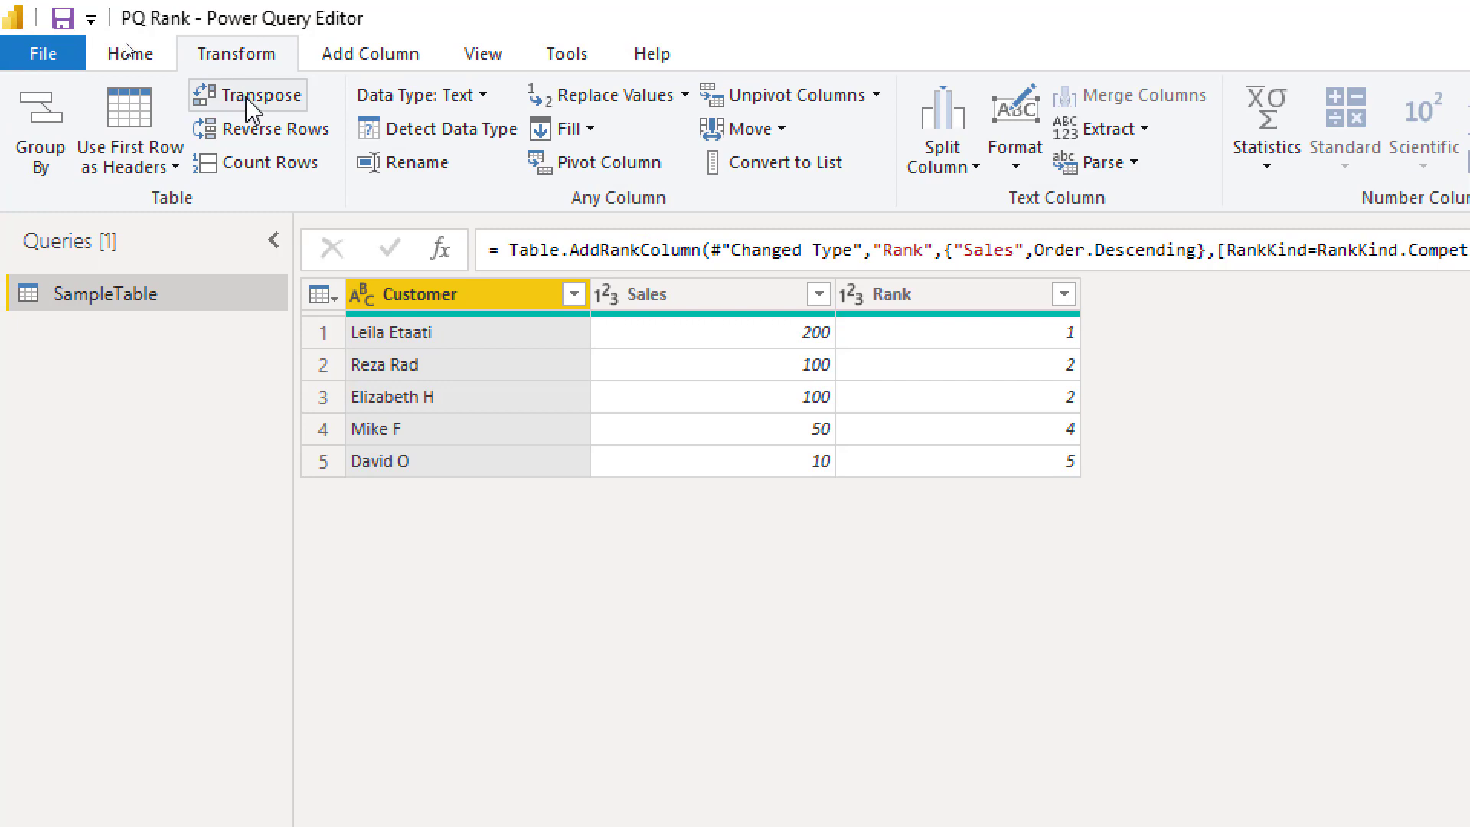
left_click(346, 65)
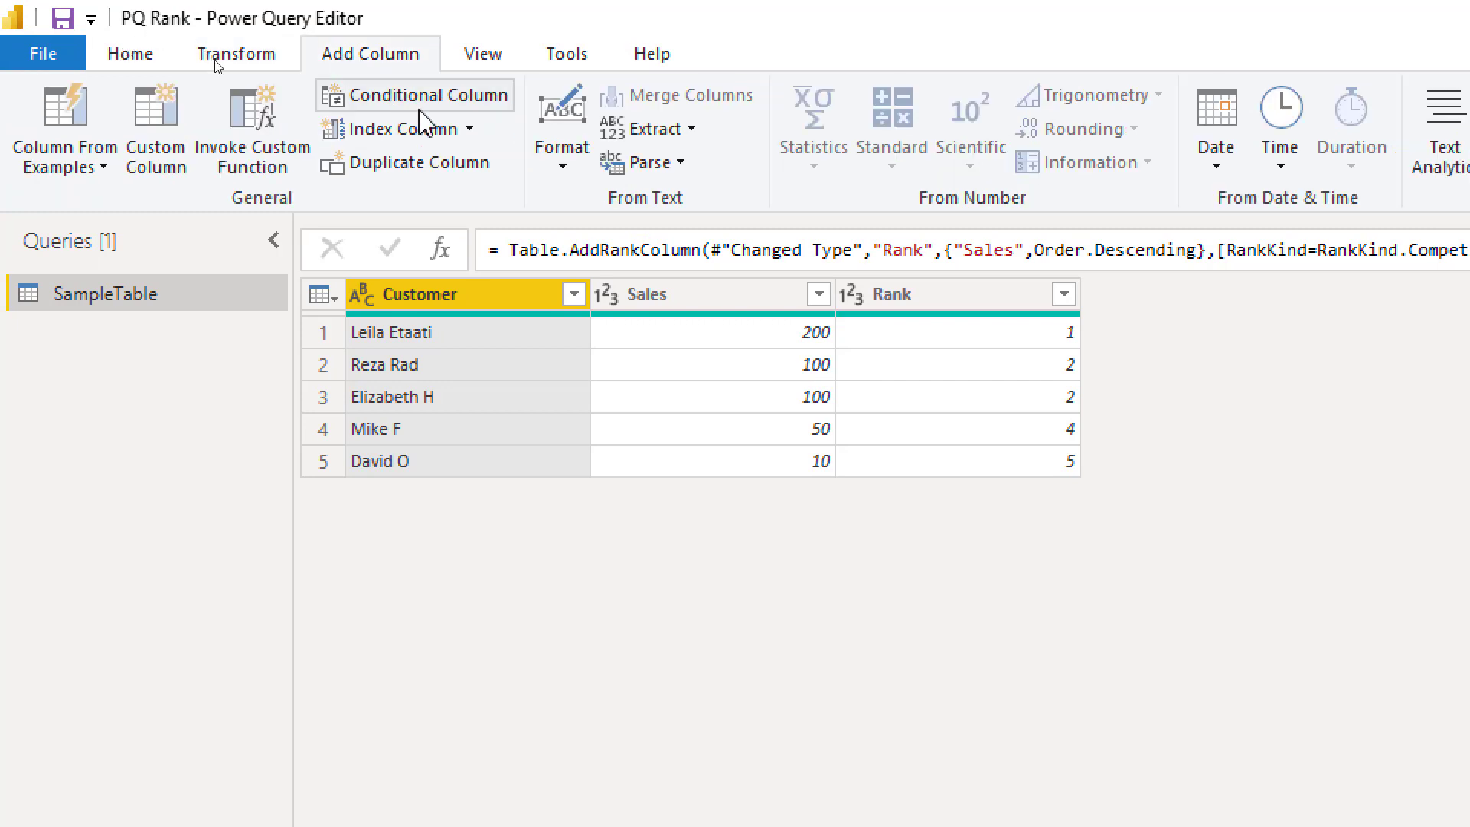
left_click(470, 131)
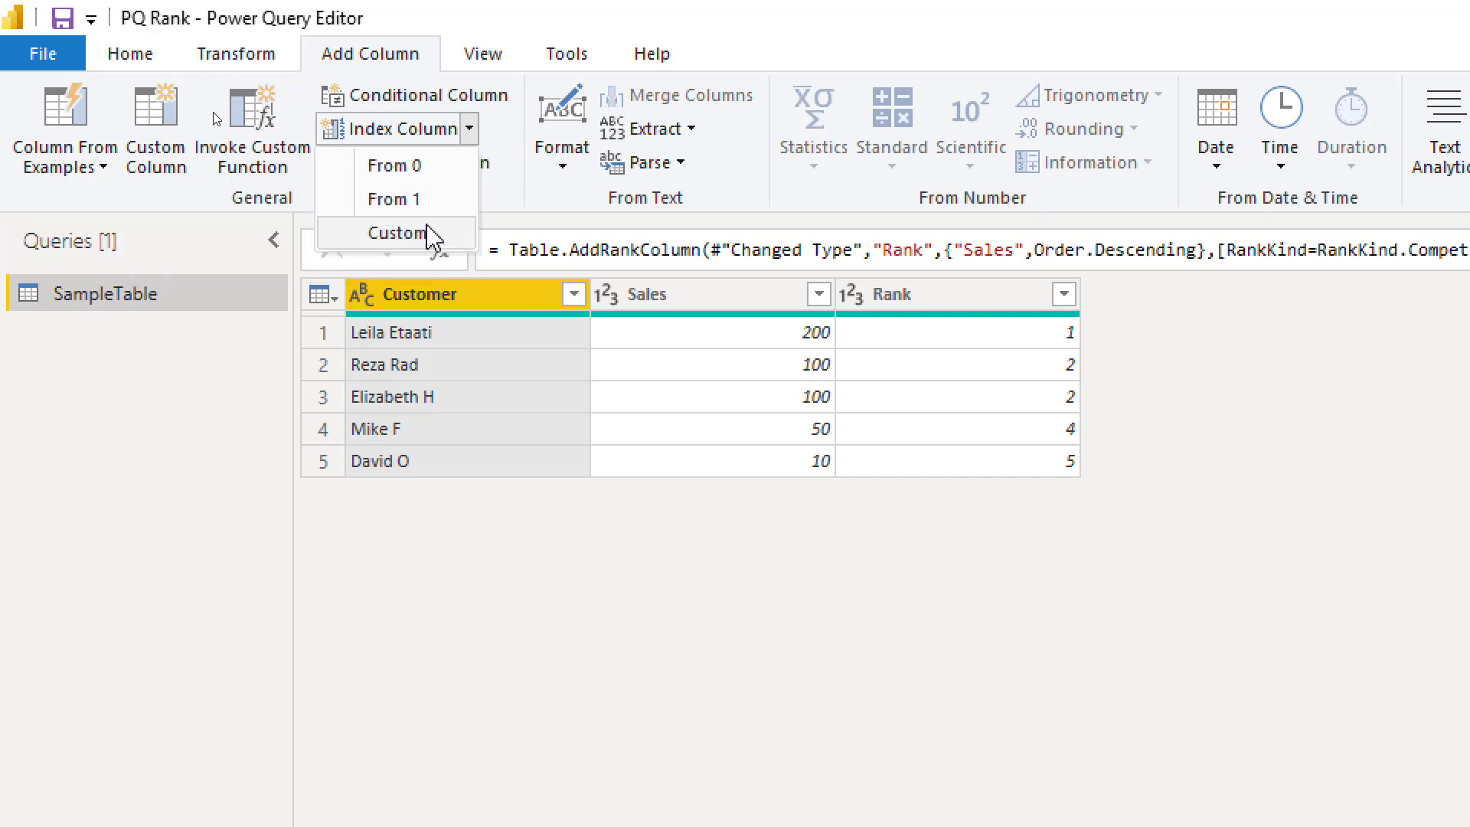
left_click(415, 201)
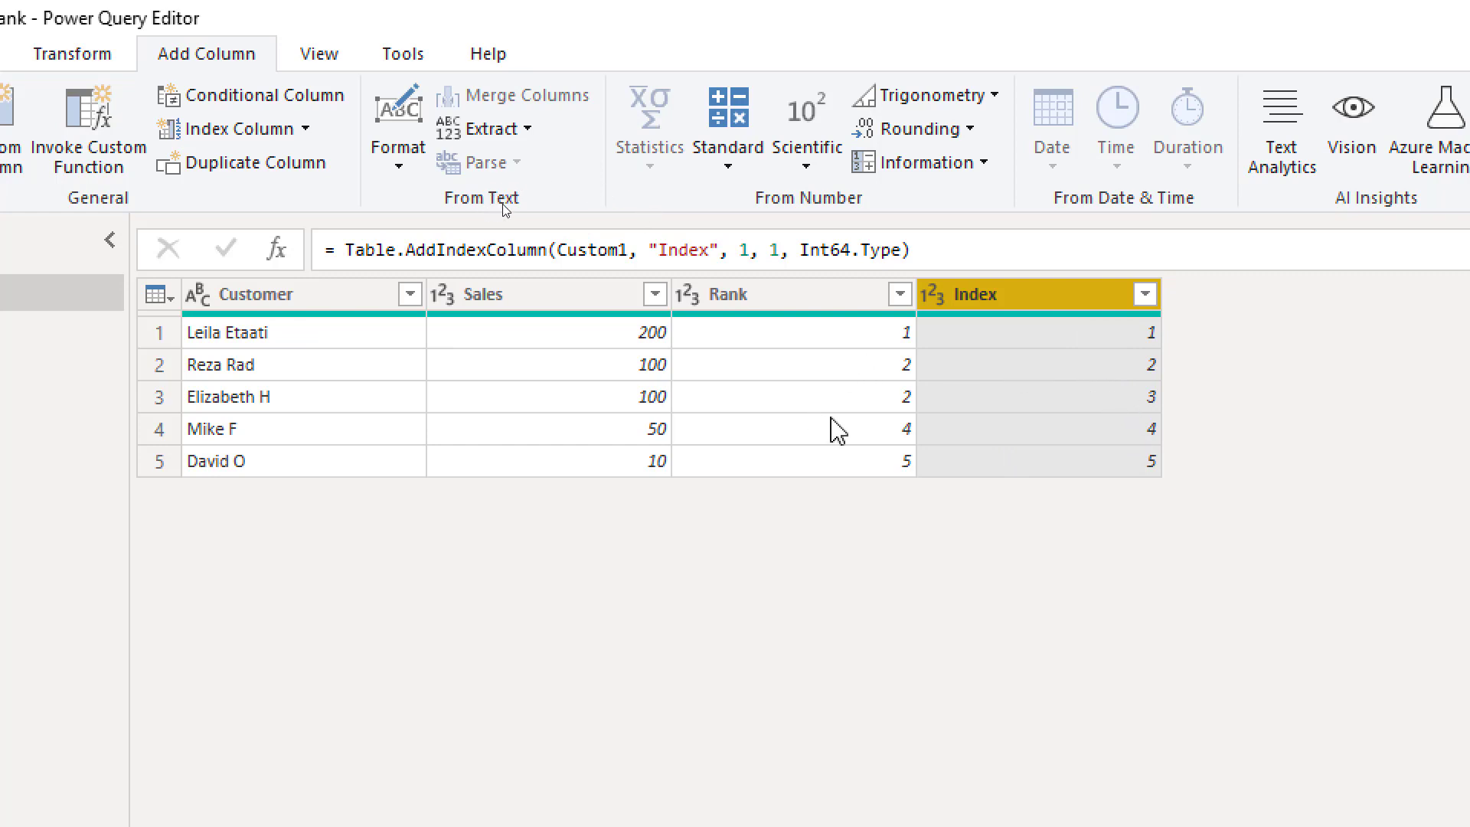
left_click(814, 310)
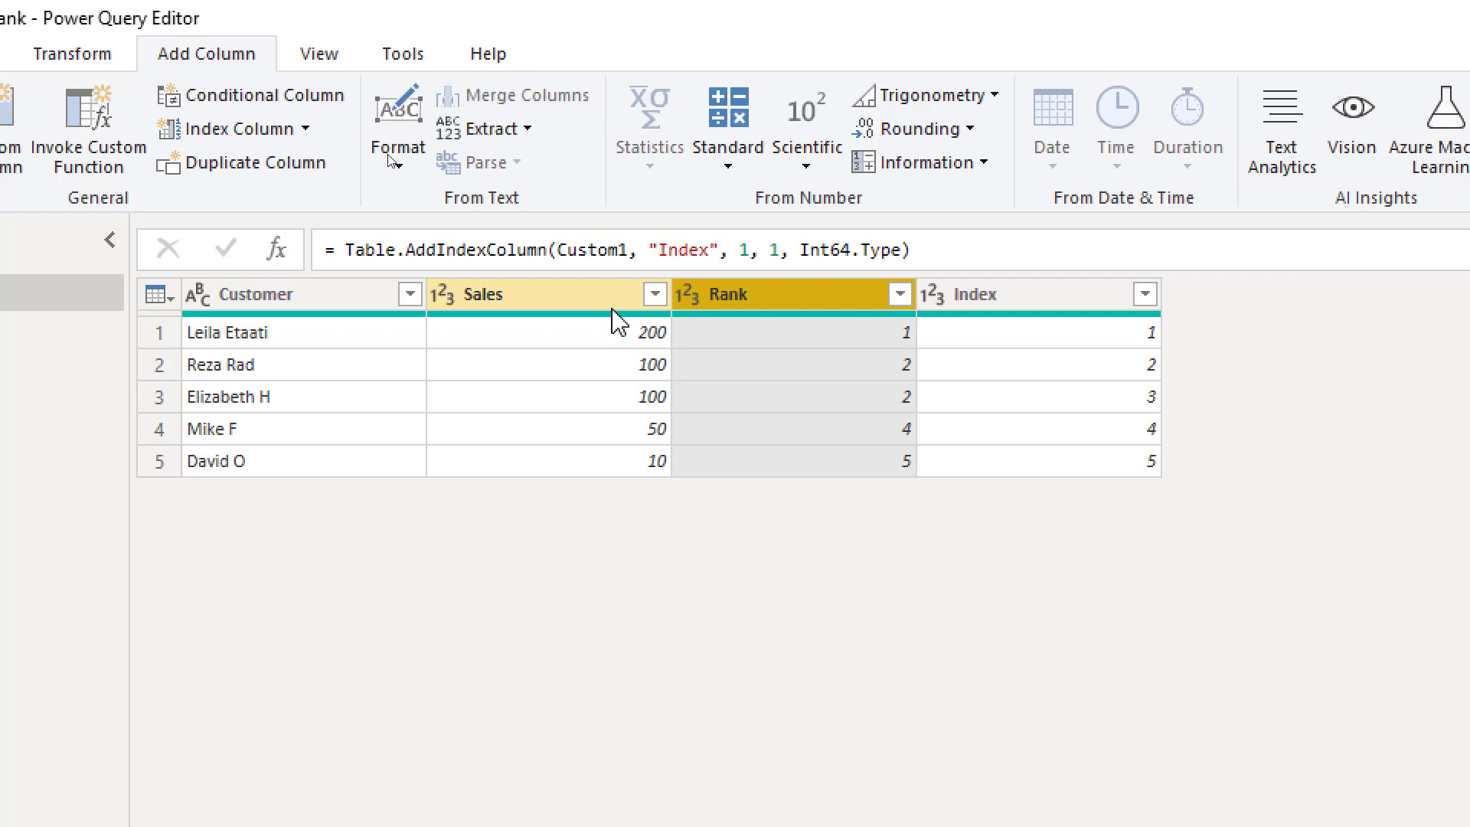
left_click(1068, 305)
left_click(798, 304)
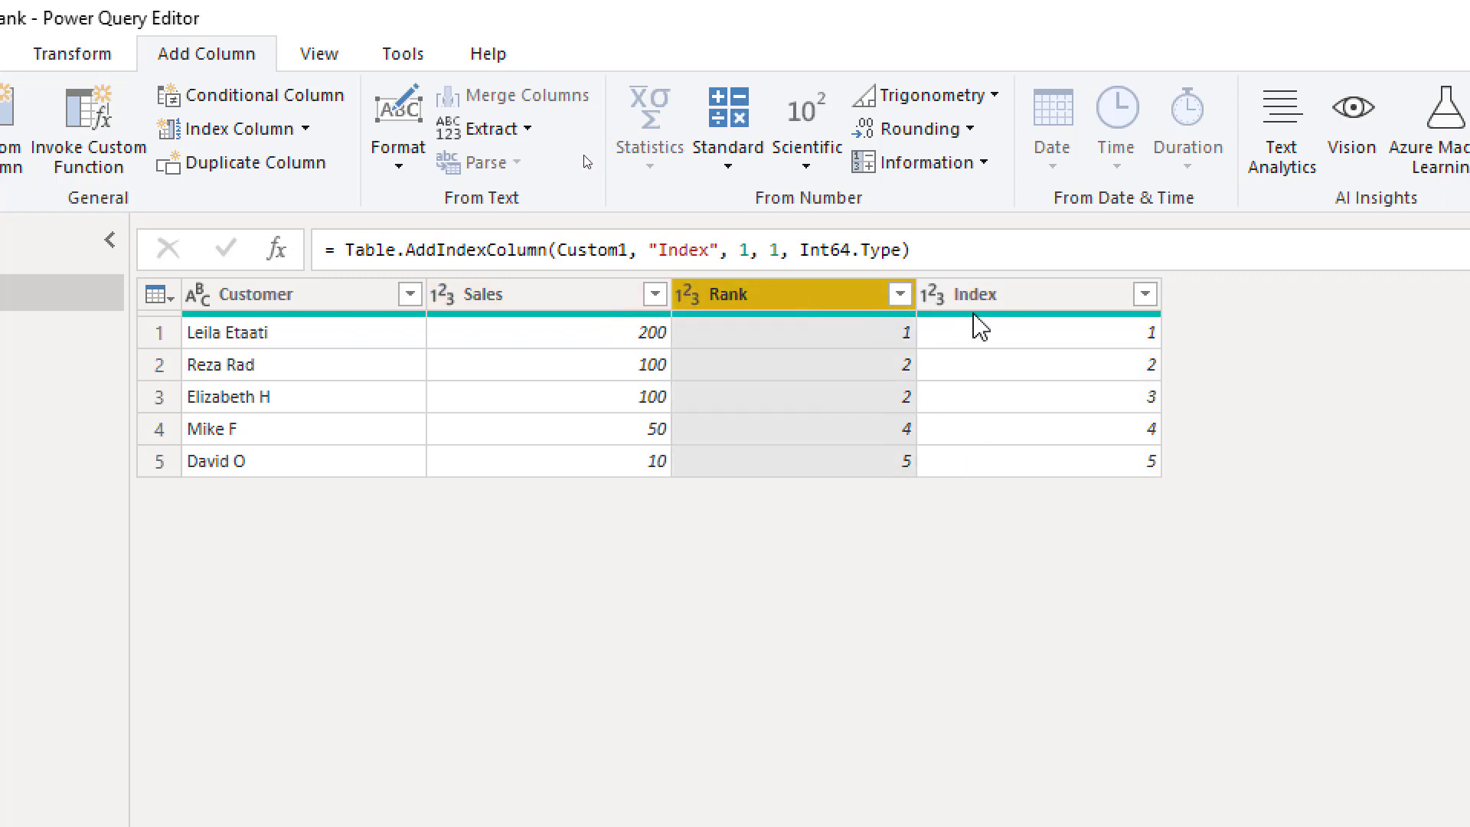
left_click(1007, 306)
left_click(827, 299)
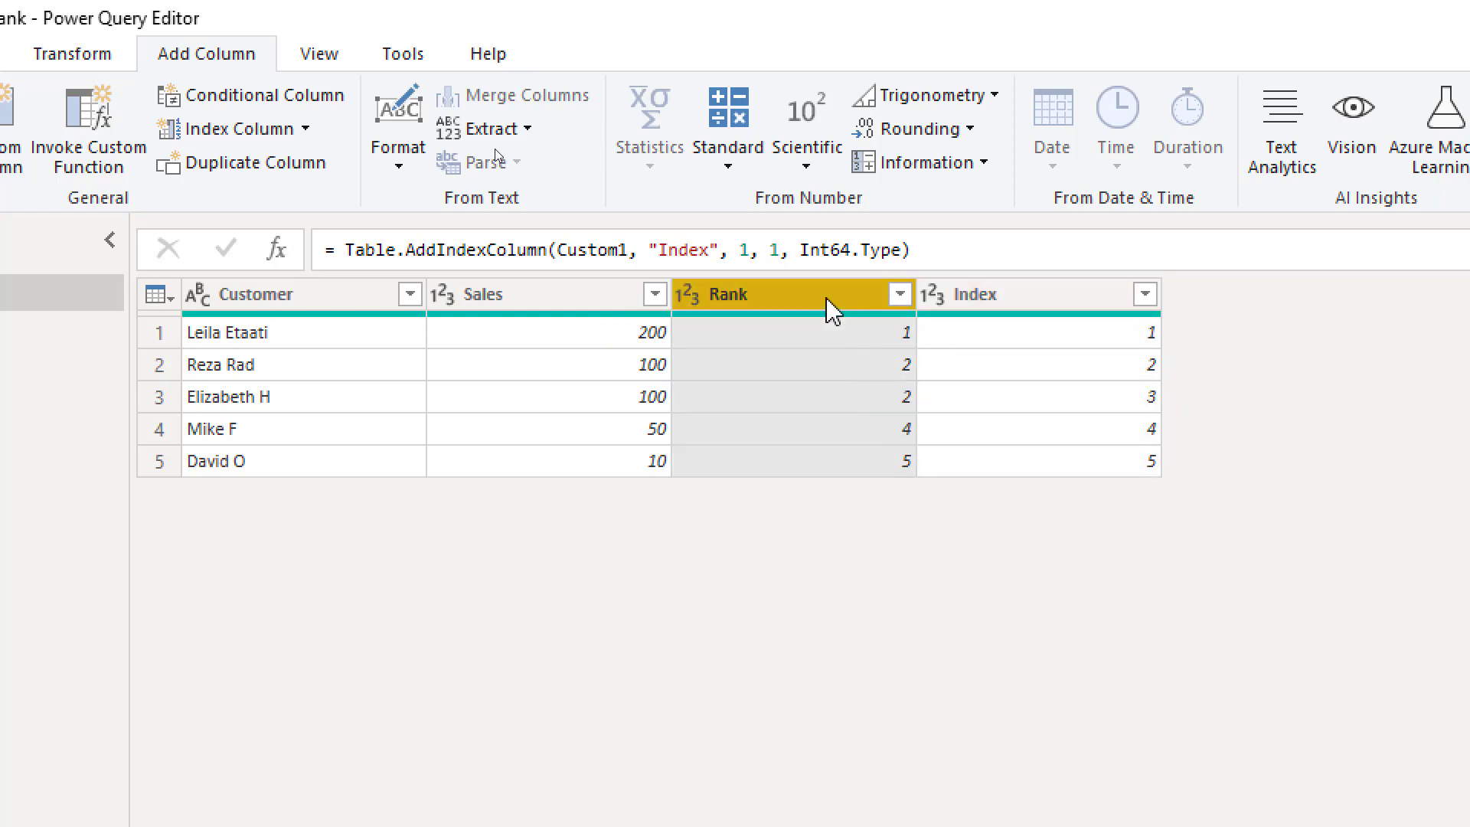